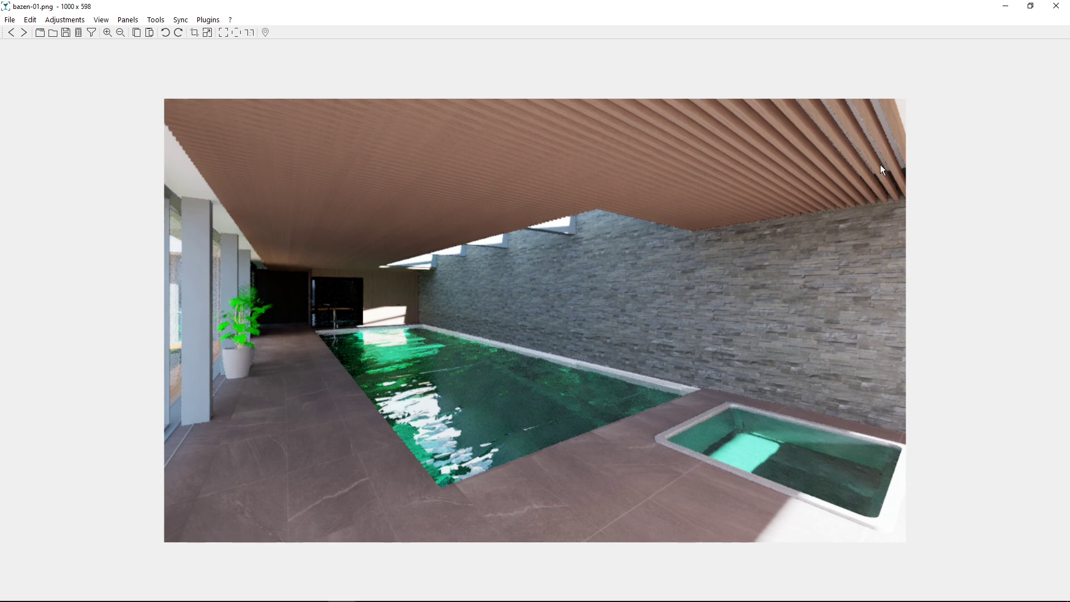
Step: Review the reference renders of the pool and relaxation room baffle ceilings and switch to the Revit model
key(Right)
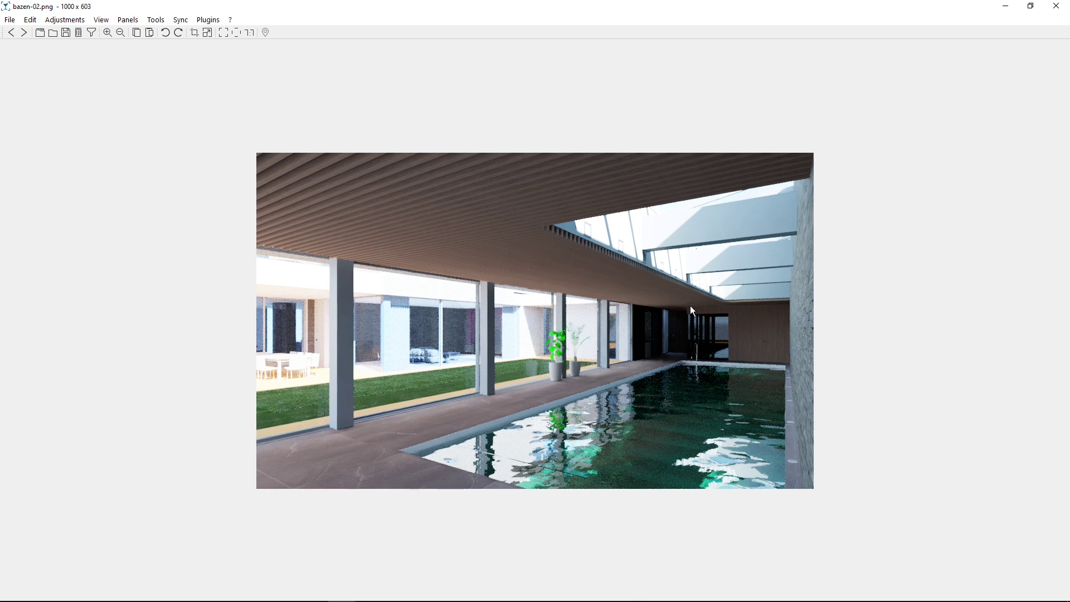
key(Left)
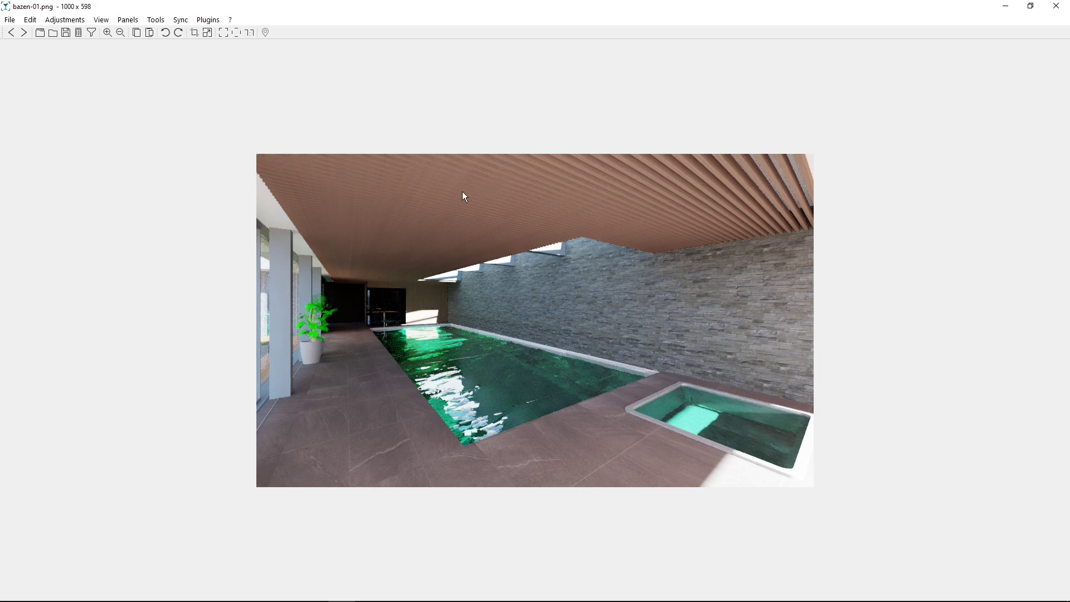
key(Left)
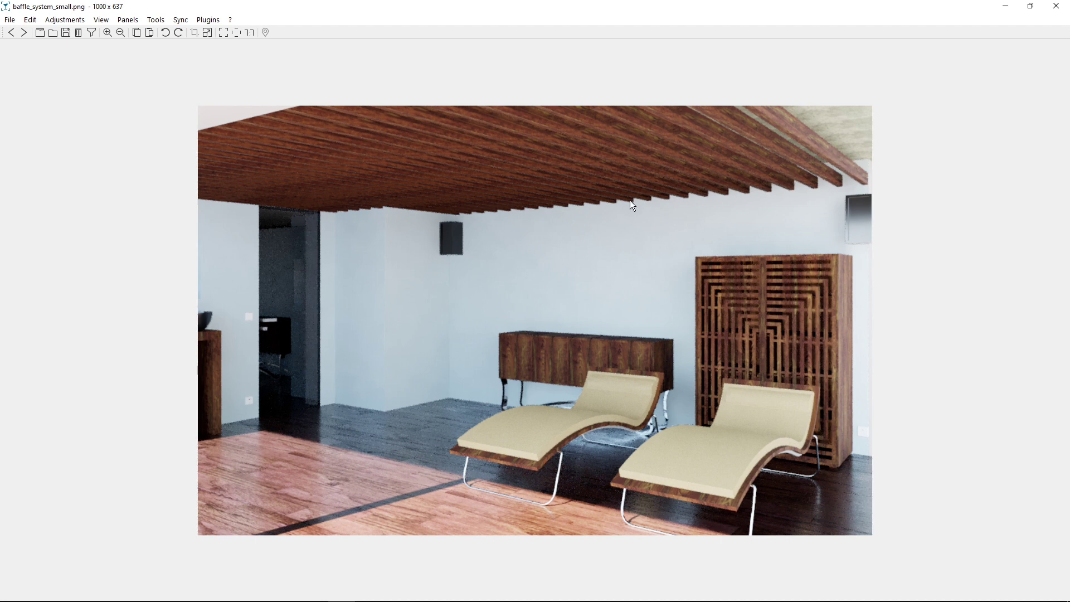
key(alt+Tab)
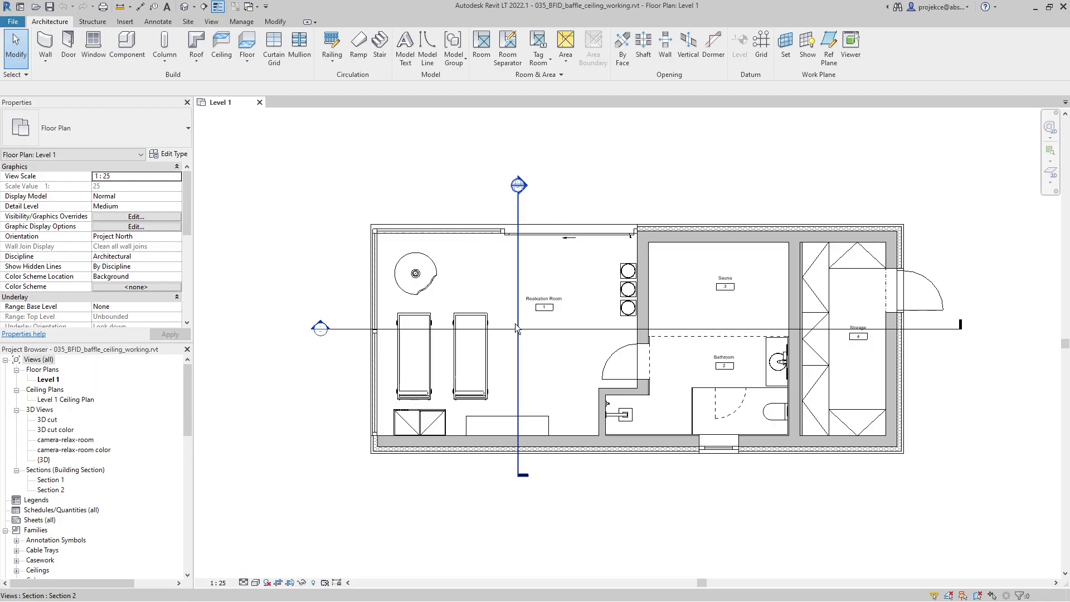
Step: Inspect the relaxation room in the Level 1 floor plan and open the Level 1 Ceiling Plan
key(Escape)
click(419, 262)
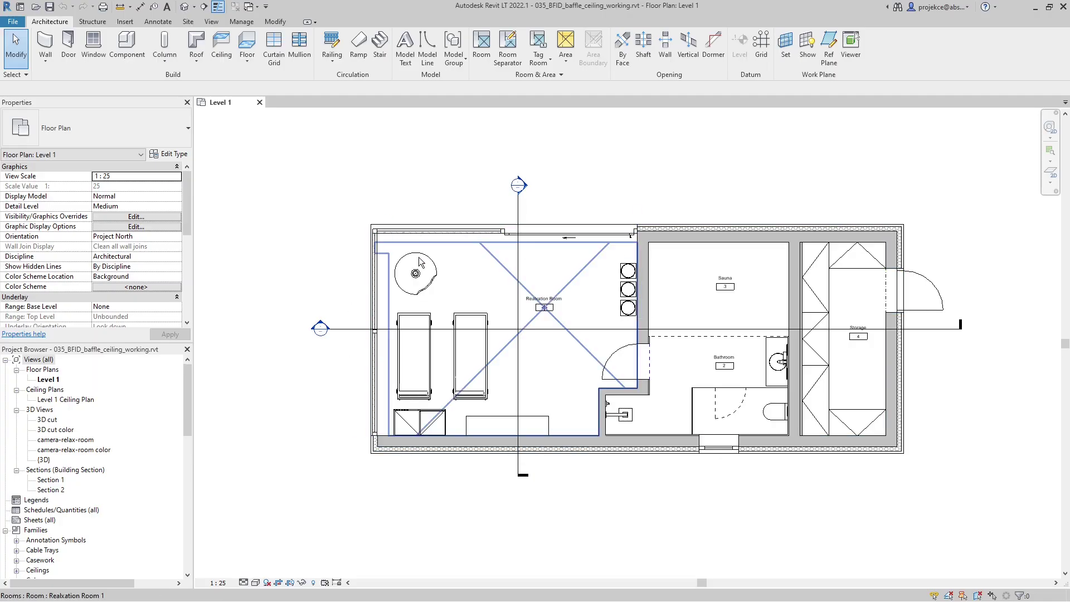
key(Escape)
scroll(554, 359, up, 2)
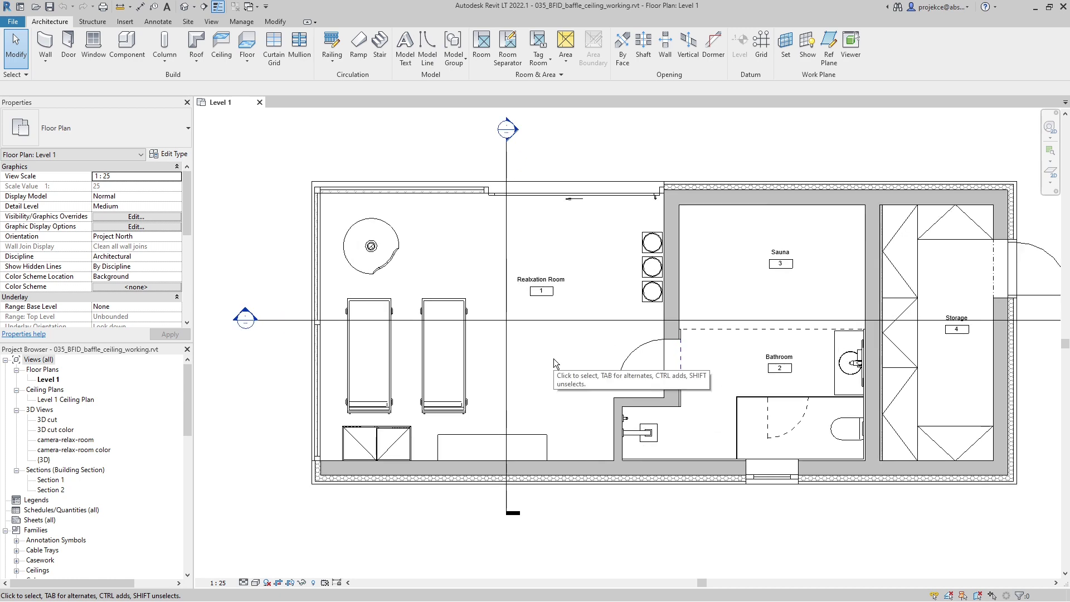
scroll(554, 359, up, 2)
middle_drag(542, 353, 610, 365)
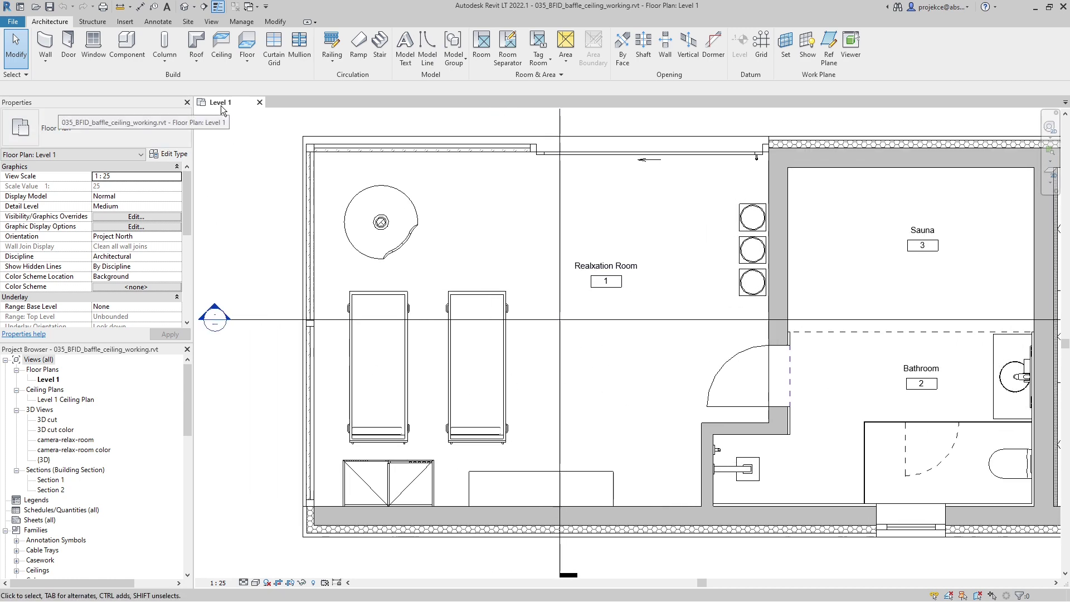
click(61, 400)
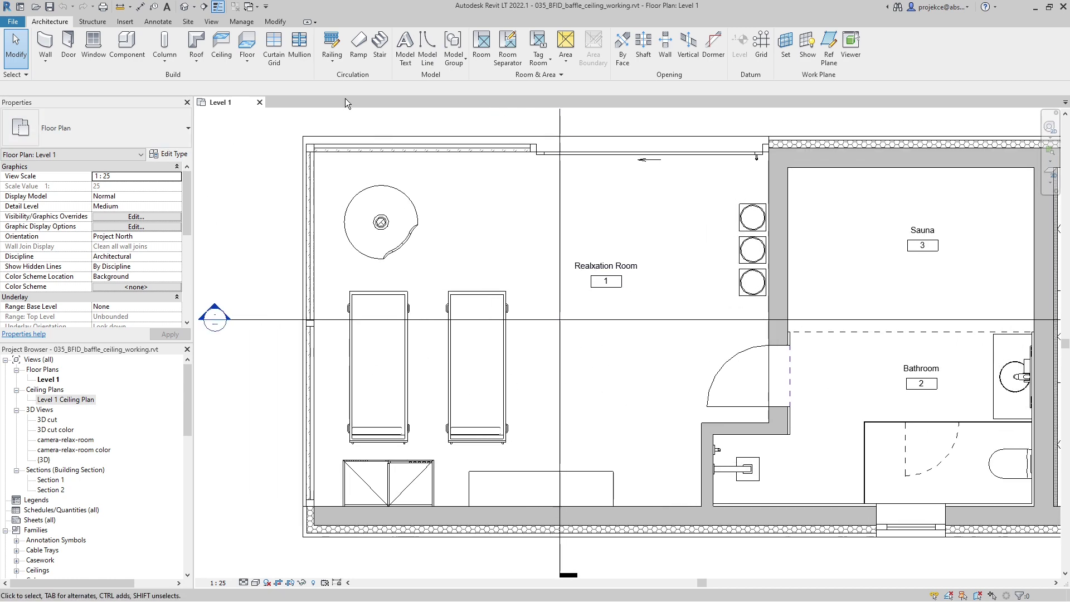
double_click(53, 400)
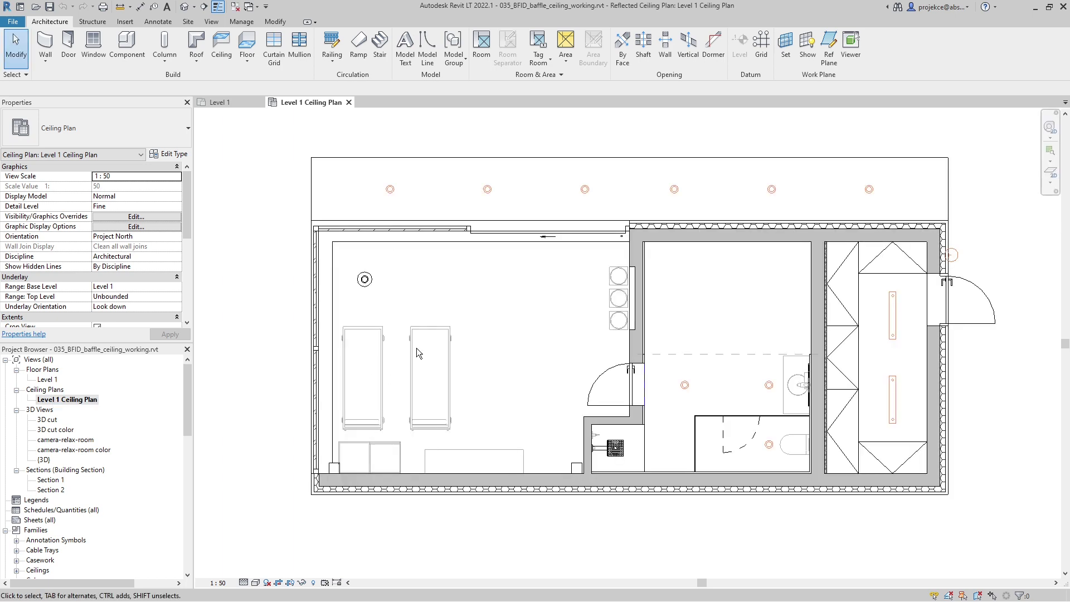
Step: Start a Roof by Footprint kept on Level 1 and pick the relaxation room's ceiling outline and wall faces as boundary lines
scroll(417, 348, up, 3)
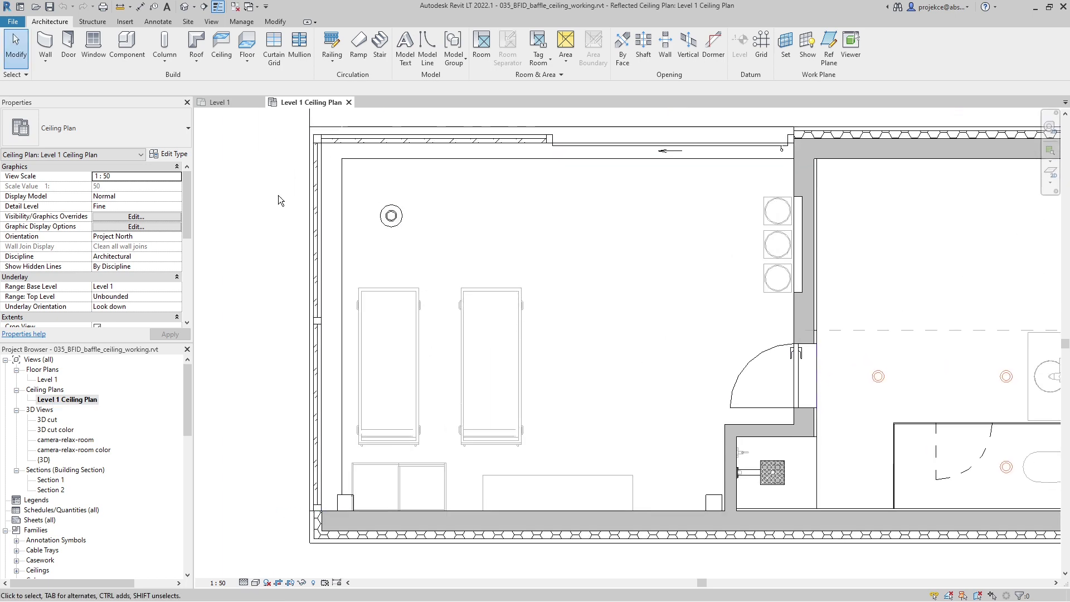
click(197, 62)
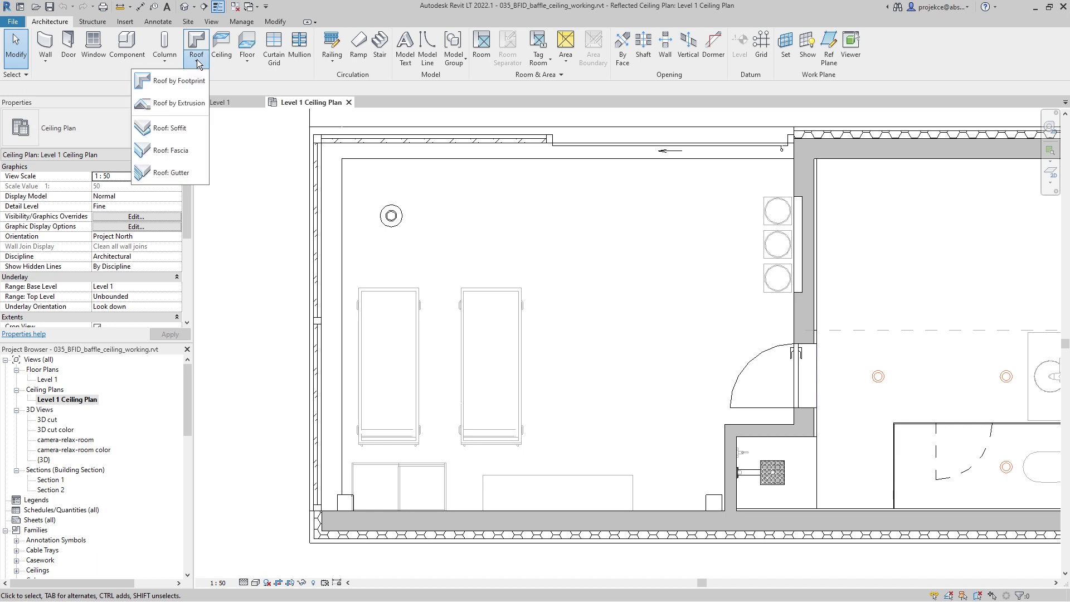
click(171, 84)
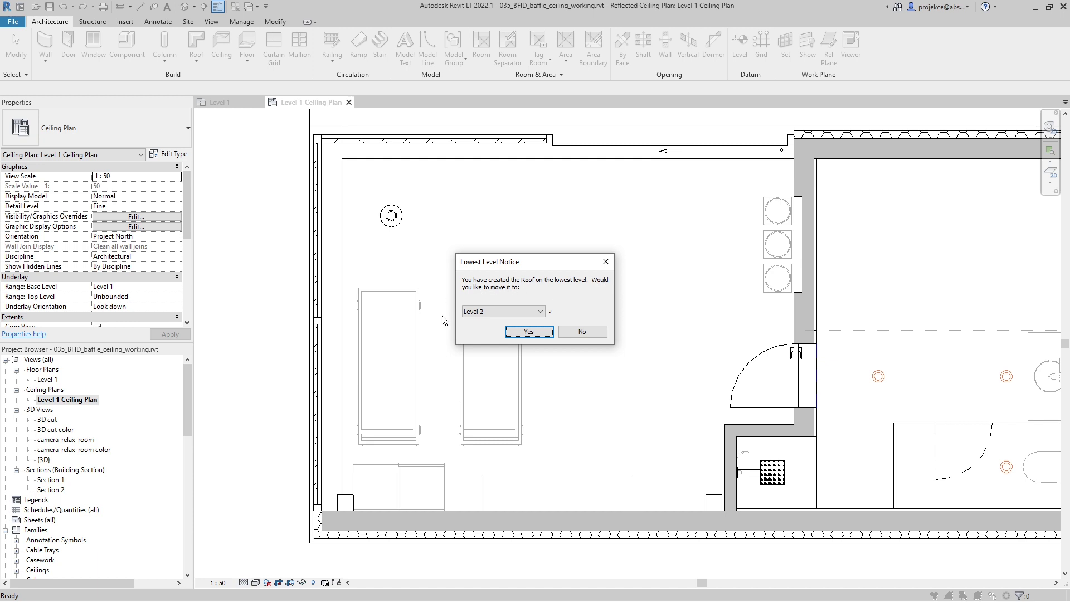
click(583, 331)
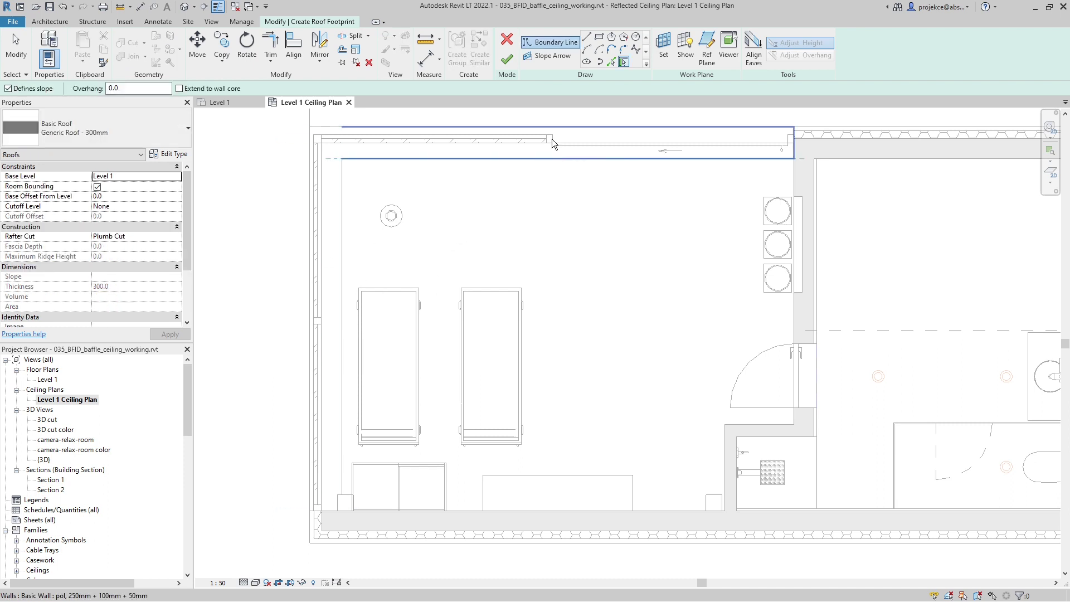
click(611, 62)
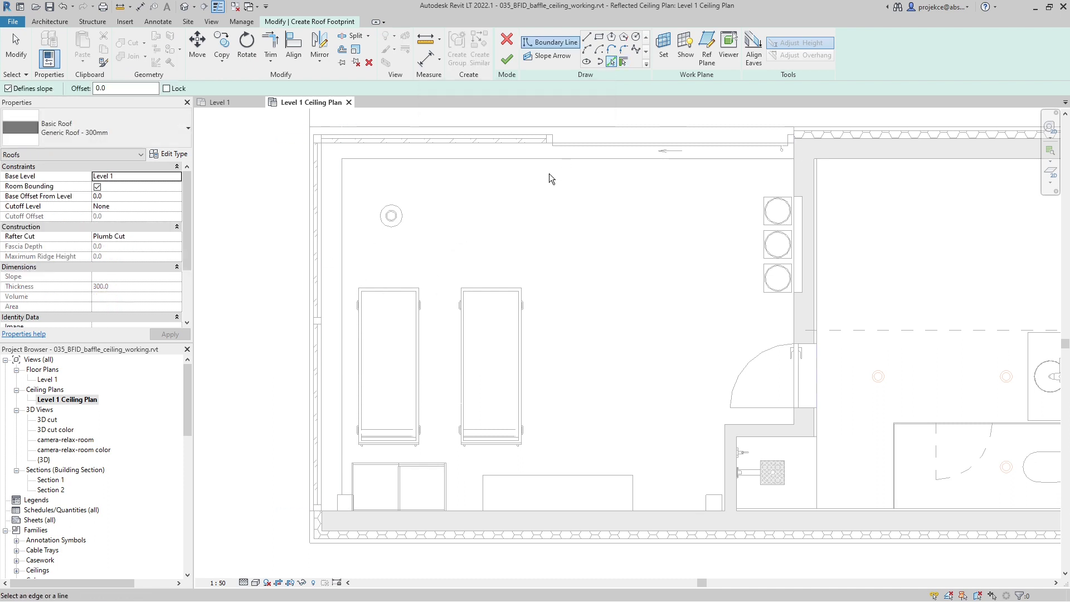
click(540, 159)
click(342, 253)
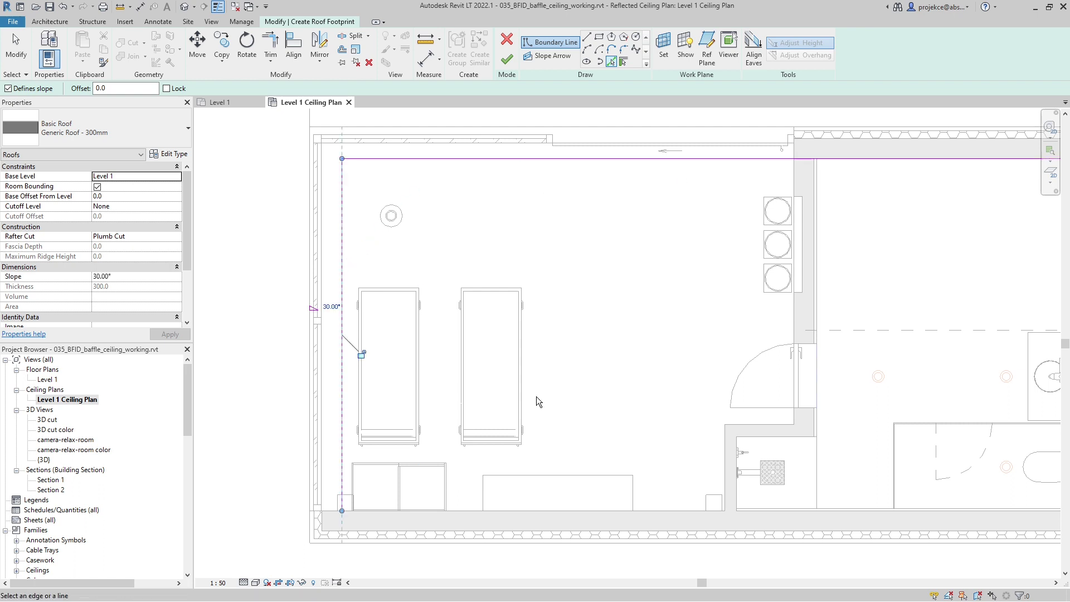
click(667, 510)
click(724, 463)
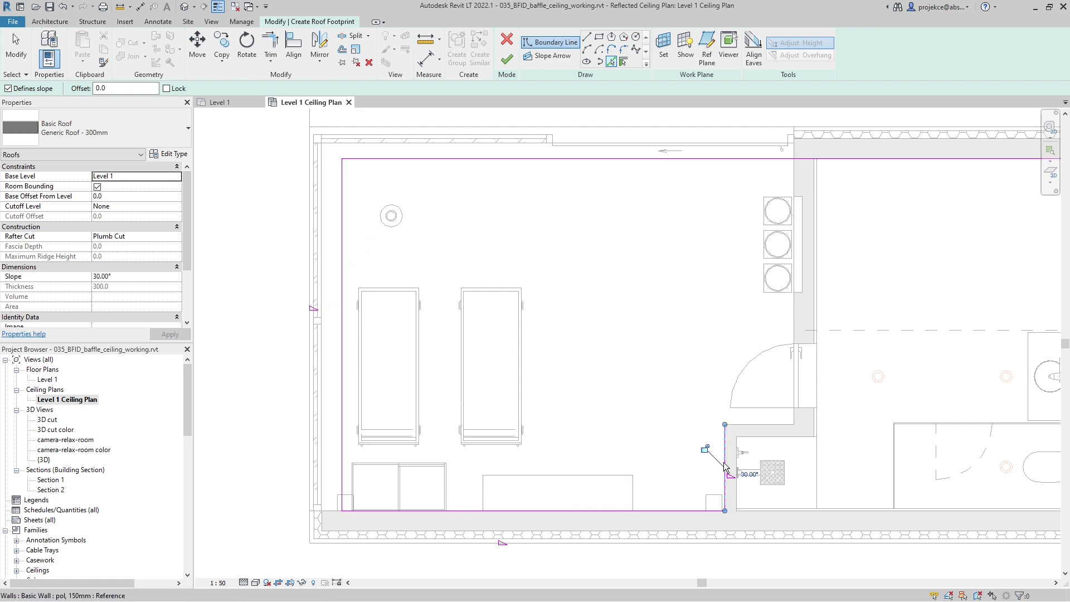
click(731, 428)
click(796, 320)
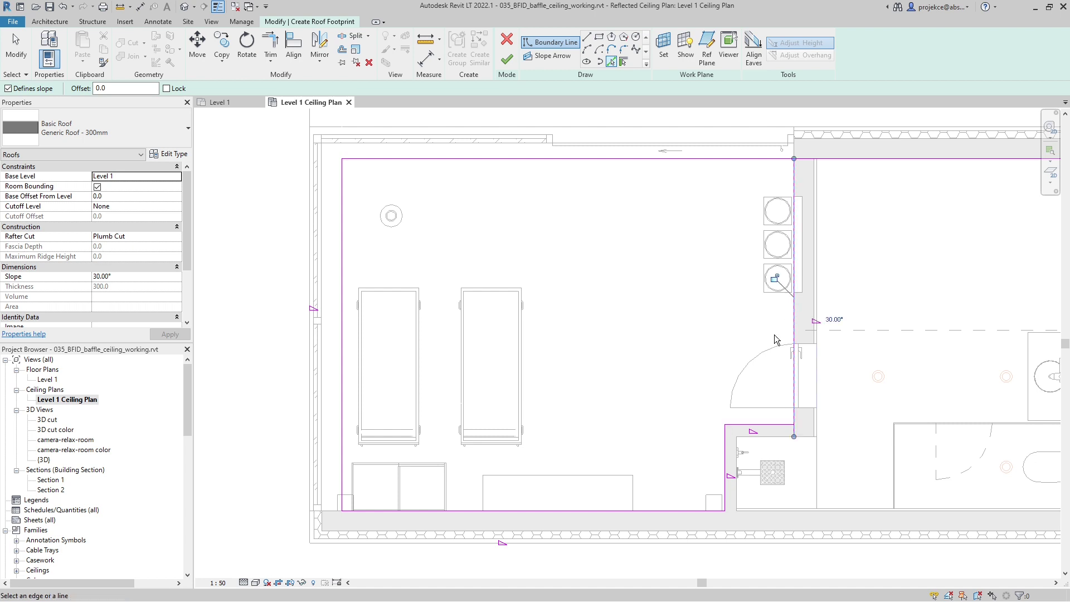
key(Escape)
key(Escape)
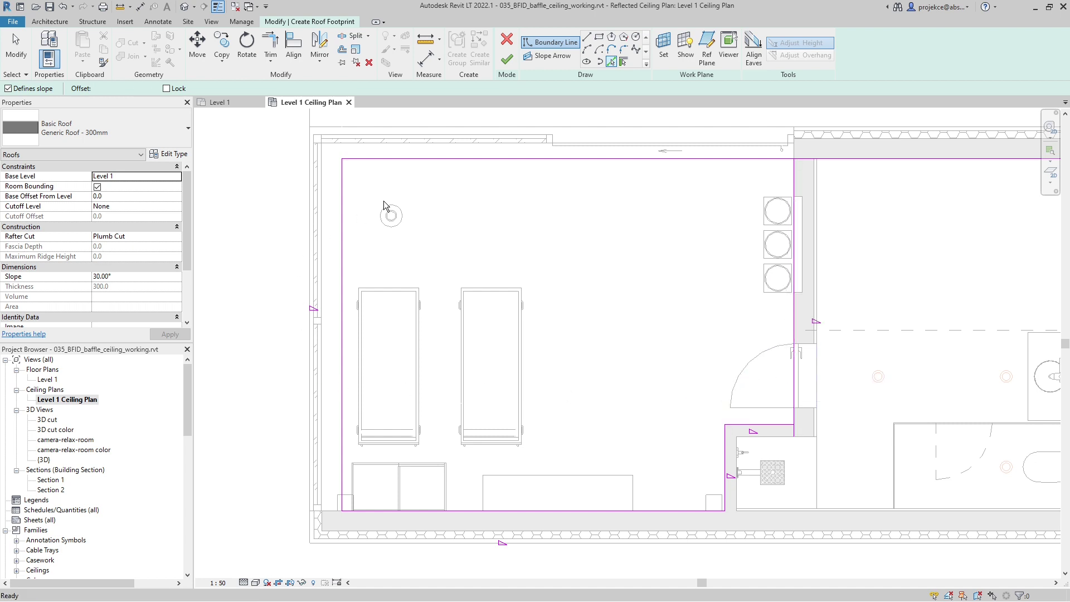
Step: Trim the roof boundary lines at the relaxation room's corners into a closed loop
key(t)
key(r)
click(794, 251)
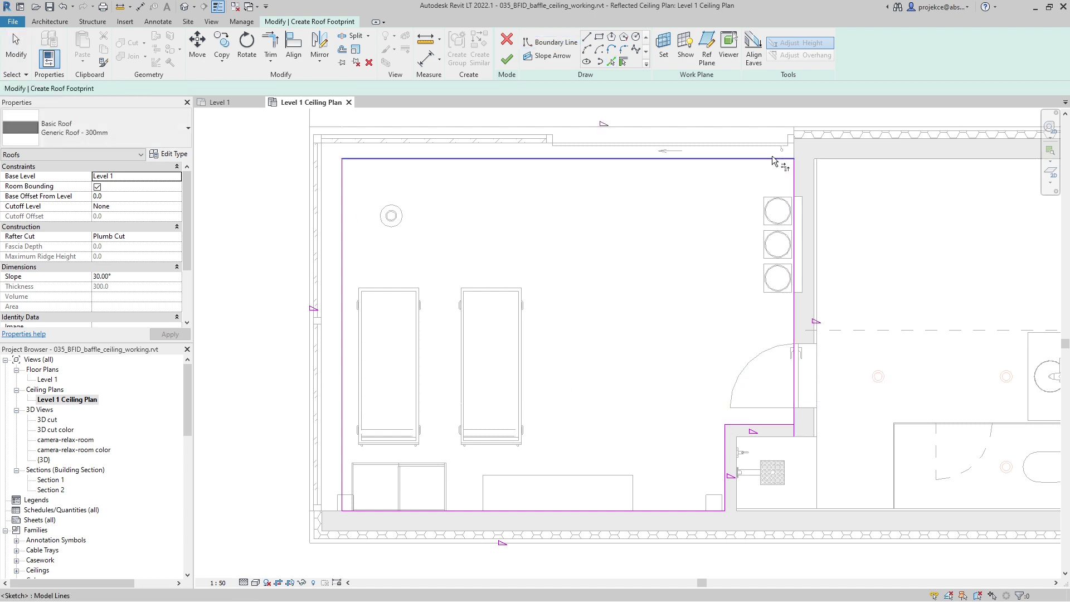
click(752, 159)
click(796, 416)
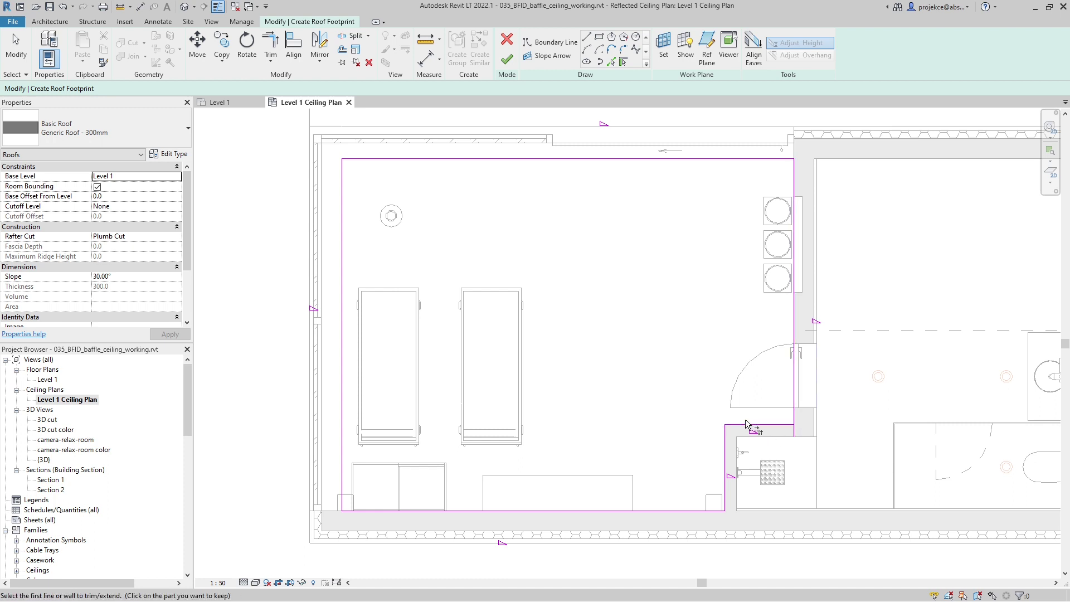
click(728, 446)
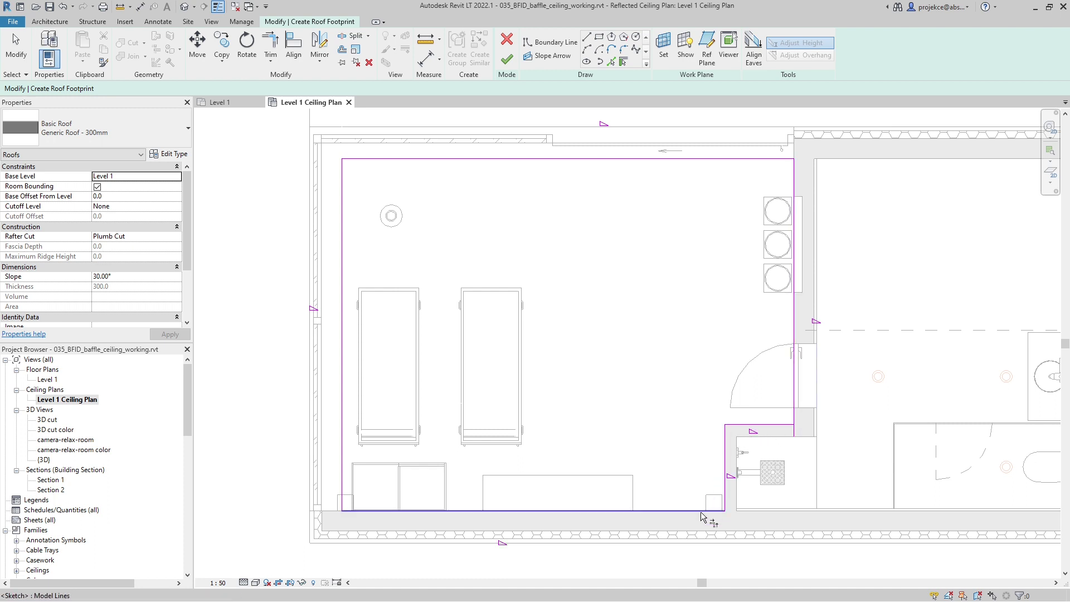
click(724, 501)
click(413, 509)
key(Escape)
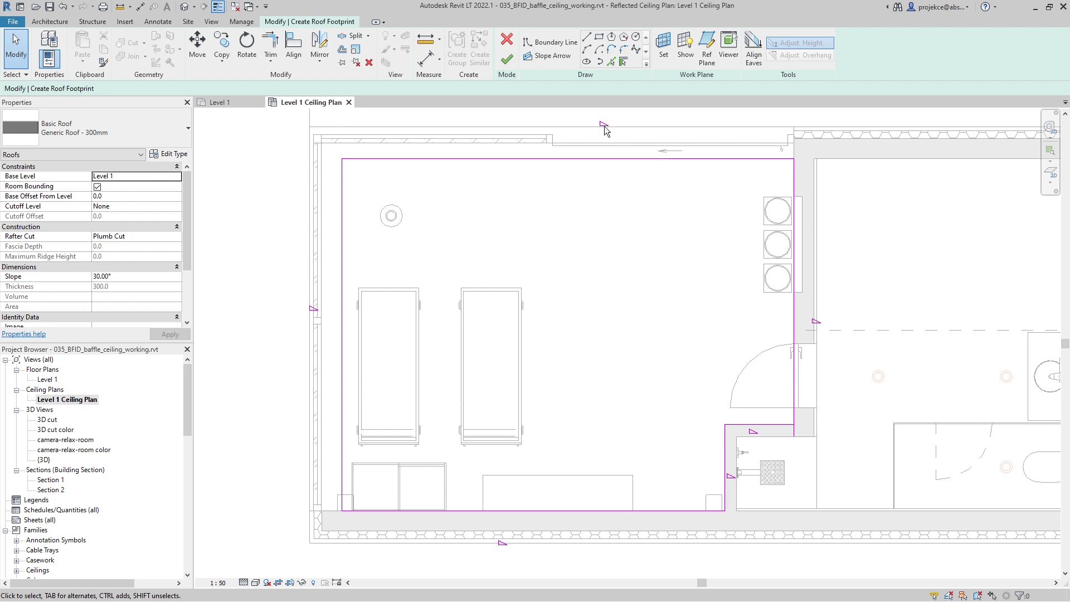
Step: Select the whole chain of roof boundary lines and turn off Defines Roof Slope
click(578, 159)
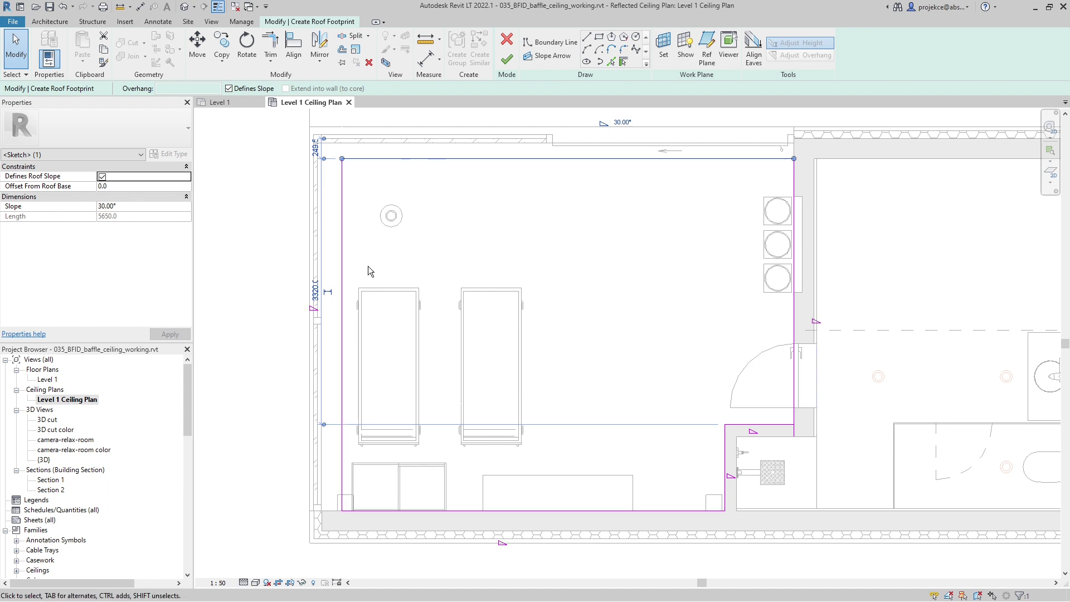
key(Tab)
click(339, 203)
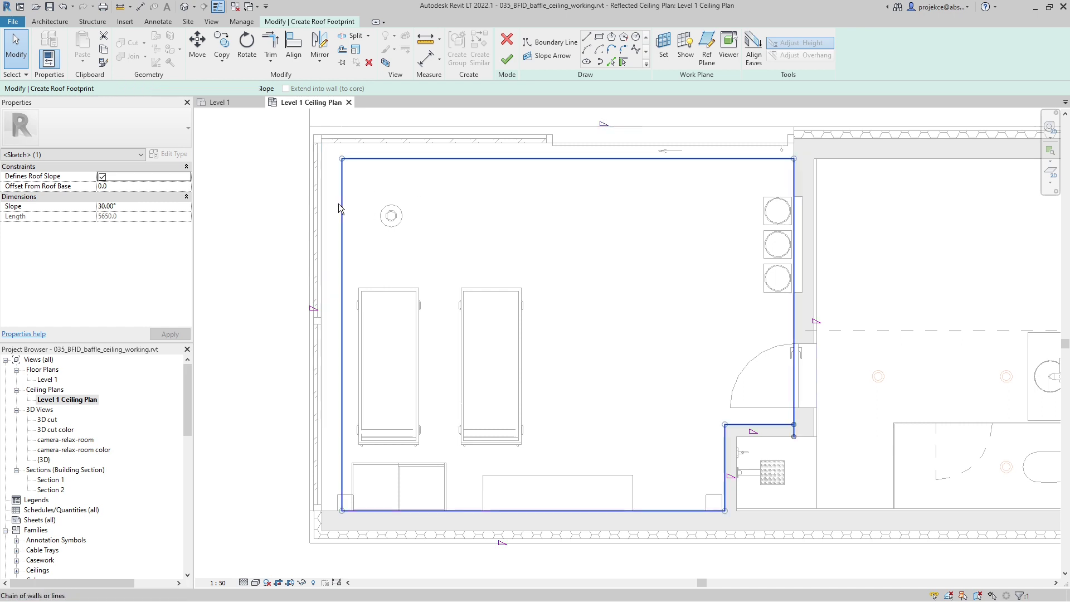
click(101, 177)
click(540, 237)
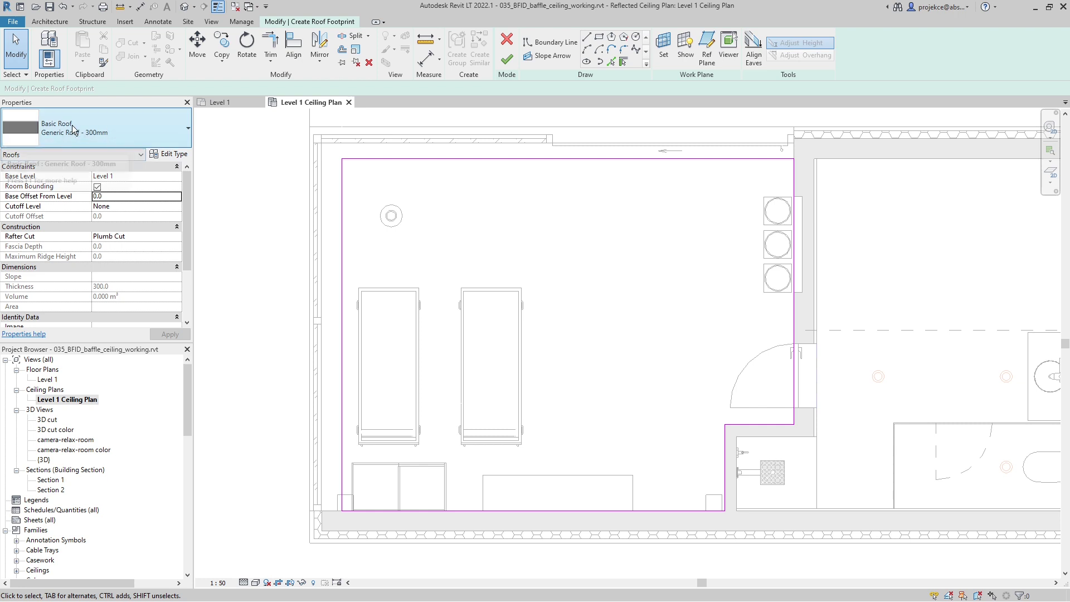
Step: Change the roof type to Sloped Glazing
click(144, 123)
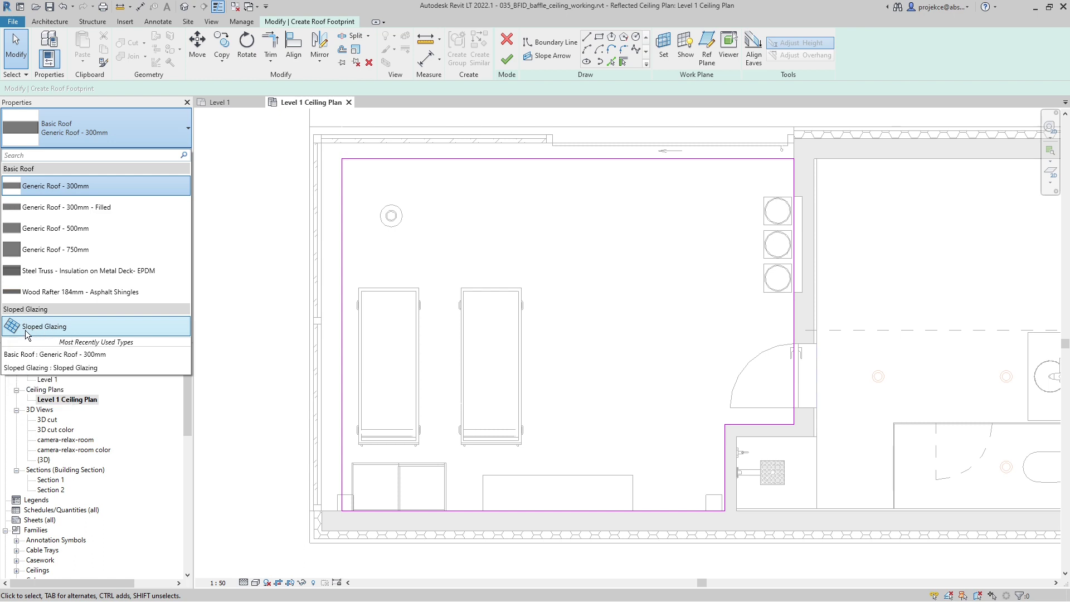
mouse_move(48, 333)
click(48, 330)
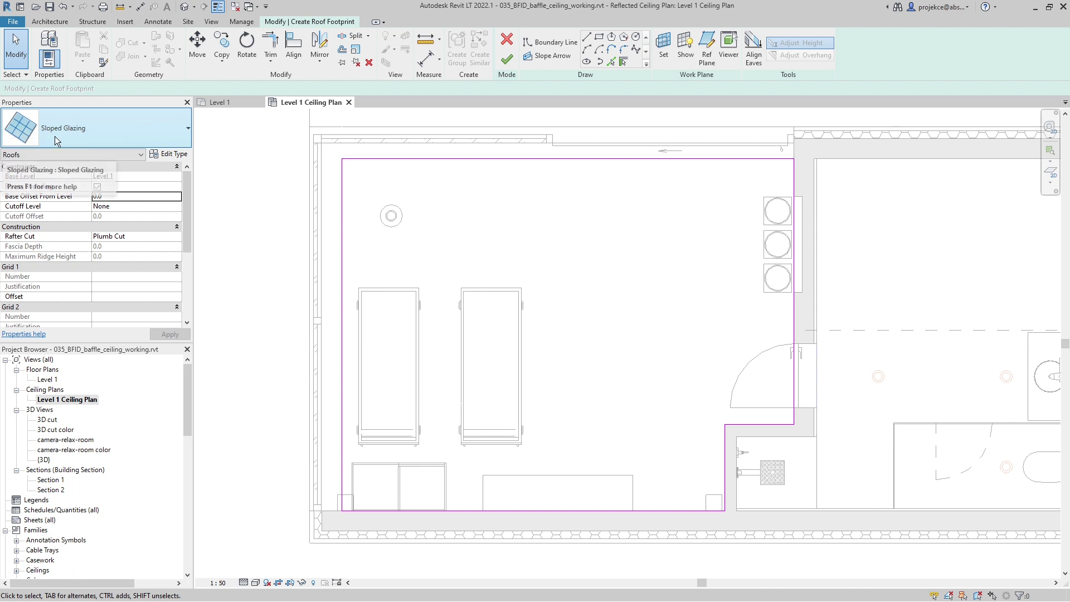
Step: Set the roof's Base Offset From Level to 2000 and finish the footprint sketch
click(110, 195)
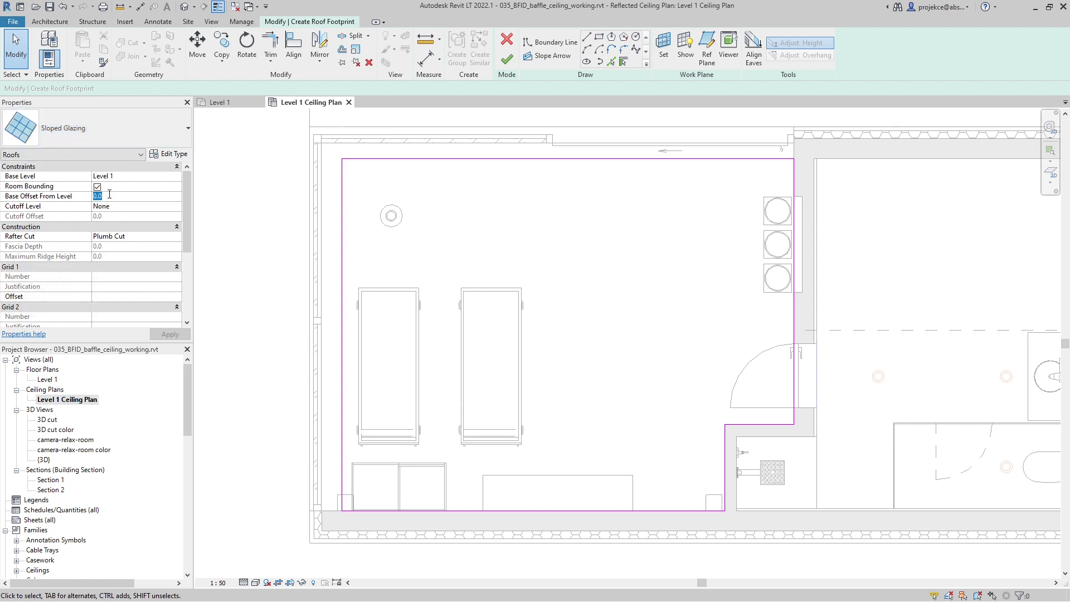
text(1500)
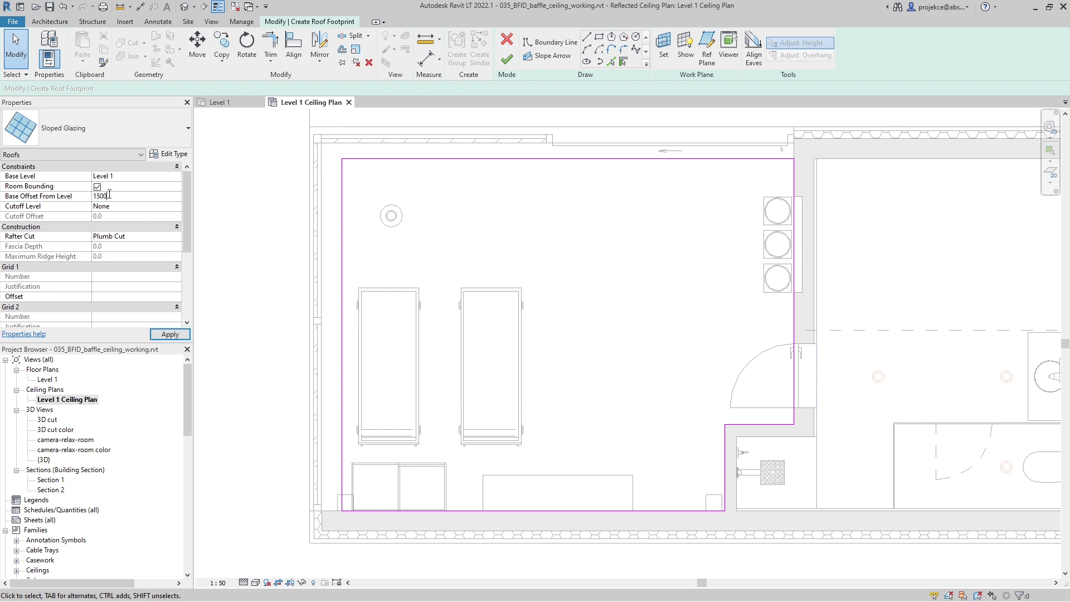
key(BackSpace)
key(BackSpace)
key(BackSpace)
text(200)
key(Return)
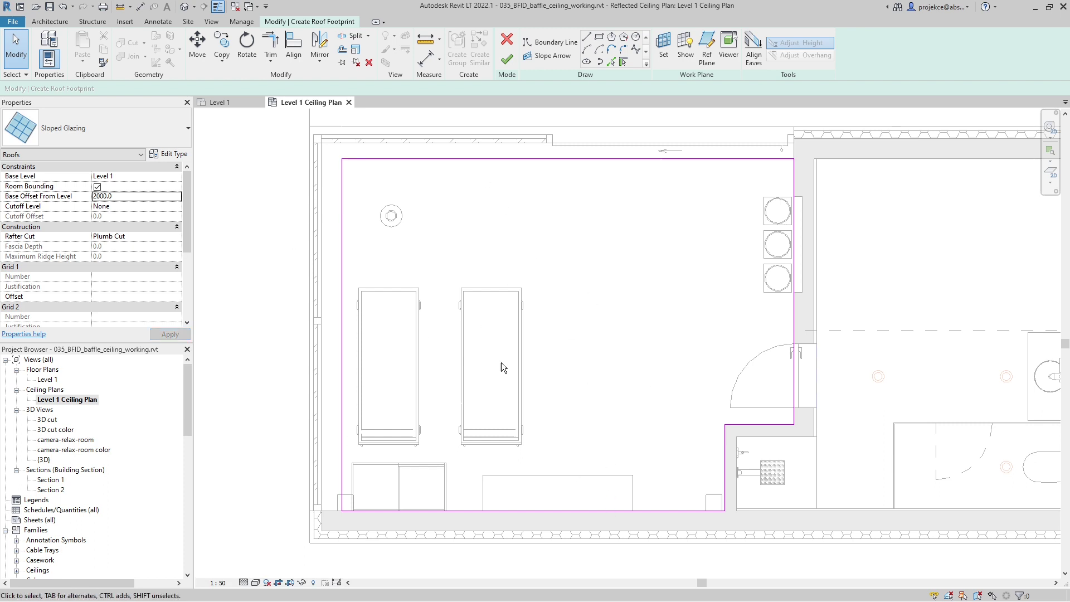
click(507, 59)
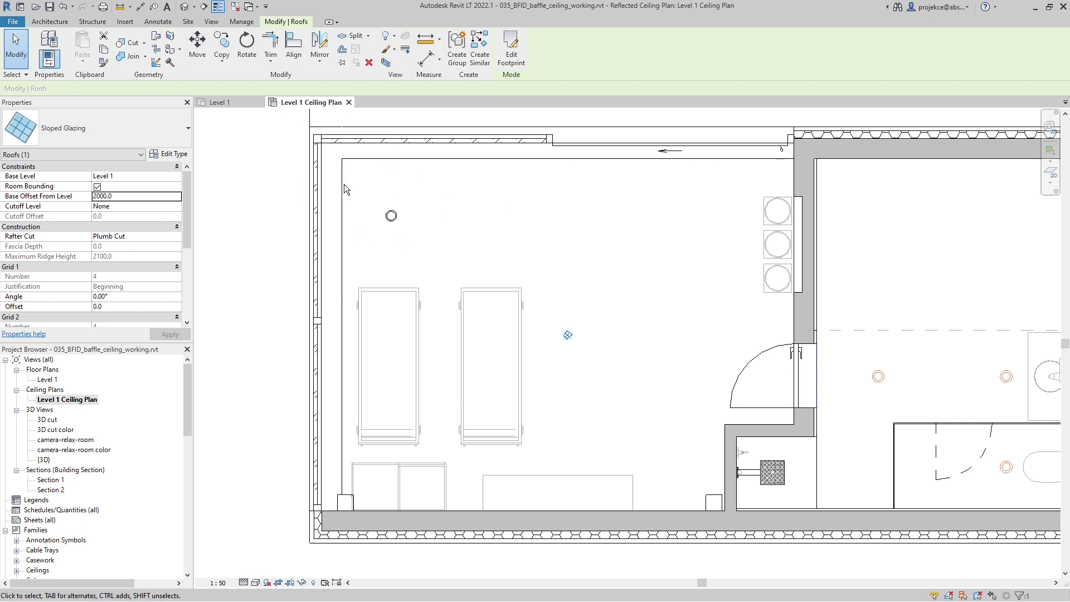
Step: Open the Section 1 view from the horizontal section line in the Level 1 floor plan
click(231, 103)
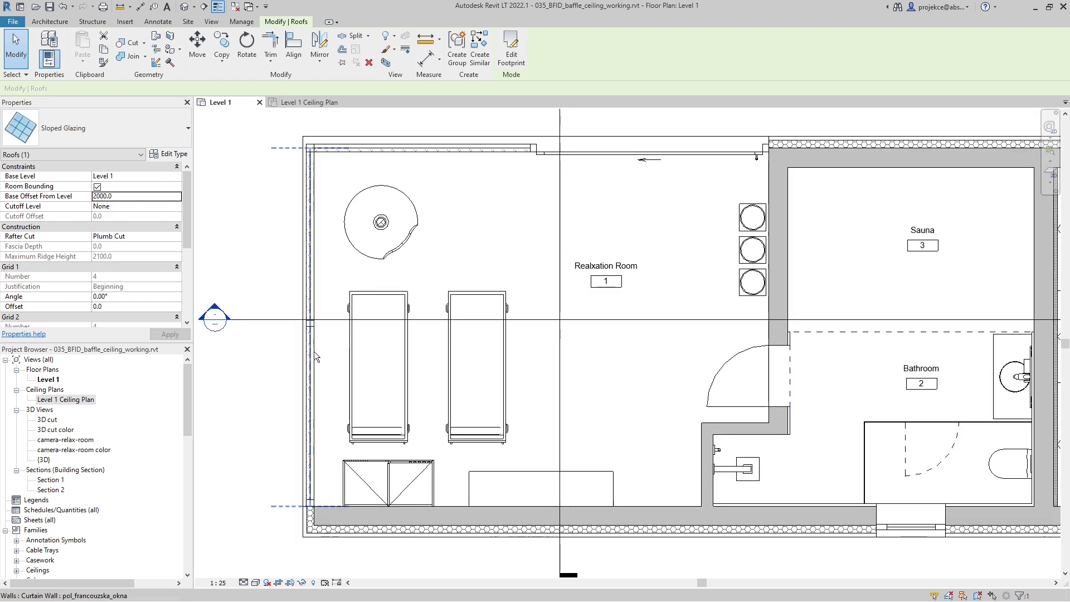
click(252, 323)
right_click(252, 322)
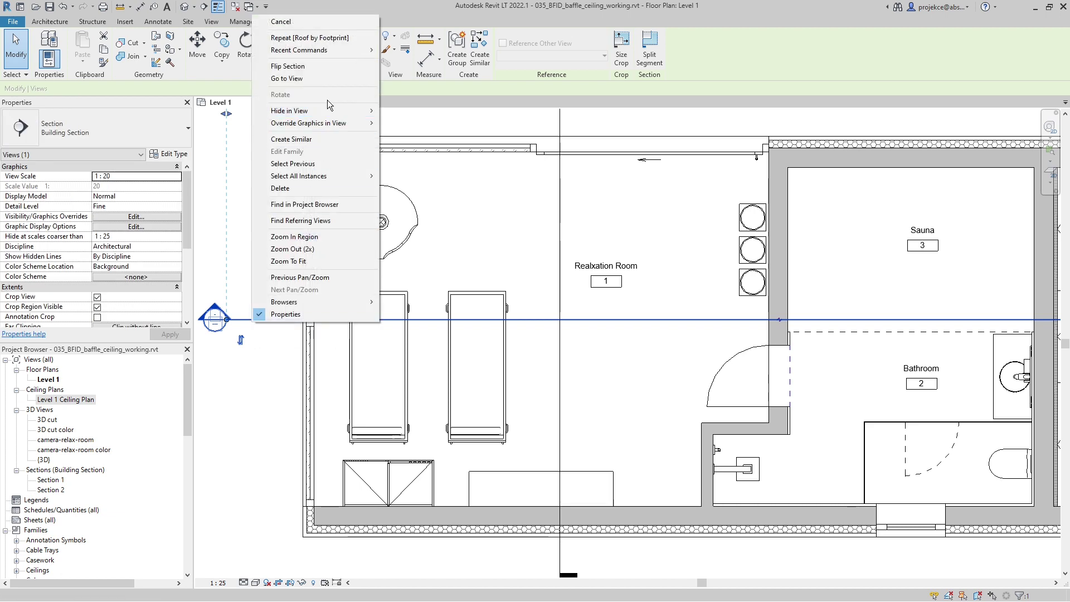
click(323, 78)
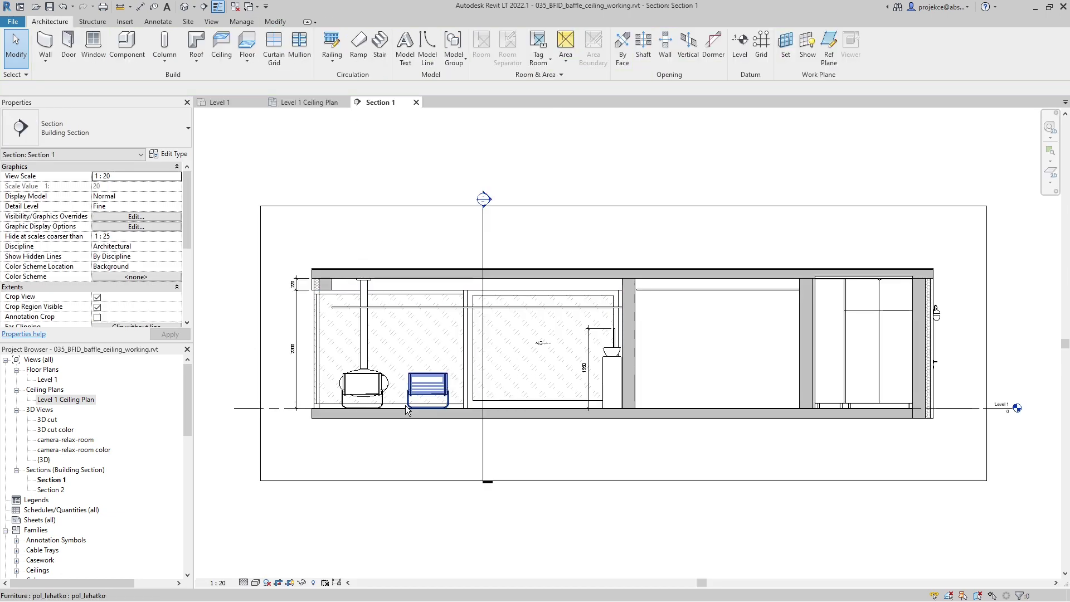
middle_drag(367, 356, 439, 339)
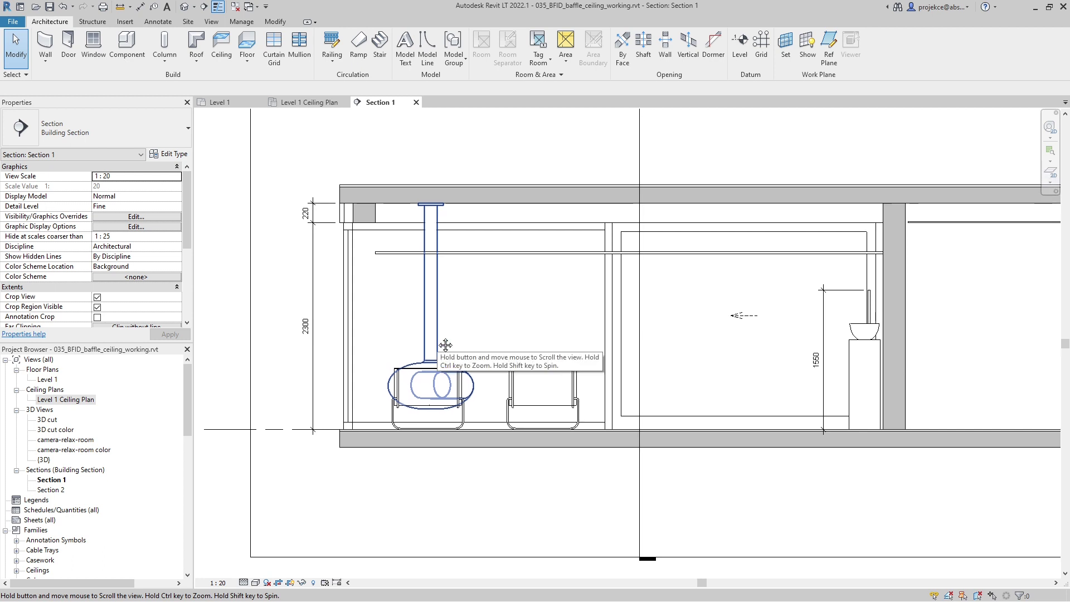
Step: Open the default 3D view and select the sloped glazing roof over the relaxation room
click(395, 256)
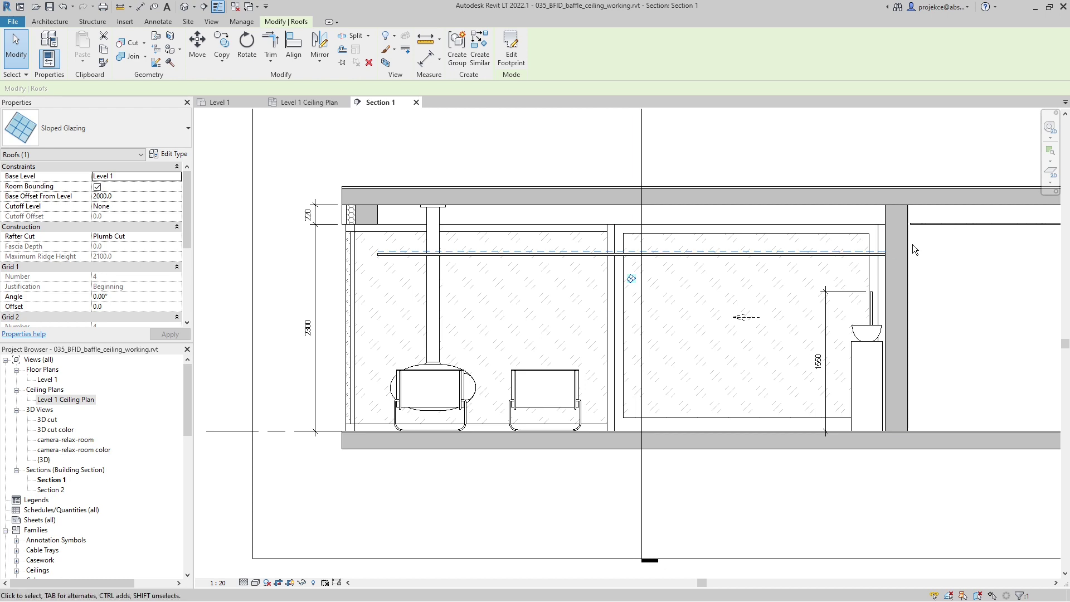
click(184, 7)
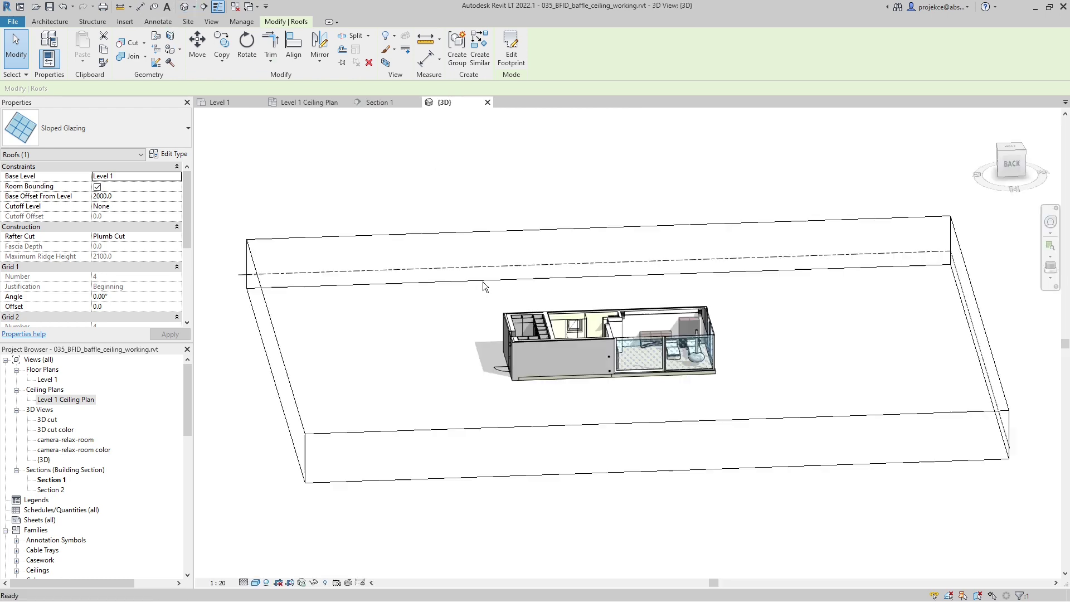
key(Escape)
shift+middle_drag(734, 447, 650, 351)
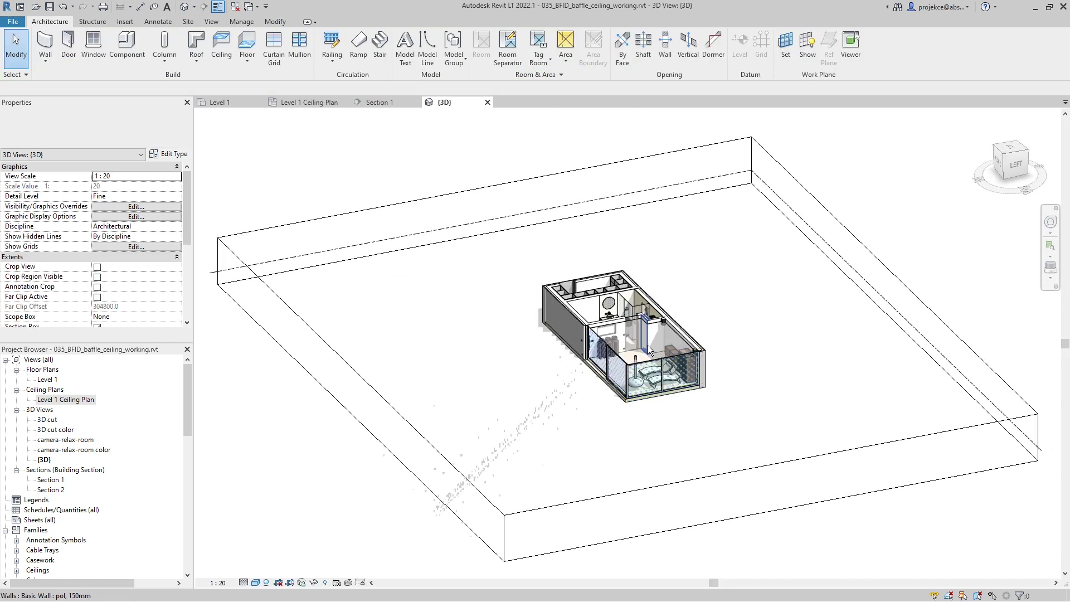
scroll(647, 344, up, 5)
click(621, 286)
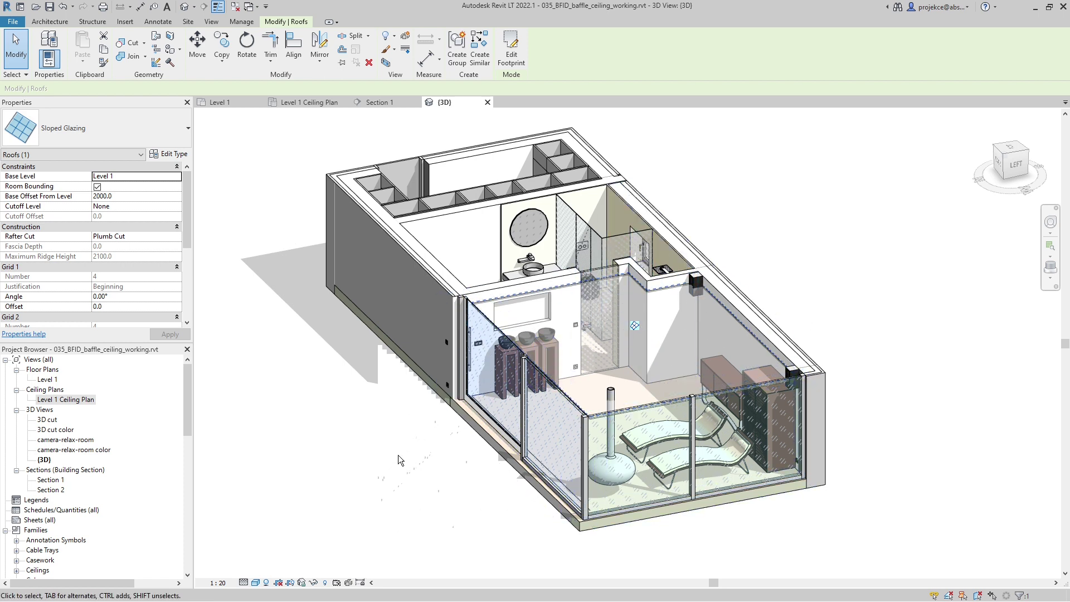
Step: Switch to Foxit PDF Reader to check the baffle dimensions in SECTION.pdf and return to Revit
key(alt+Tab)
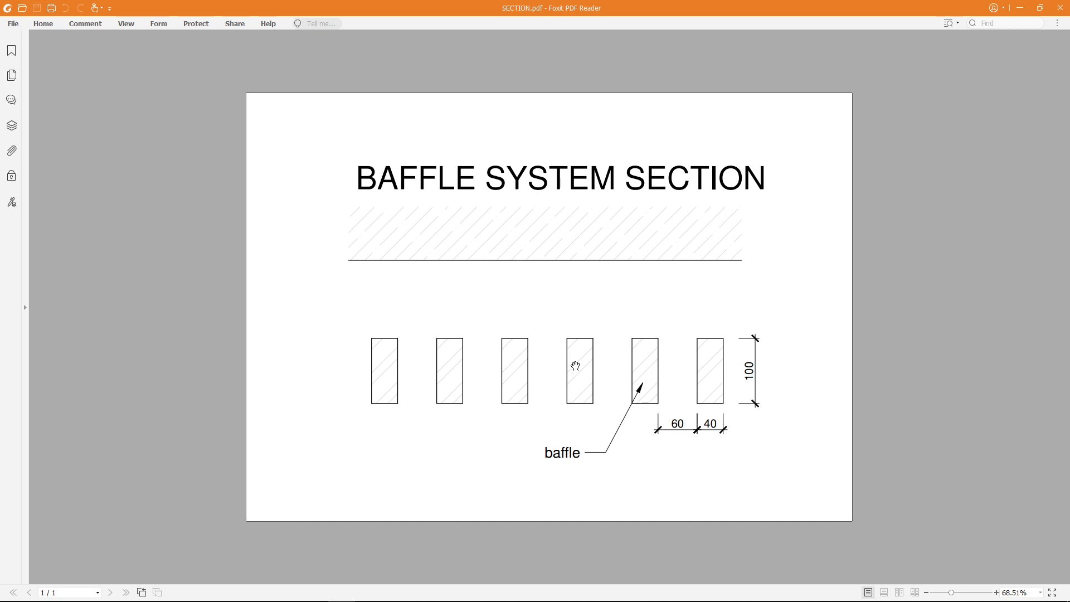
key(alt+Tab)
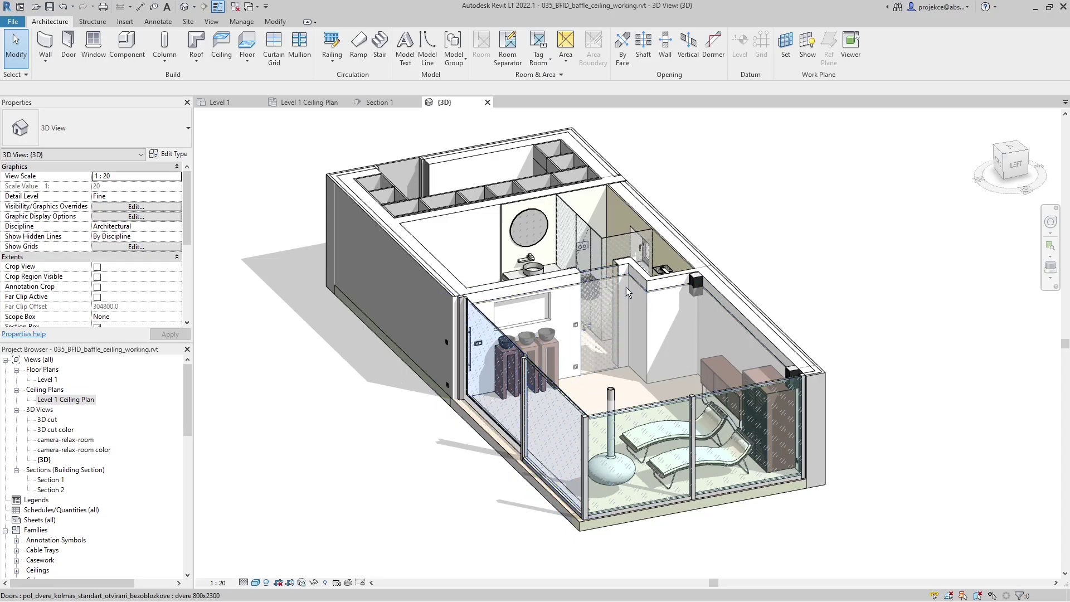
Step: Duplicate the roof's Sloped Glazing type under the name "baffle system"
click(630, 282)
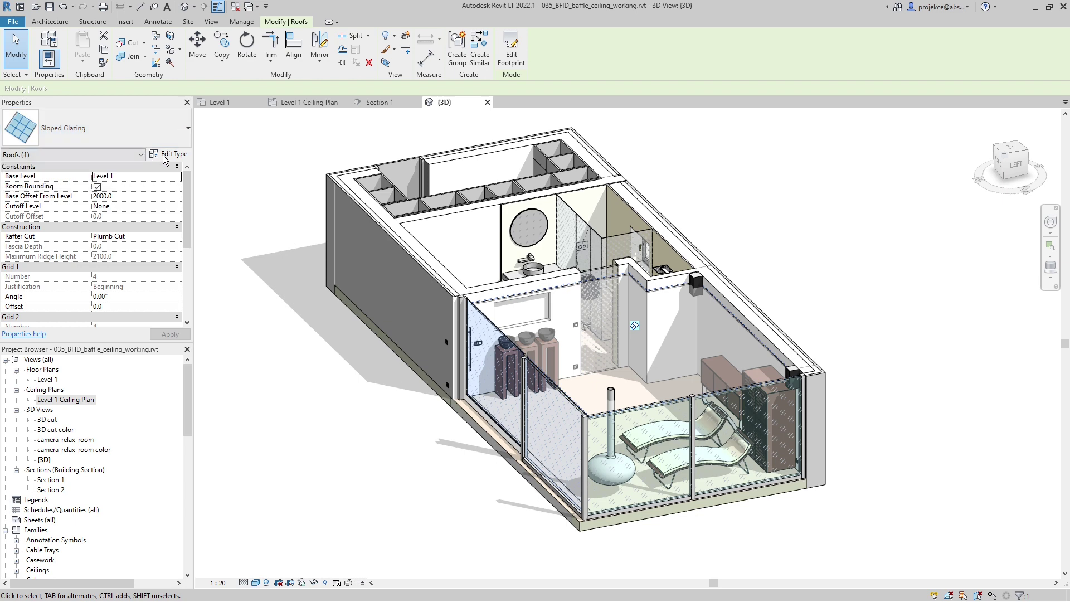
click(165, 158)
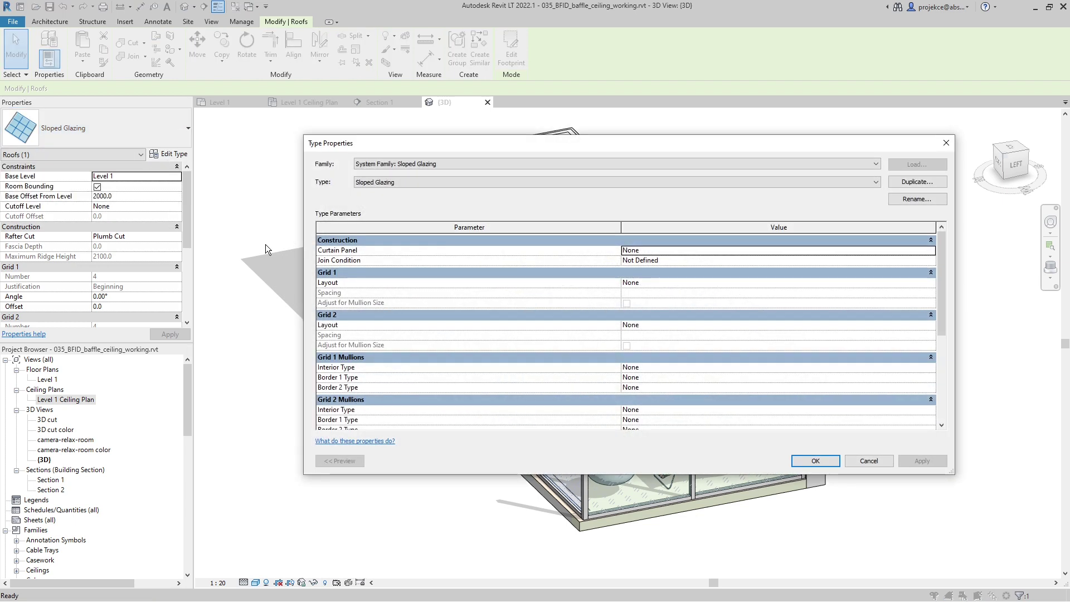
click(925, 181)
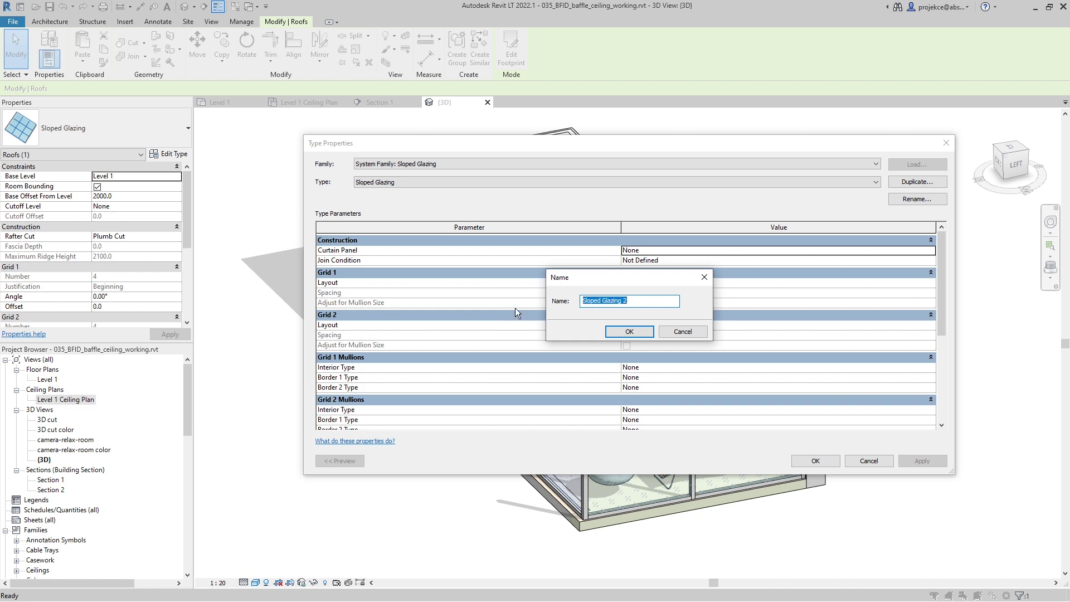
text(affle system)
key(Home)
text(b)
key(Return)
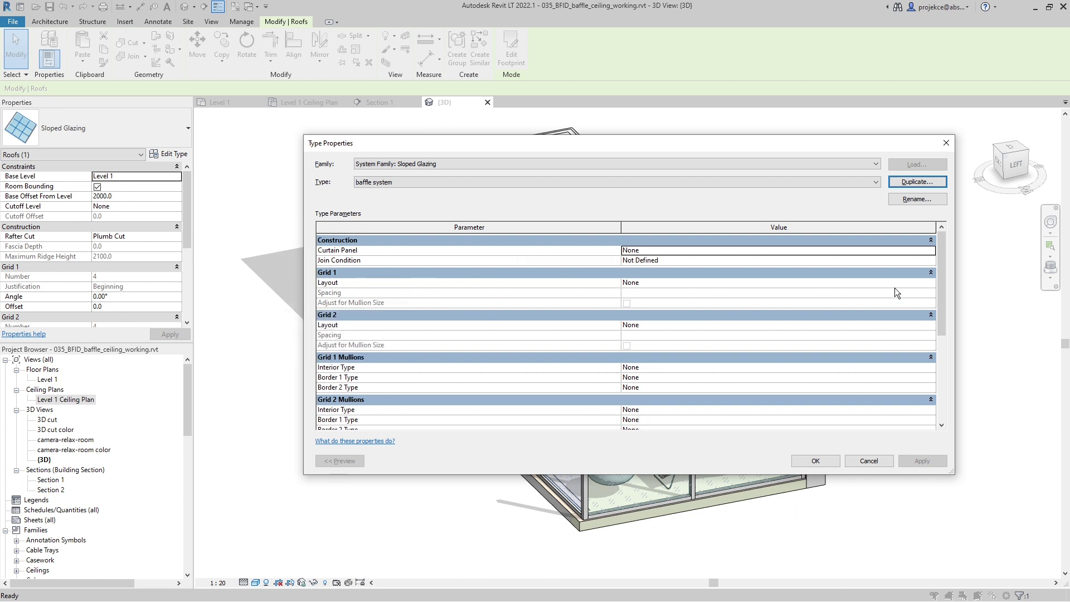
Step: Set the Grid 1 layout of the baffle system type to Fixed Distance with a spacing of 100
click(931, 283)
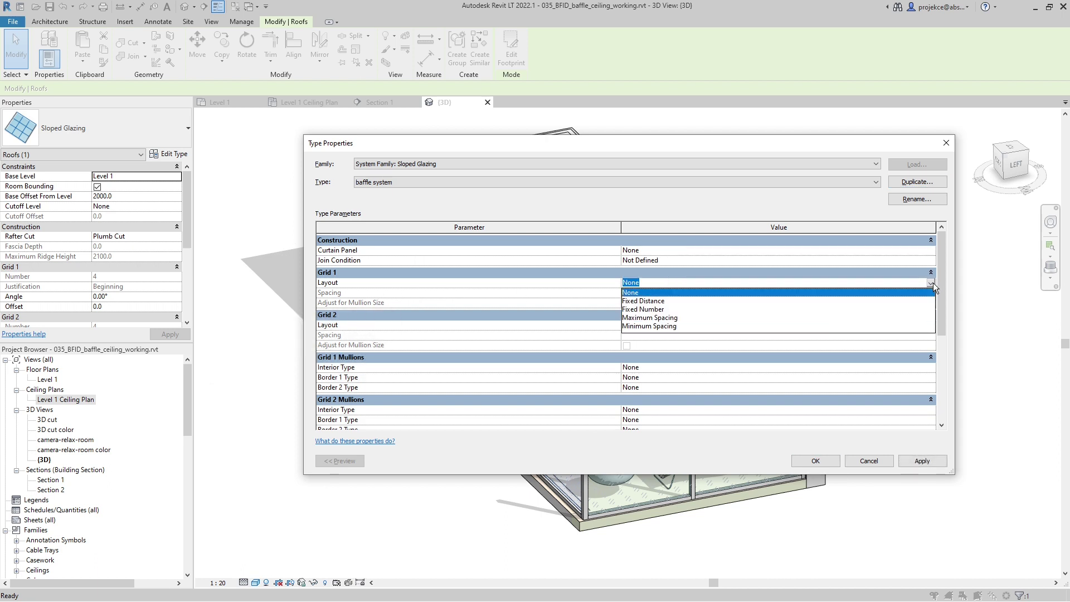
click(646, 301)
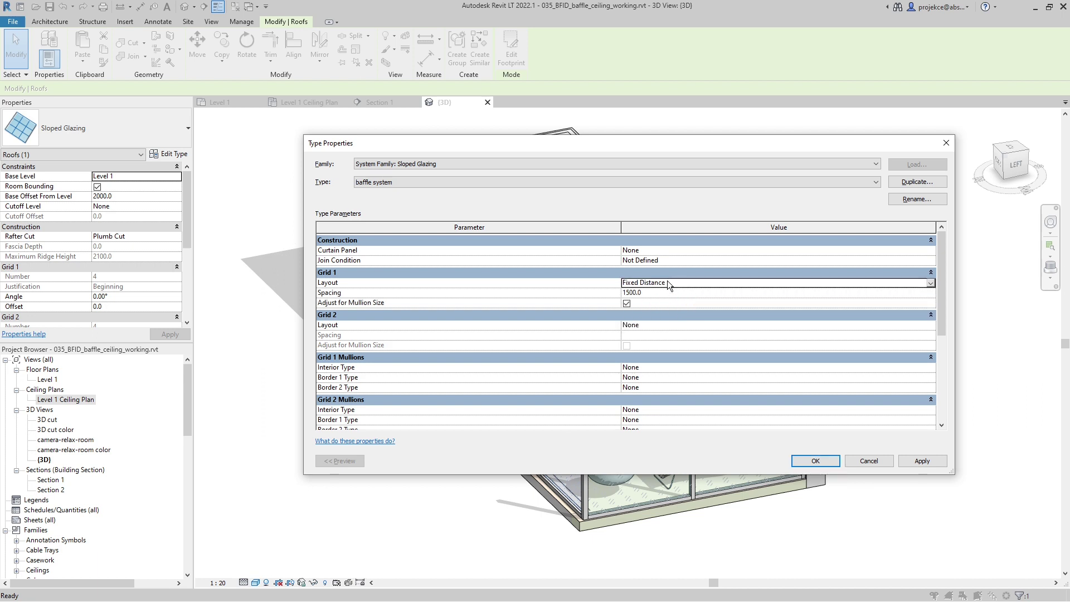
click(662, 292)
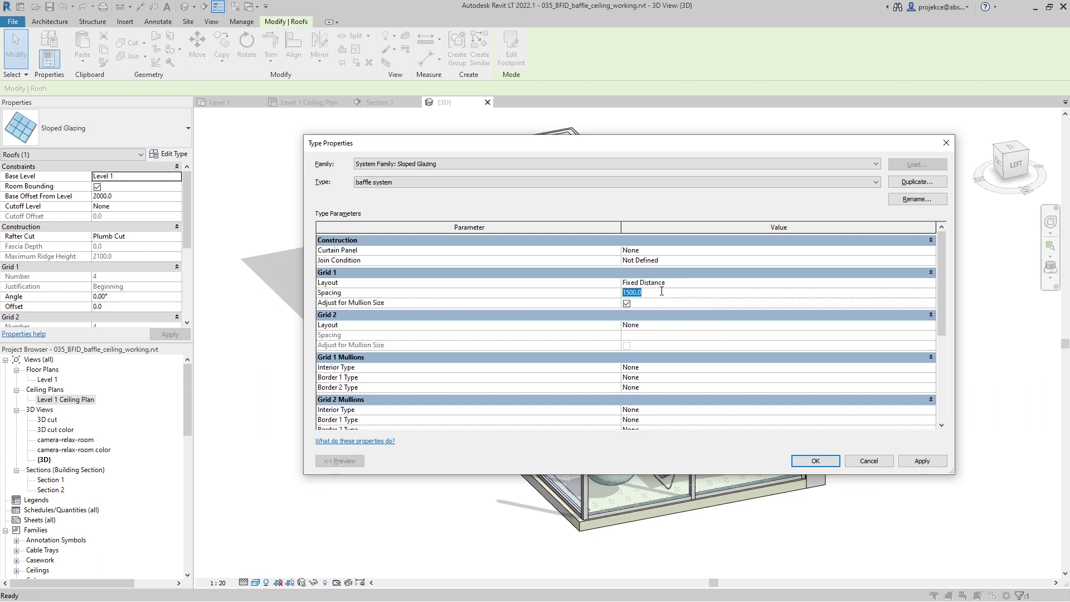
text(100)
key(Return)
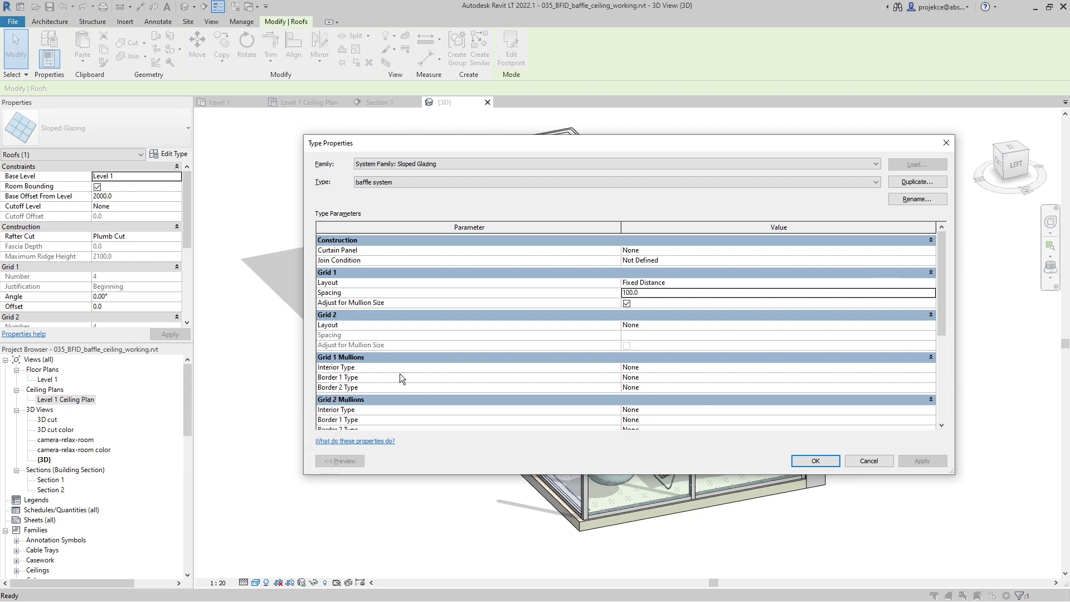
Step: Set the Grid 1 interior mullion type to Rectangular Mullion : 50mm x 150mm and accept the type changes
click(931, 368)
click(931, 368)
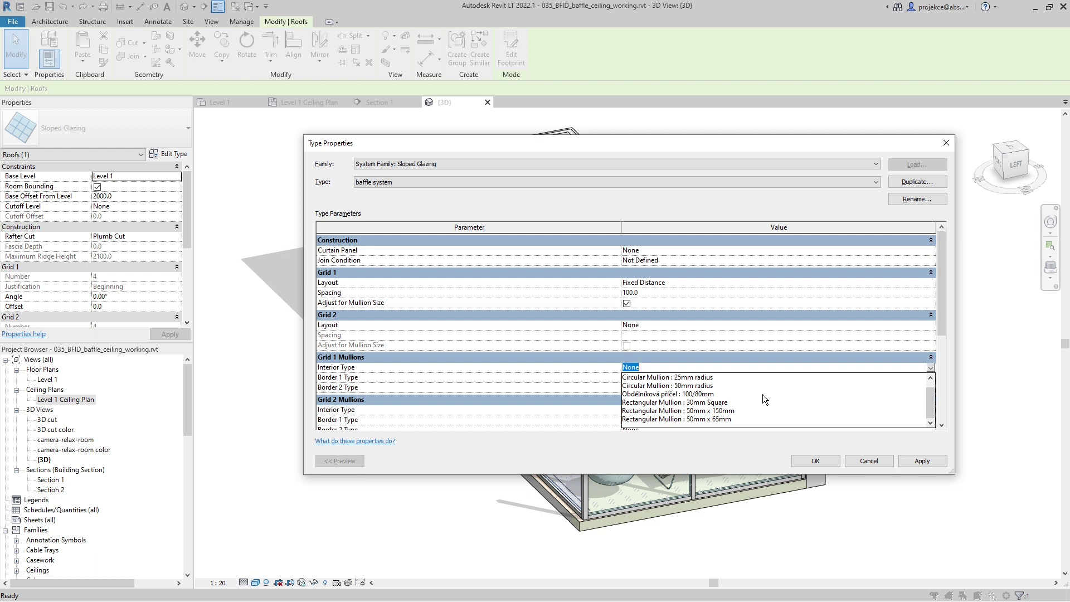
click(663, 411)
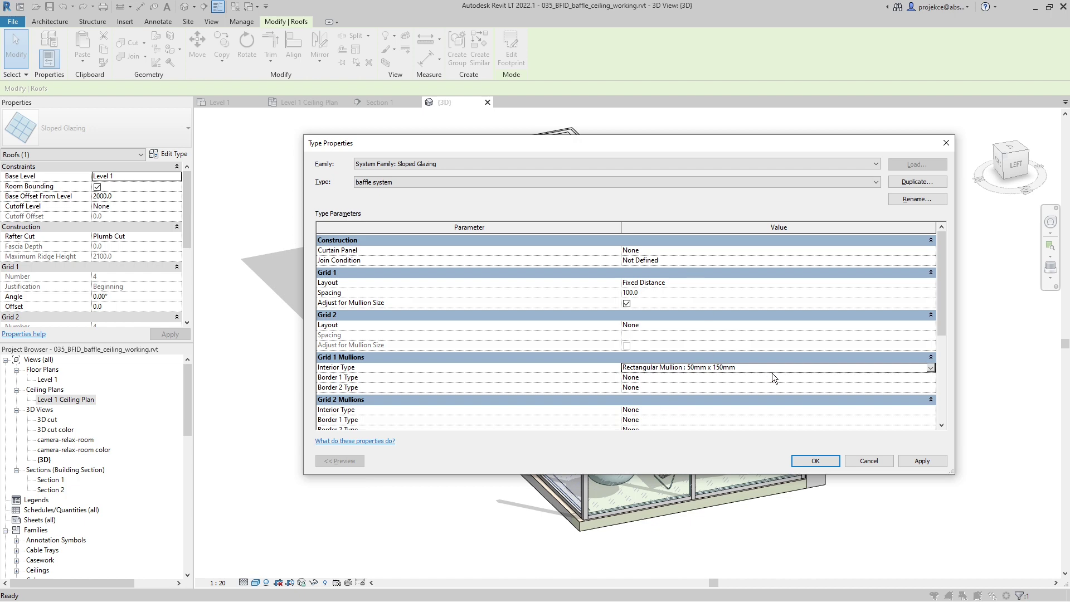
click(824, 460)
drag(525, 252, 524, 268)
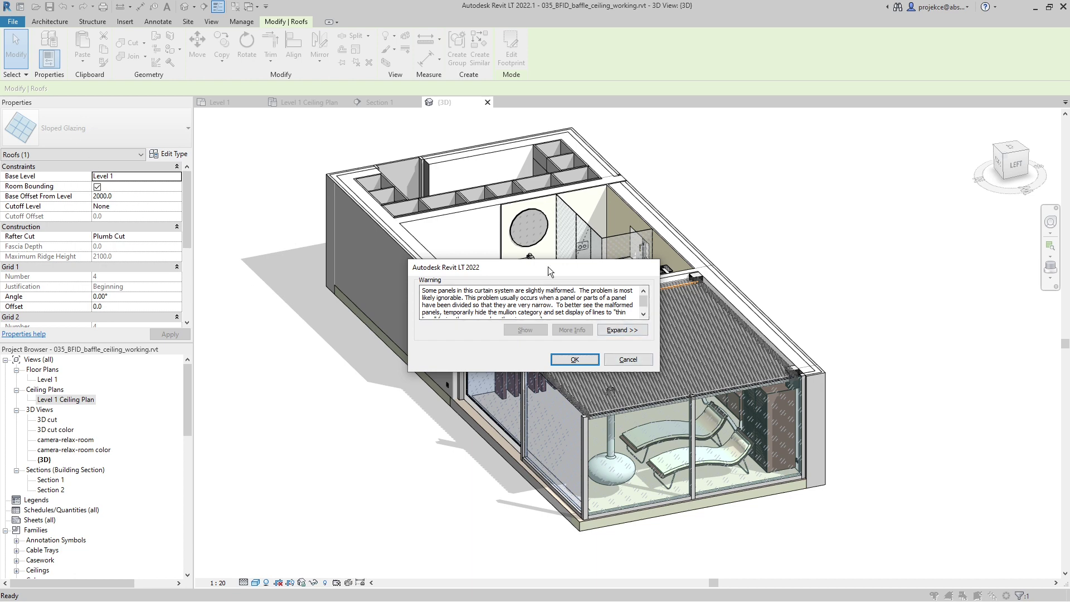
drag(548, 266, 436, 184)
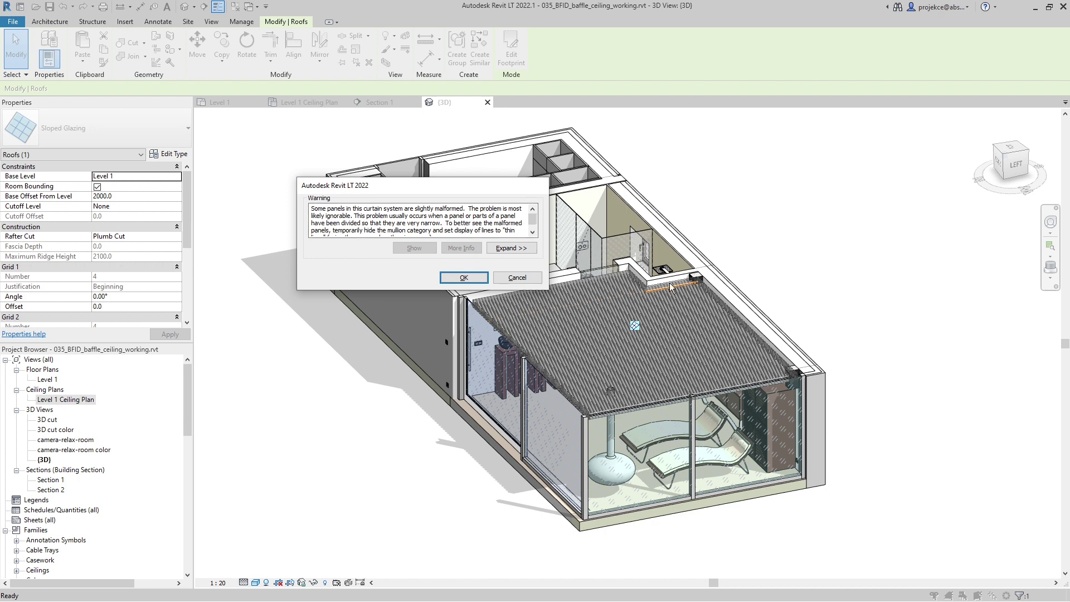
click(475, 279)
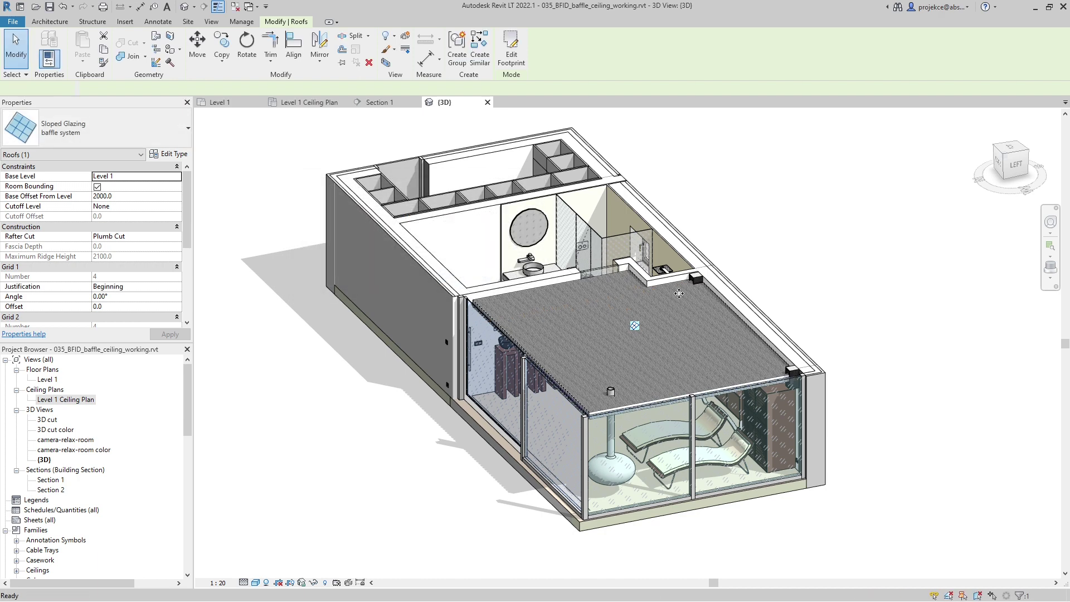
Step: Open the Section 1 view and dimension the width of the first baffle beside the glazed facade
scroll(641, 298, up, 5)
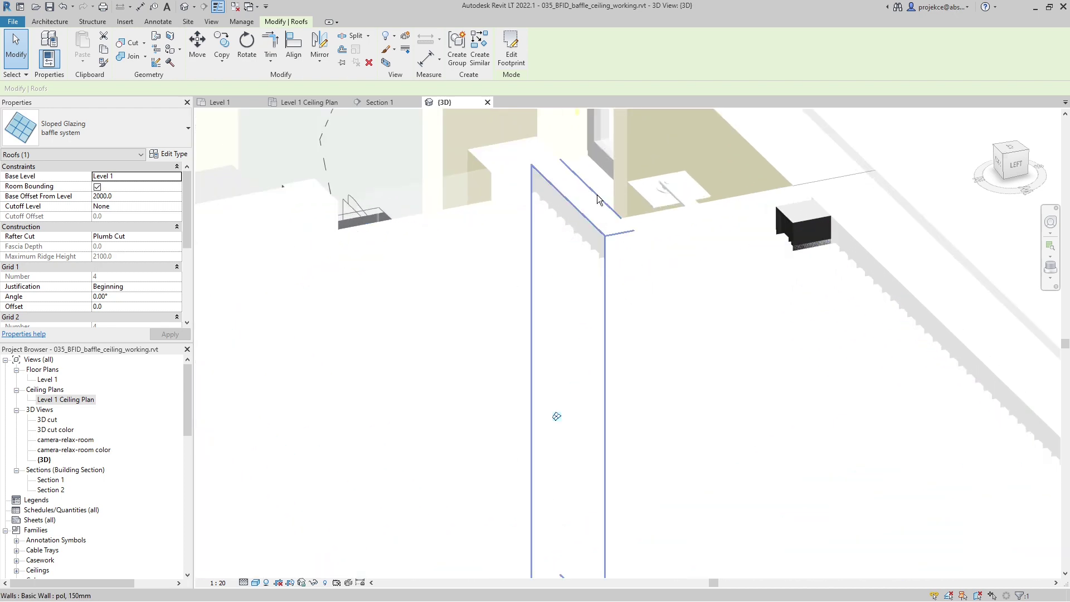
scroll(603, 262, up, 2)
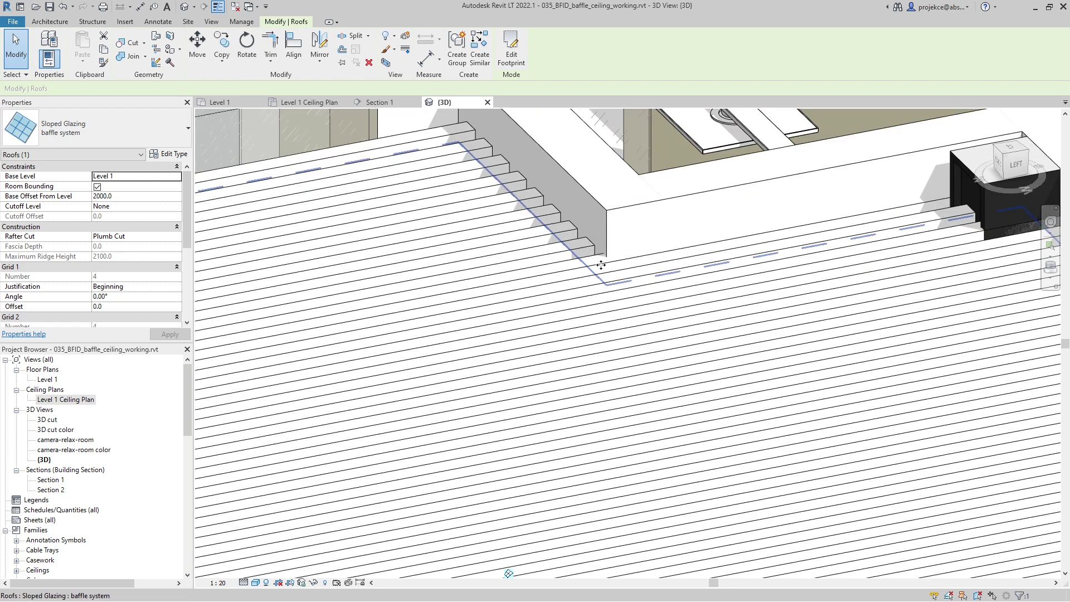
scroll(609, 232, down, 10)
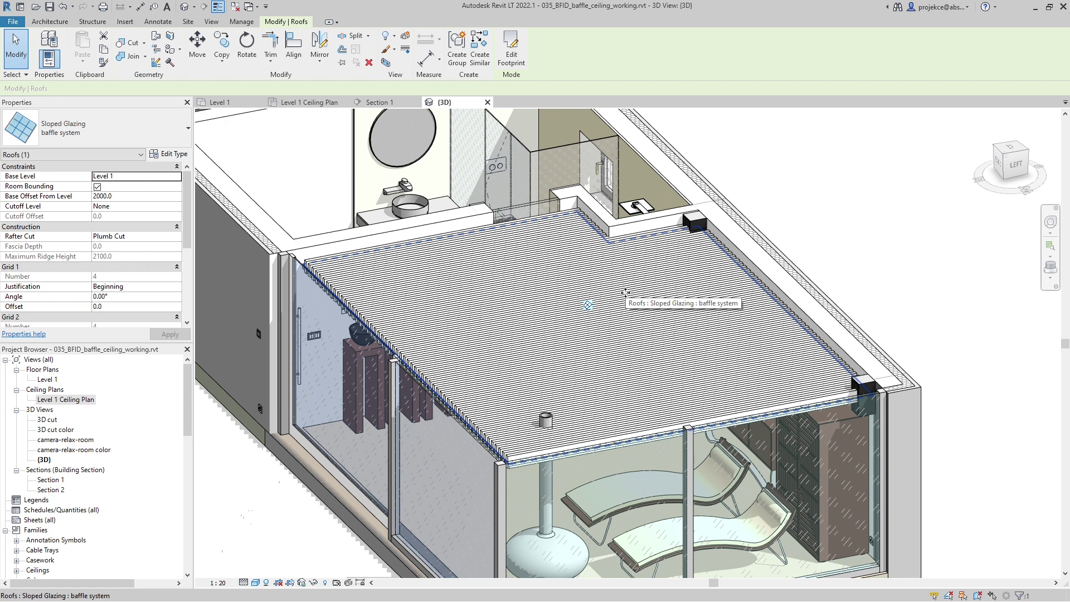
click(382, 103)
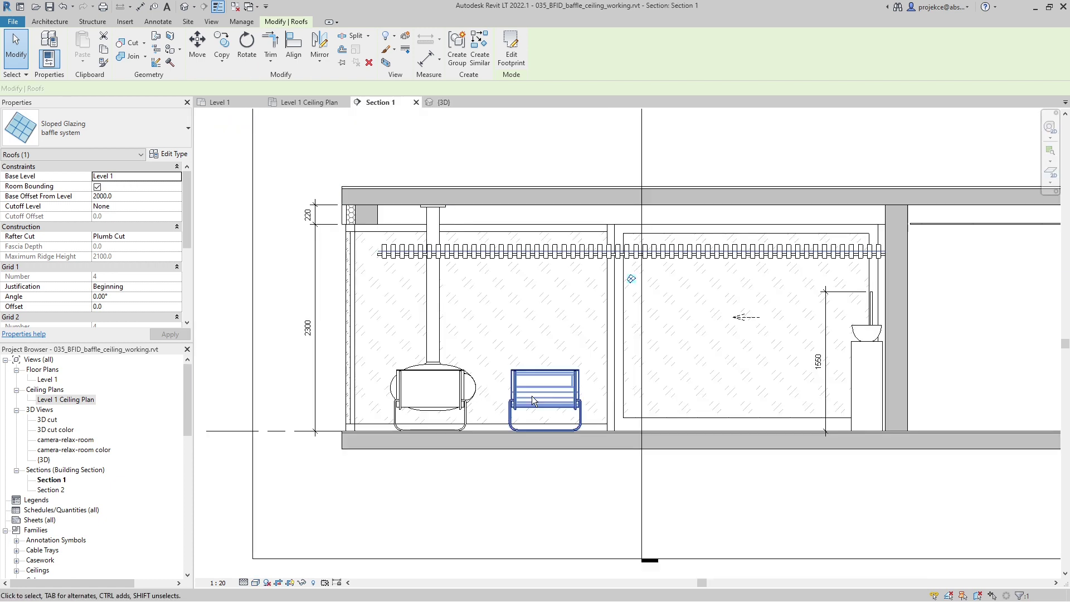
scroll(387, 261, up, 5)
middle_drag(386, 261, 377, 308)
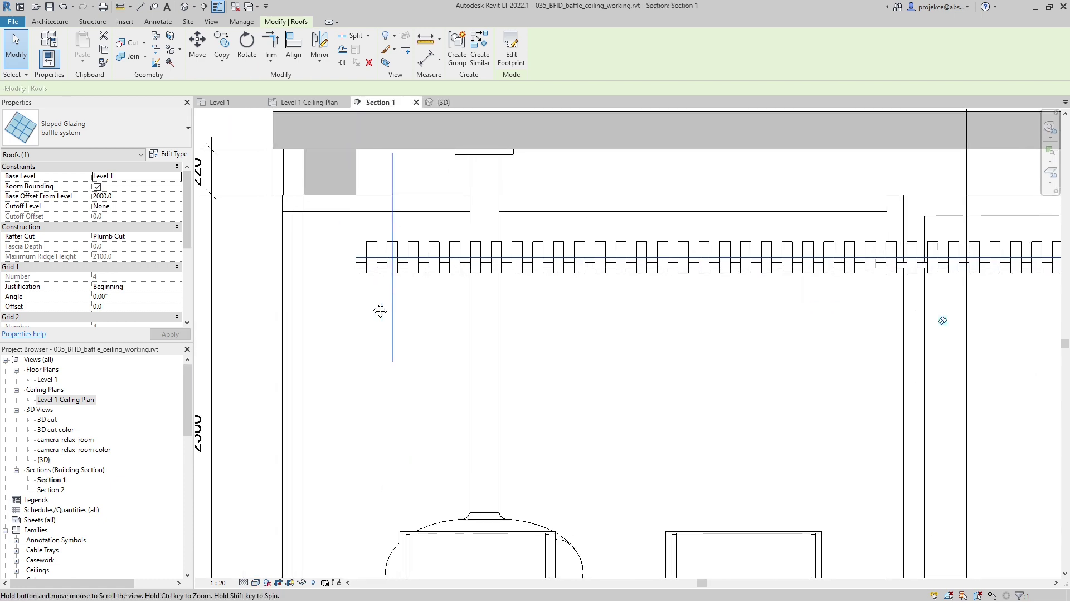
scroll(333, 287, up, 2)
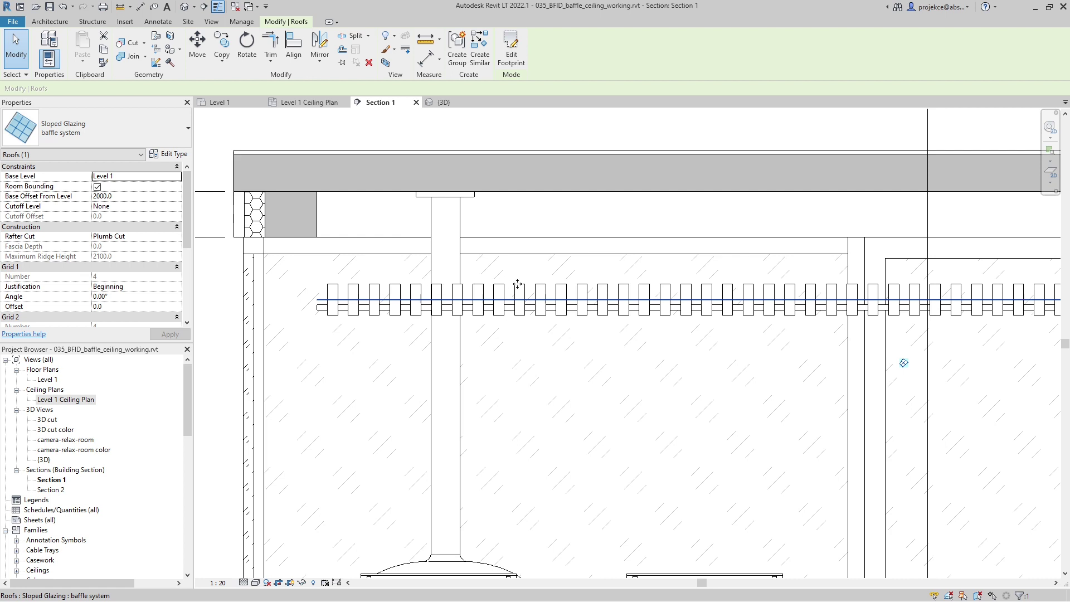
scroll(324, 303, up, 2)
key(d)
key(i)
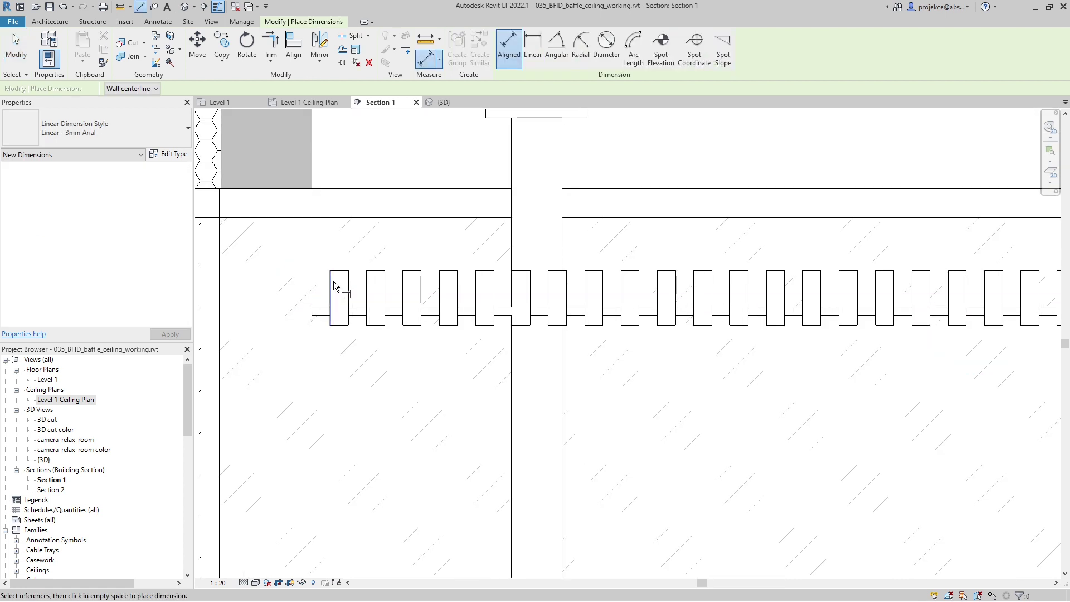
click(349, 294)
click(331, 294)
click(350, 206)
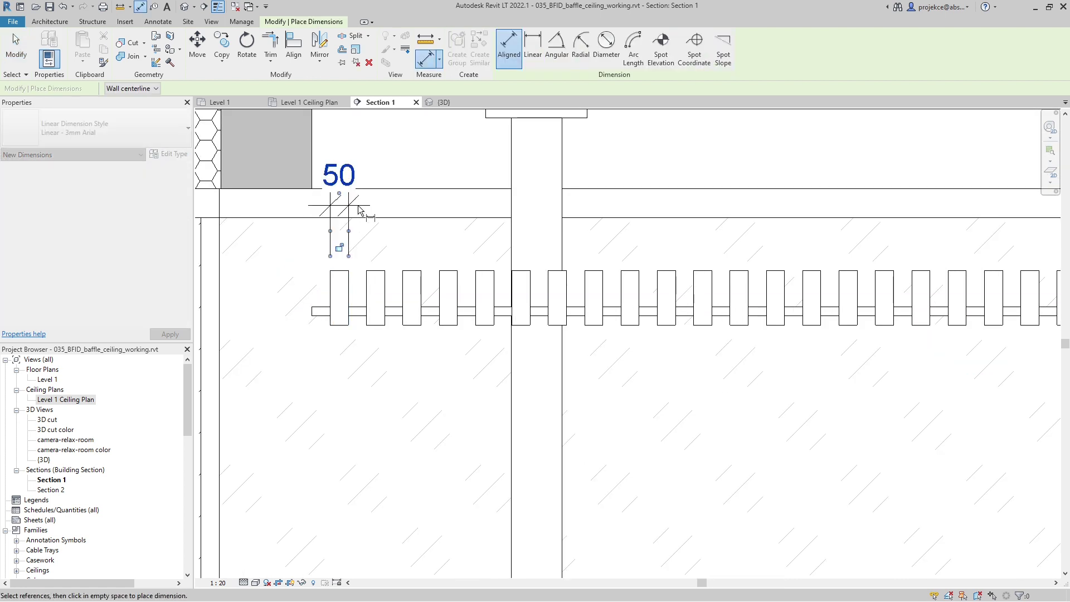
Step: Dimension the height of the first baffle in the section and end the dimension command
click(340, 326)
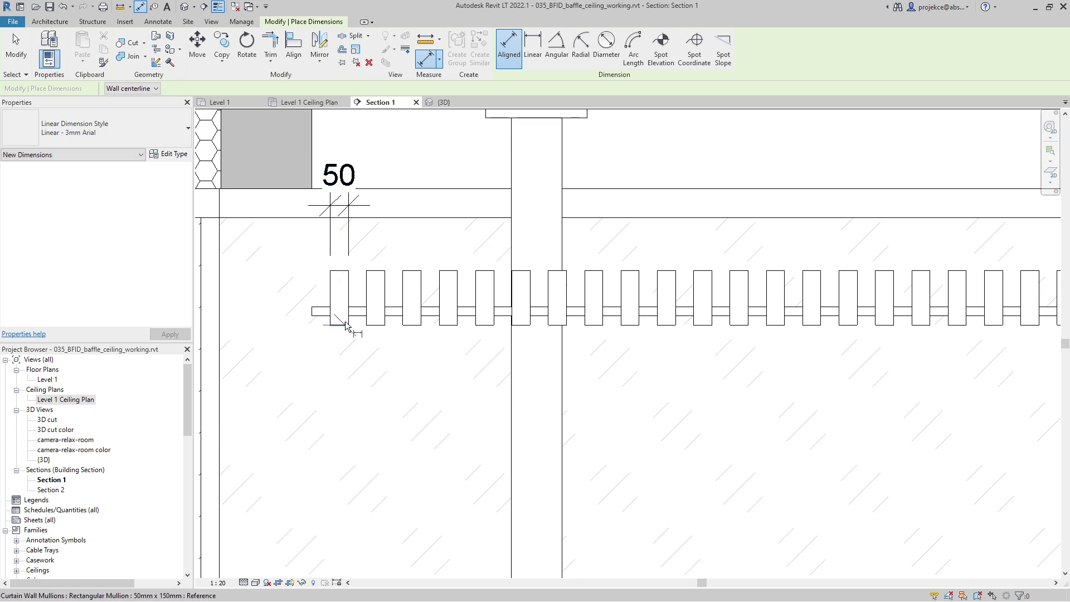
click(341, 271)
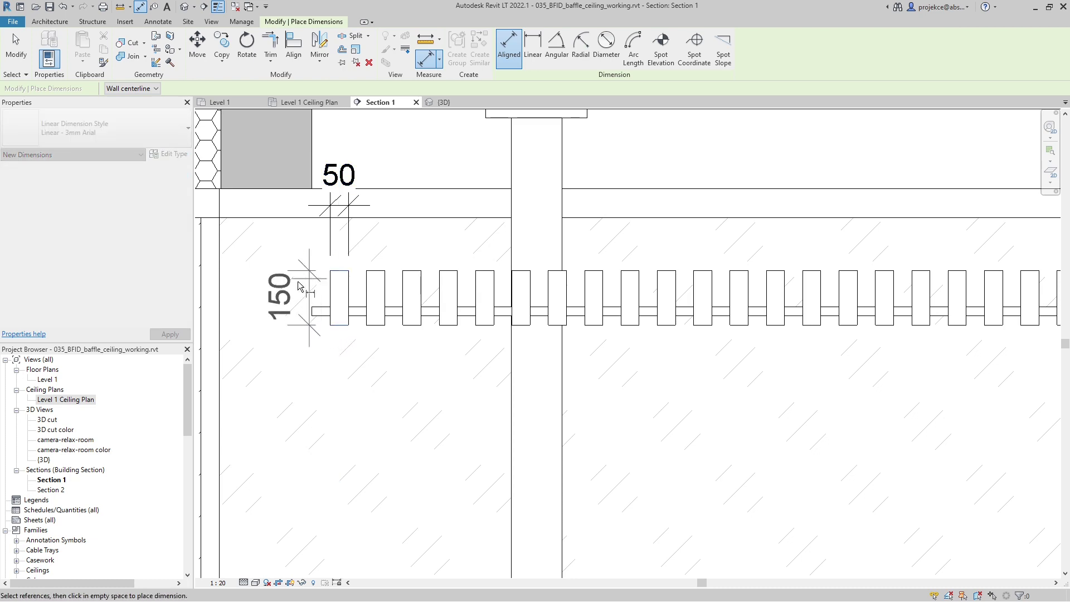
click(258, 297)
key(Escape)
key(Escape)
scroll(456, 234, down, 4)
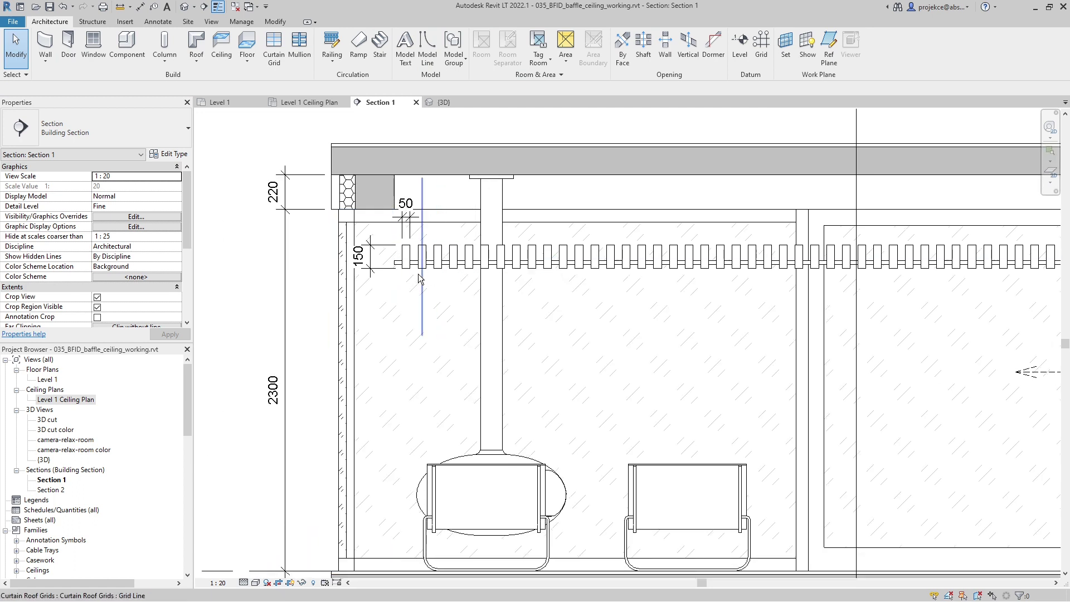
scroll(459, 262, up, 3)
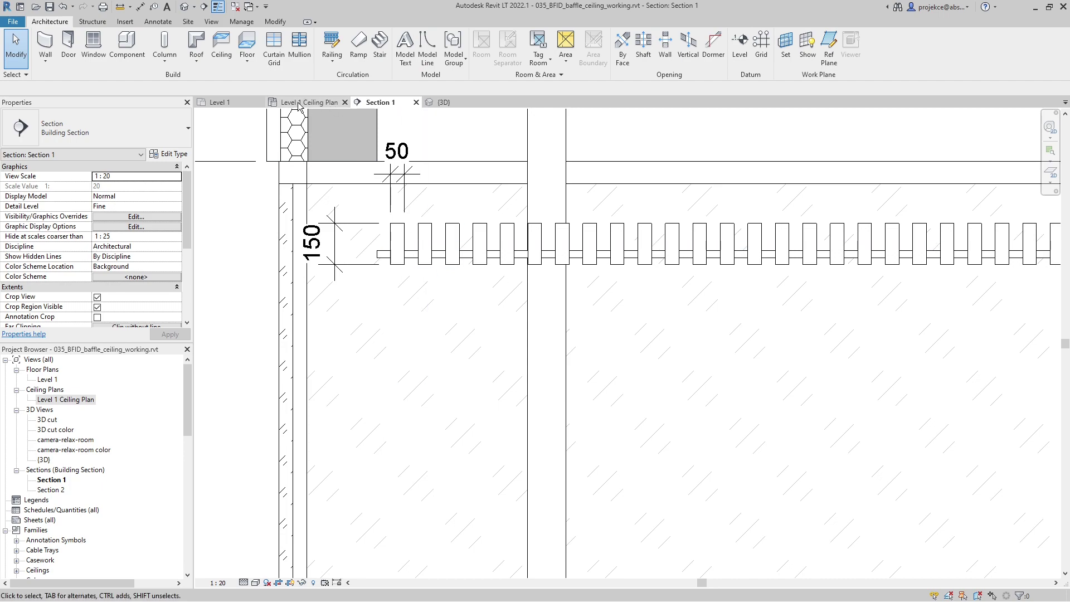
Step: Examine the baffle ends and the roof edge near the fireplace in the 3D view and return to Section 1
click(440, 103)
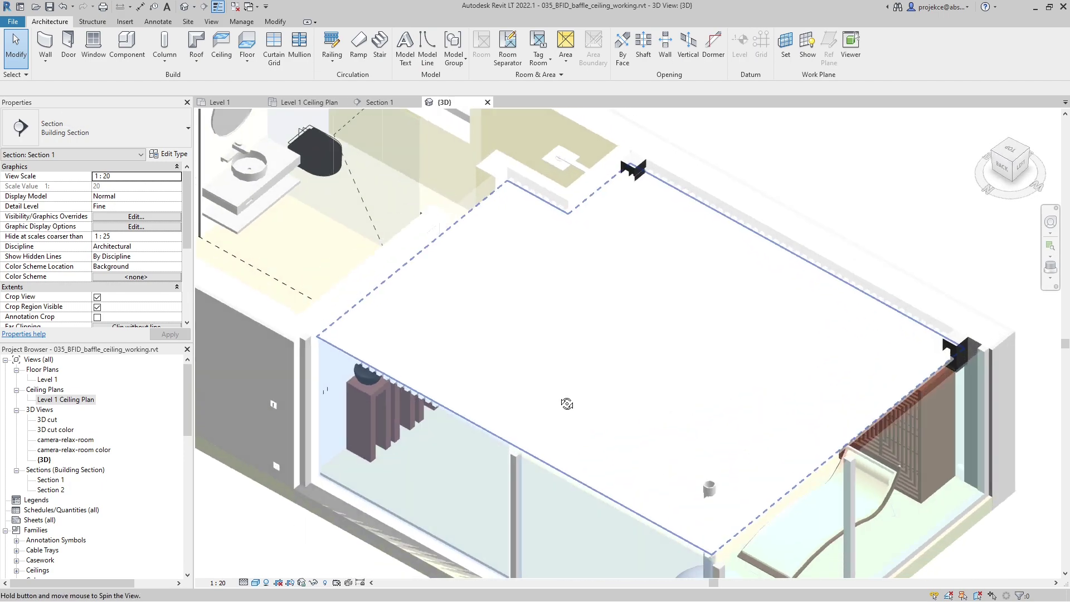
scroll(727, 446, up, 5)
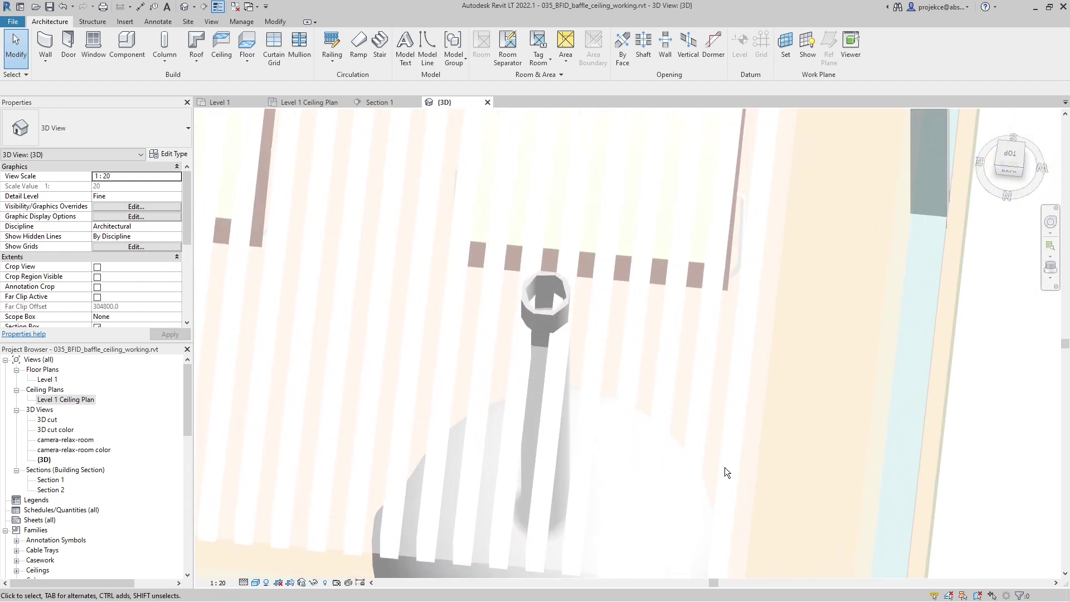
middle_drag(714, 457, 657, 367)
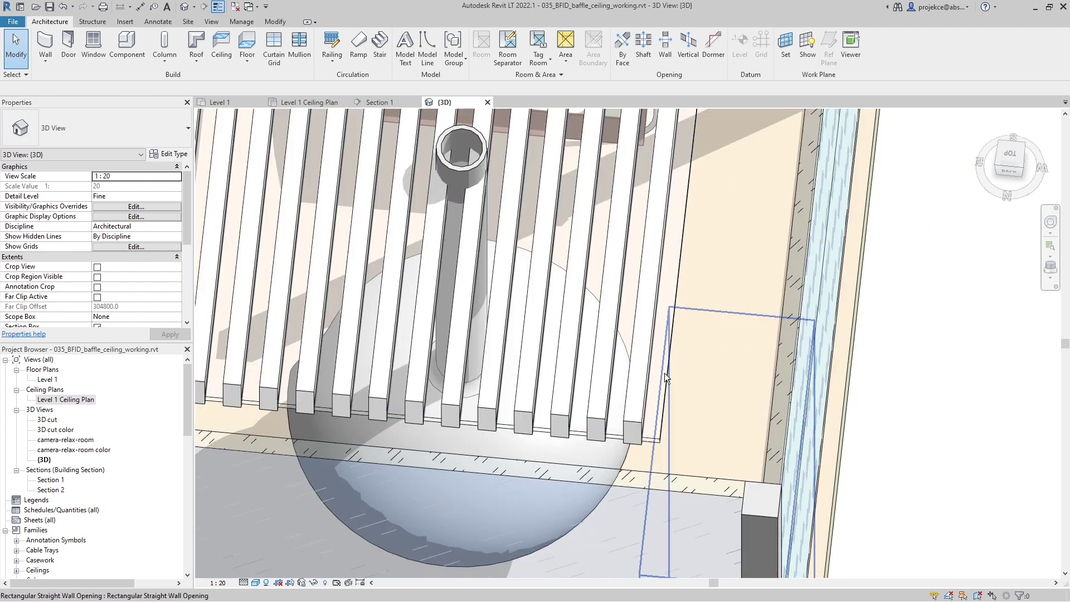
click(377, 102)
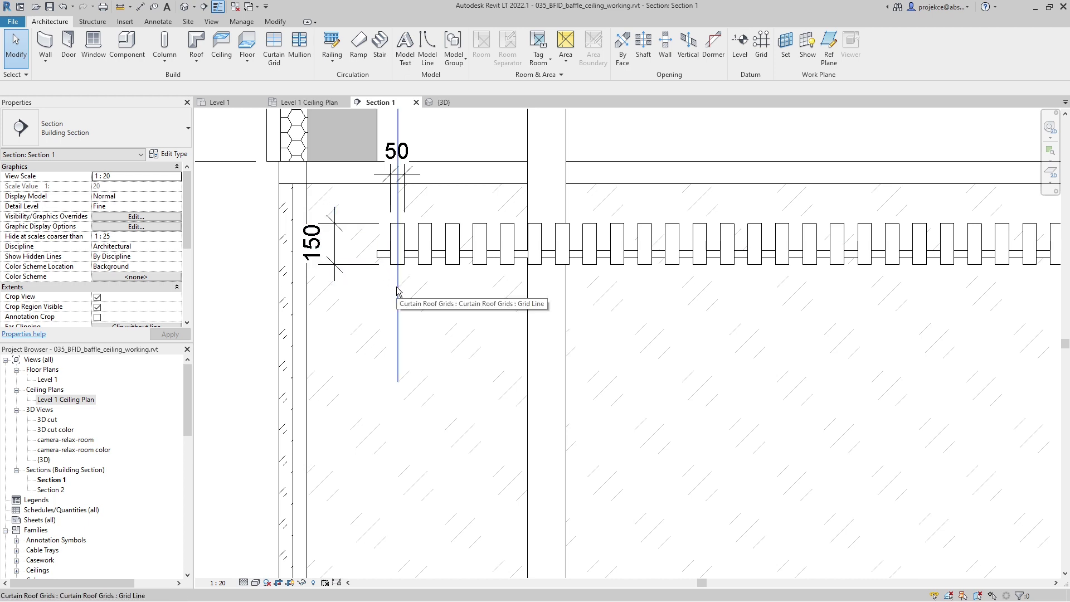
Step: Dimension the spacing between the grid lines of the first two baffles, placing the dimension below them, and end the command
key(d)
key(i)
click(398, 290)
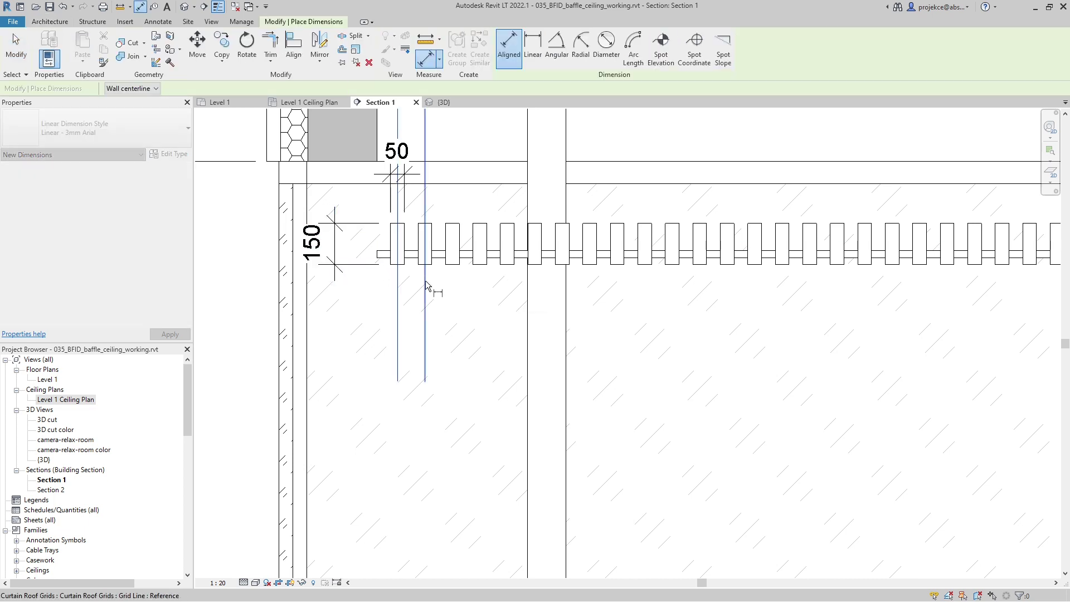
click(426, 286)
click(373, 335)
key(Escape)
key(Escape)
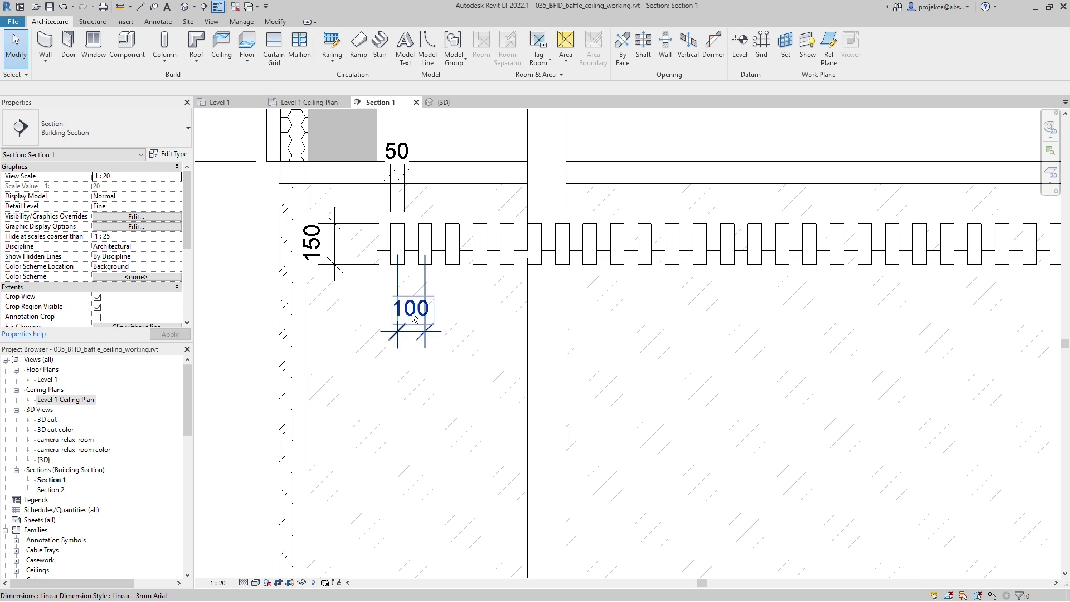
Step: Set the Curtain Panel of the baffle system roof type to Empty System Panel : Empty and accept the type changes
click(462, 249)
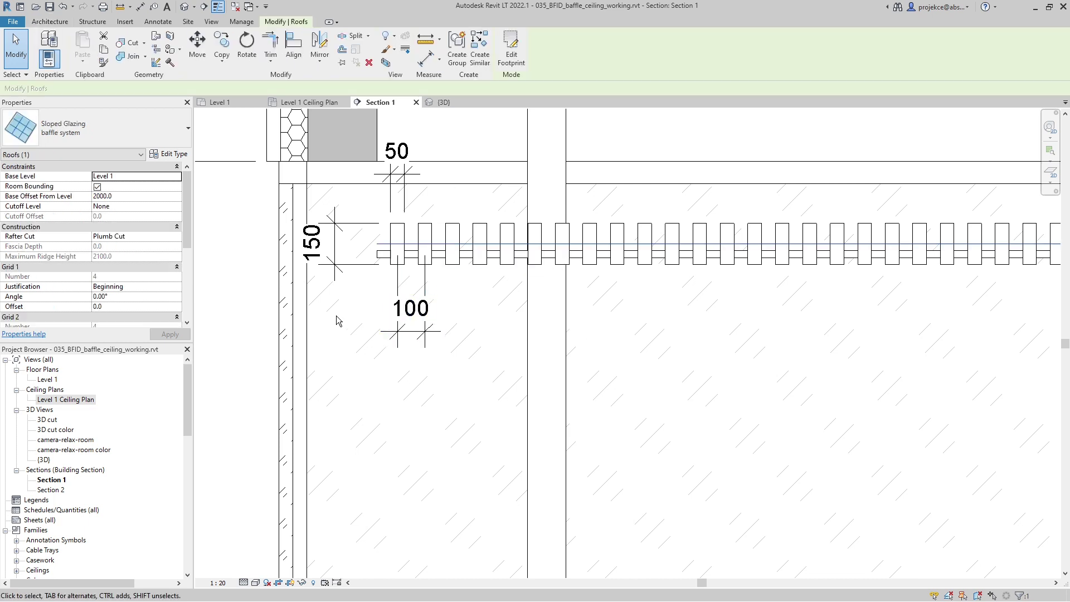
click(168, 157)
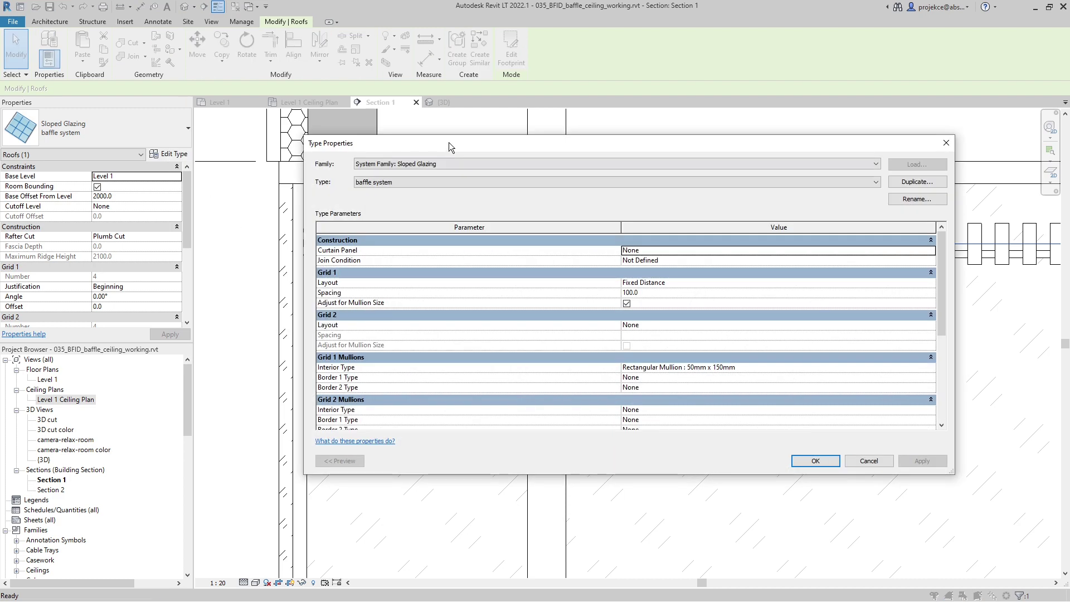
drag(449, 145, 258, 199)
drag(482, 196, 620, 133)
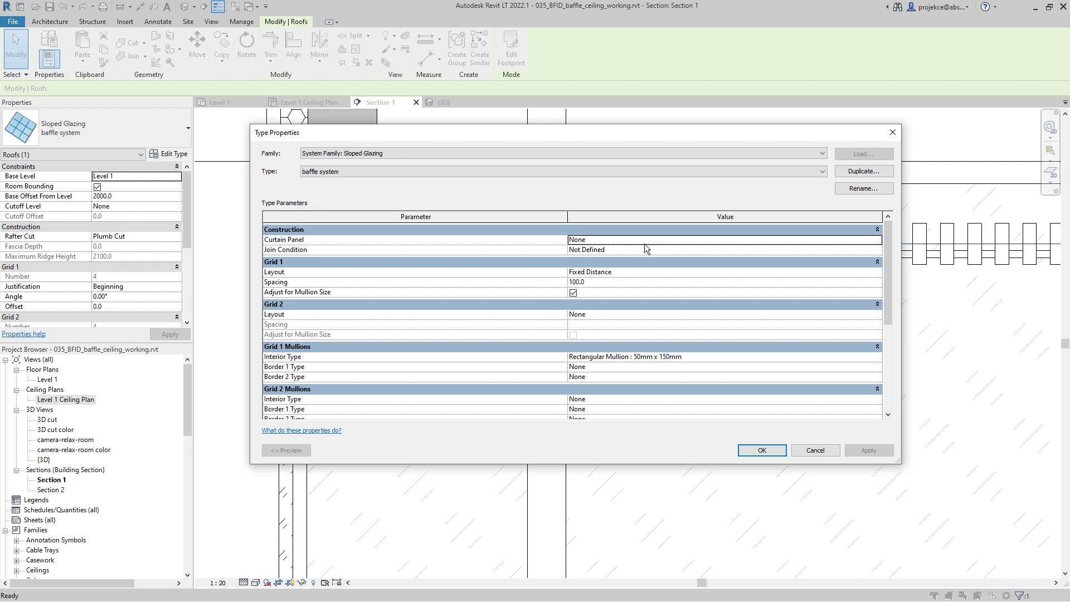
click(876, 243)
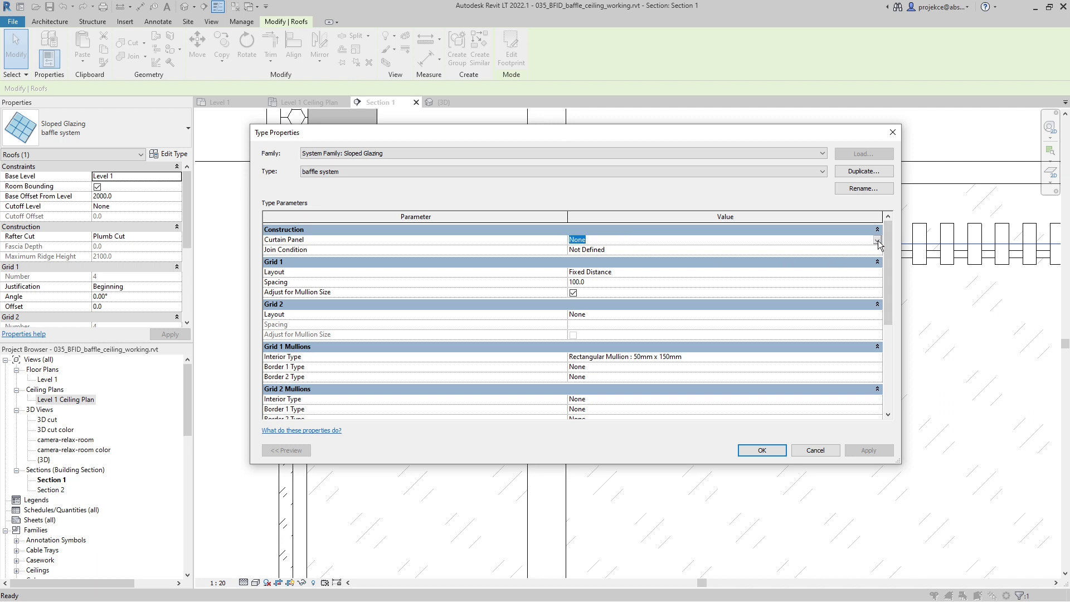
click(879, 243)
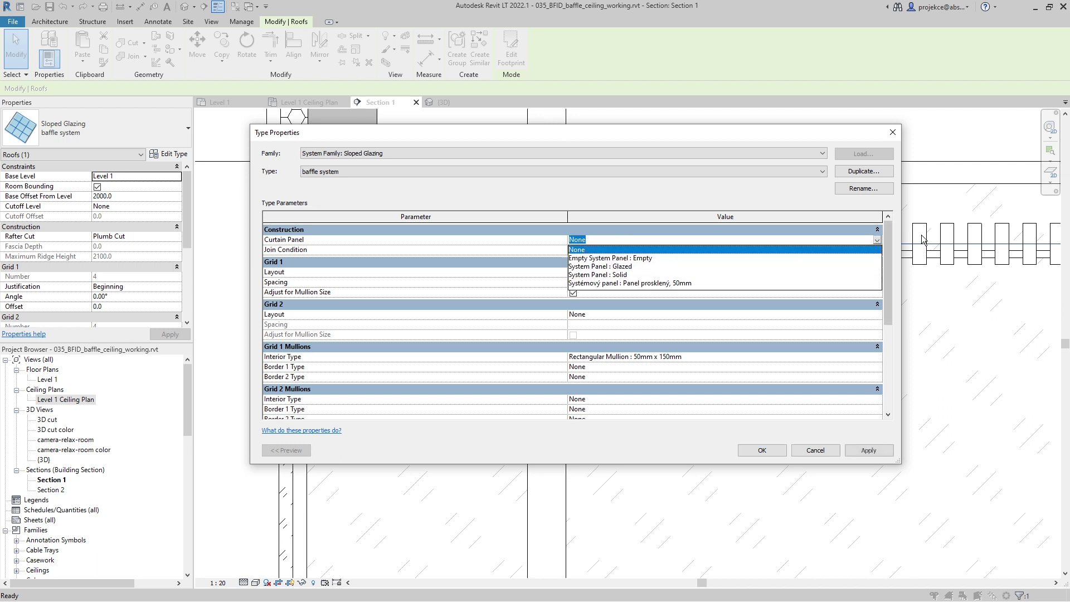
click(592, 260)
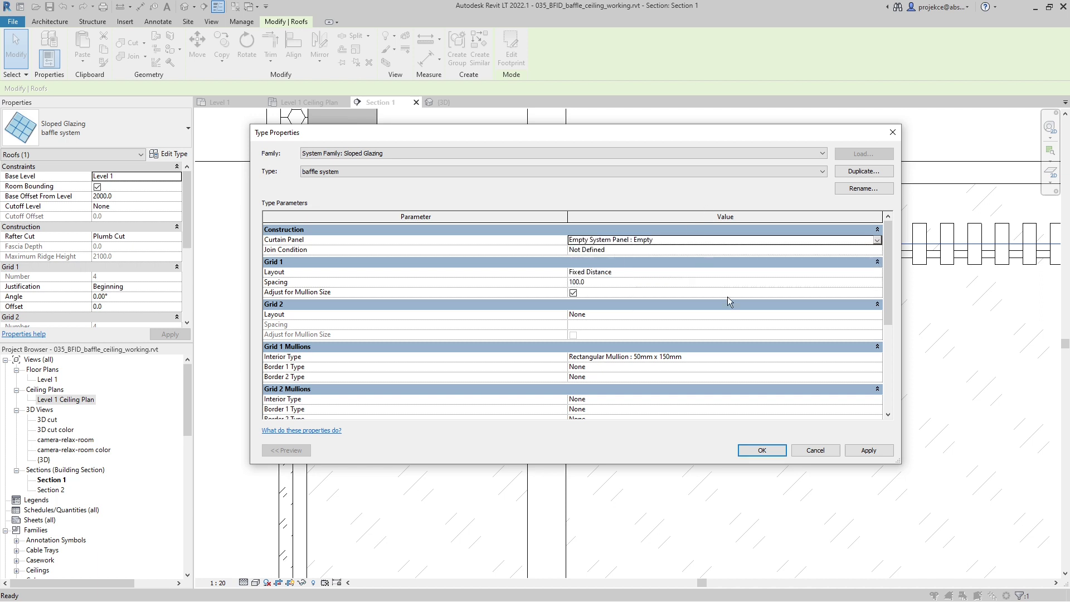
click(871, 453)
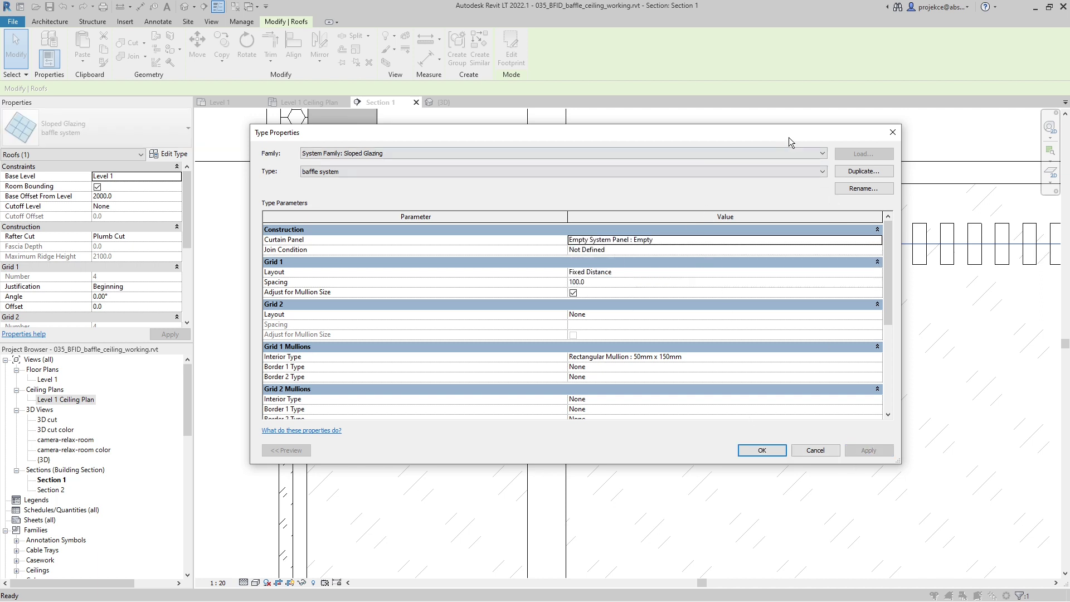
drag(614, 132, 338, 149)
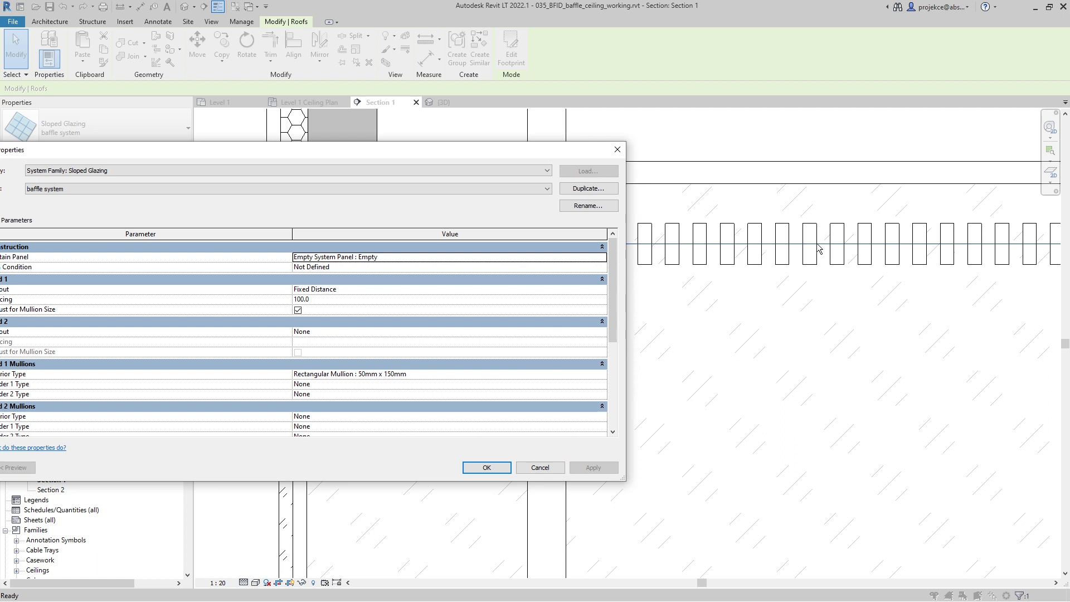
drag(471, 150, 774, 97)
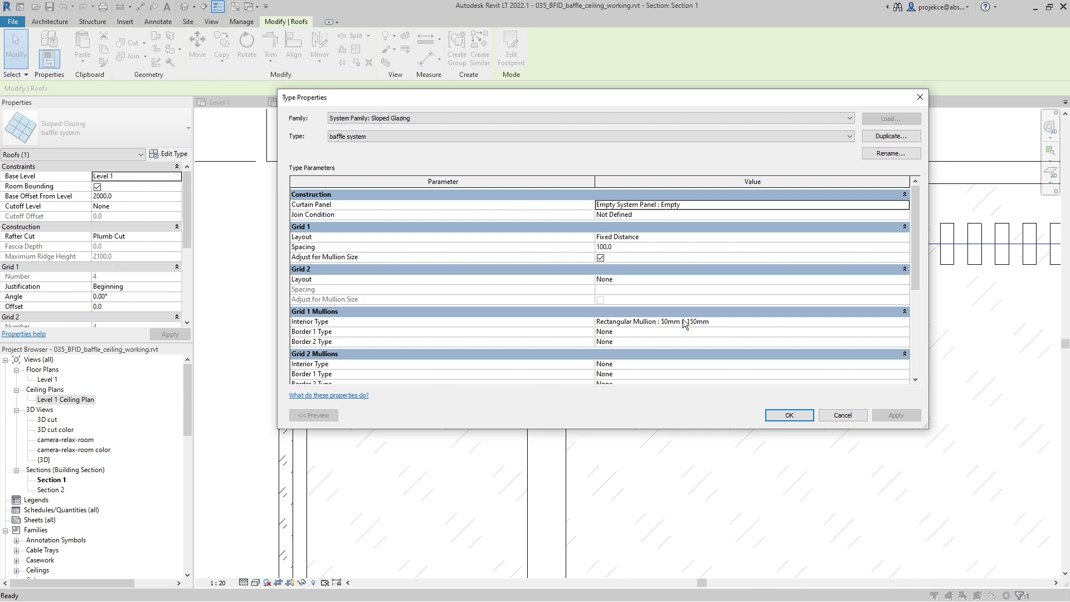
click(795, 418)
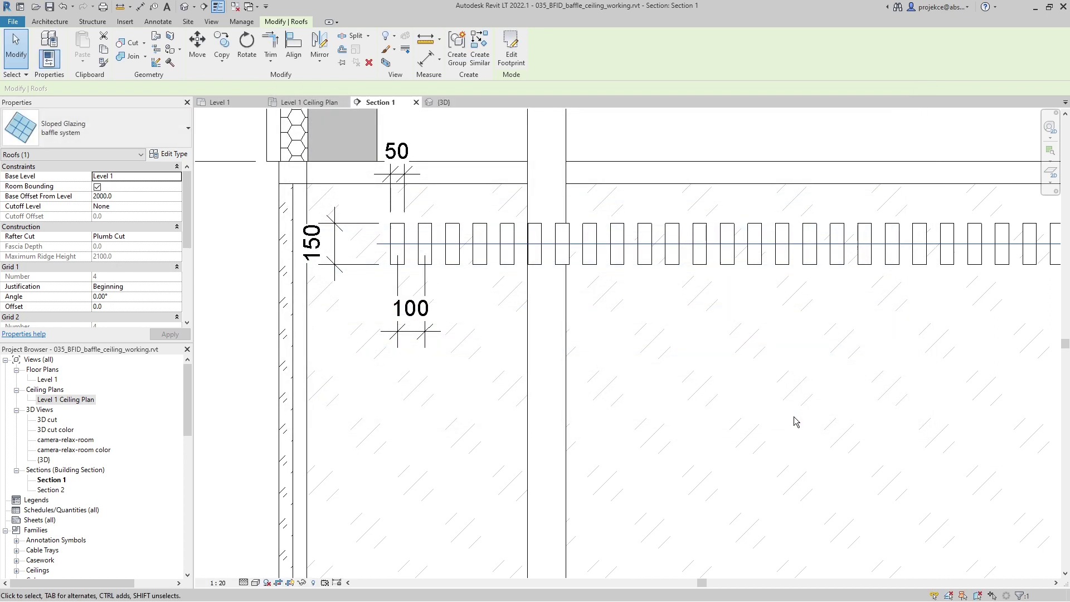
Step: Locate the baffles' mullion type in the project's families, duplicate it and name the copy 40mm x 100mm
click(480, 261)
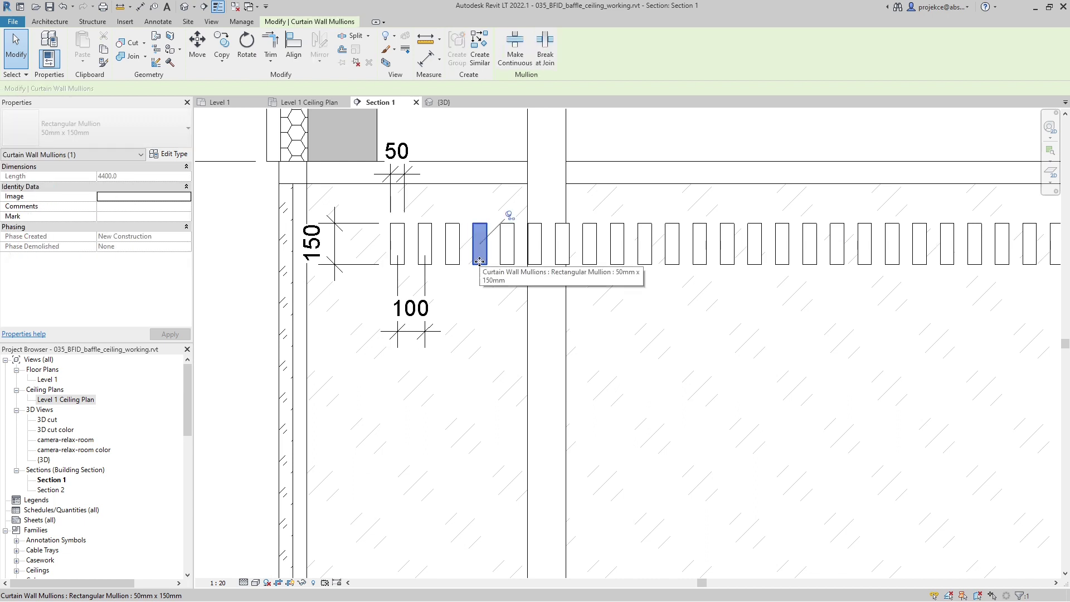
right_click(480, 261)
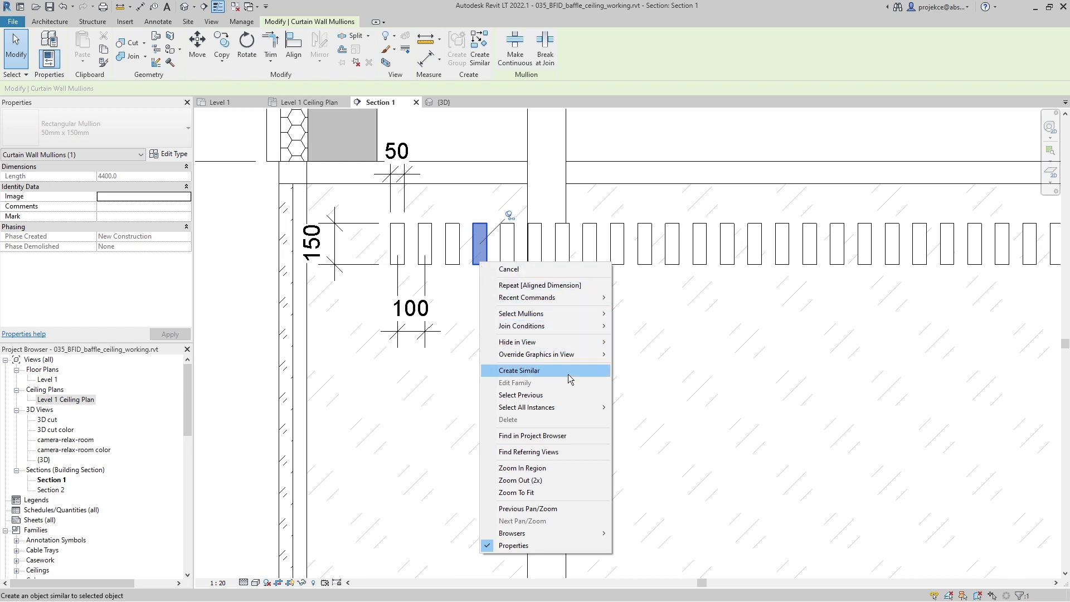
click(551, 435)
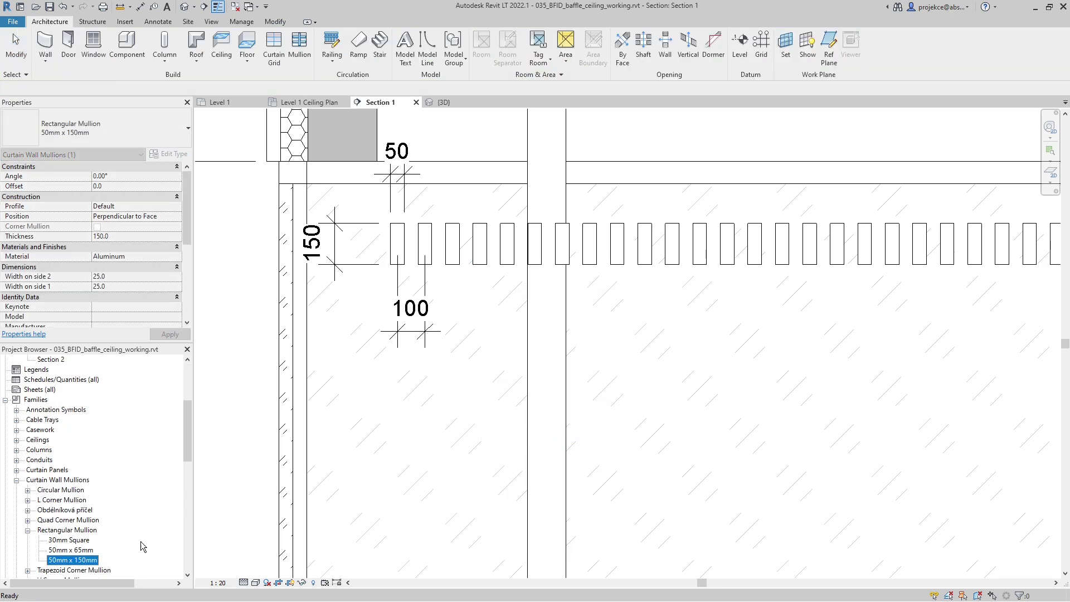
right_click(61, 565)
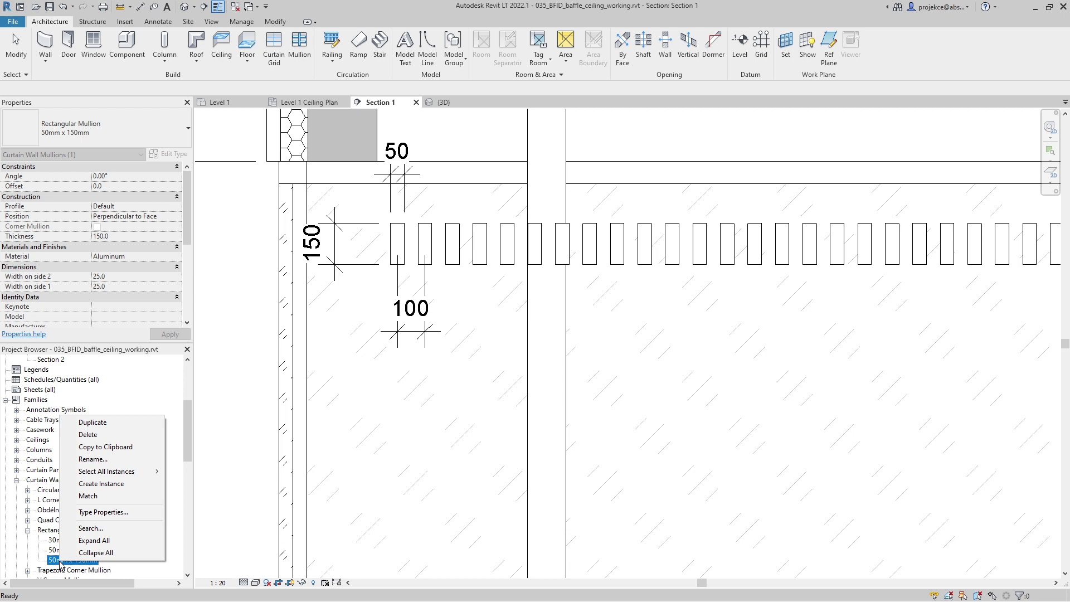
click(96, 423)
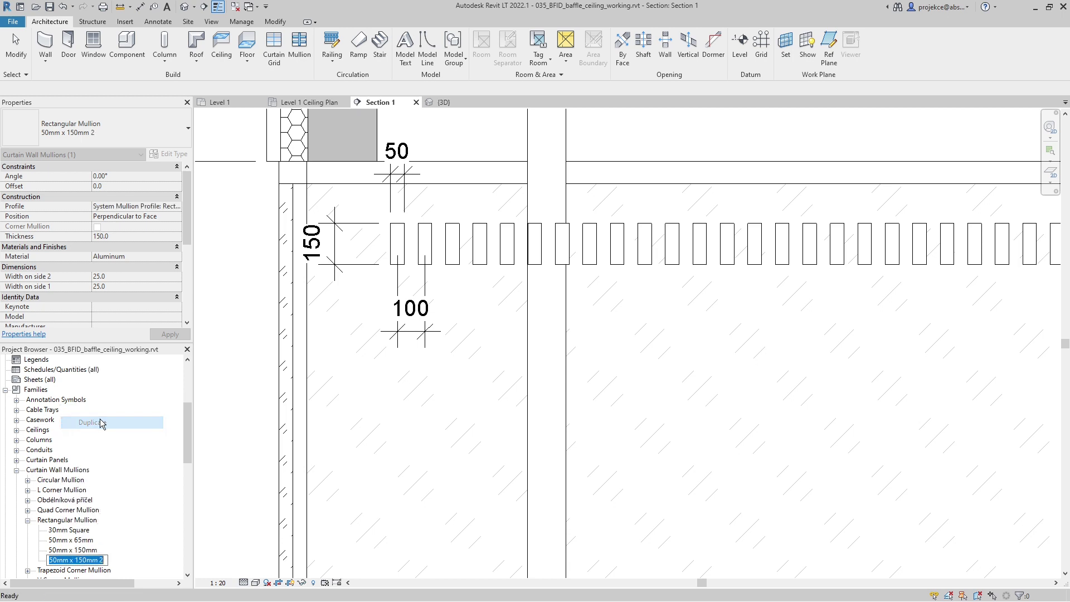
key(Home)
key(Delete)
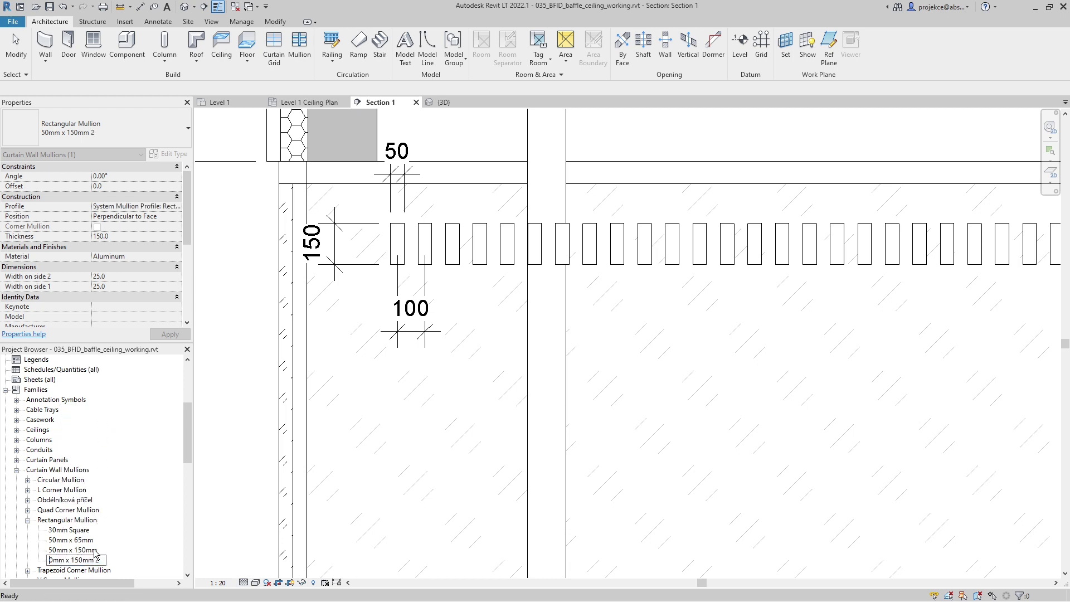
text(4)
key(Delete)
text(0)
key(Return)
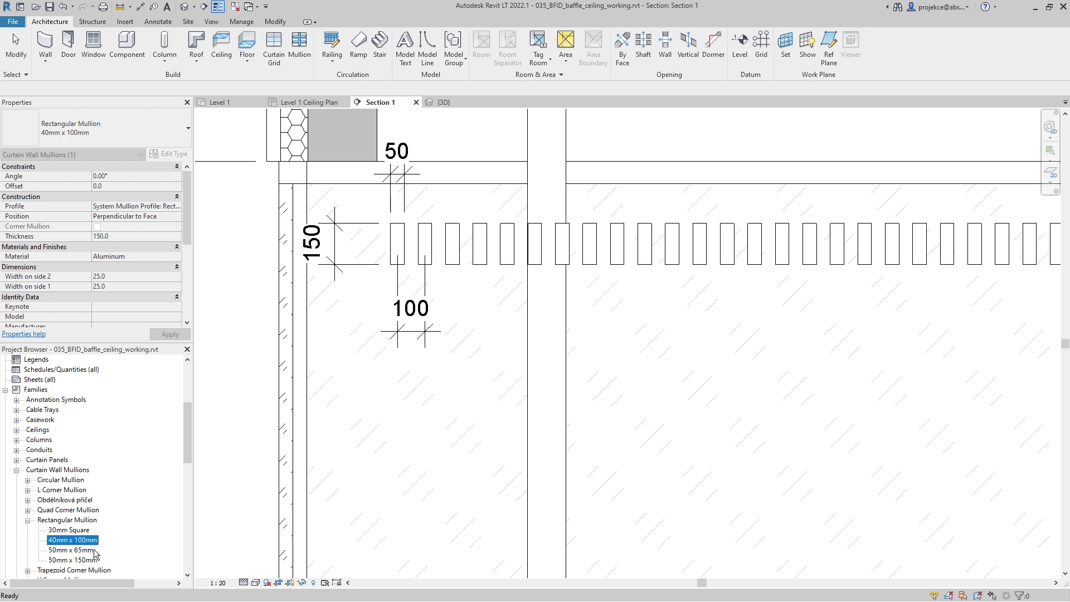
Step: Set the 40mm x 100mm mullion type's thickness to 100 and its width to 20 on both sides
right_click(66, 542)
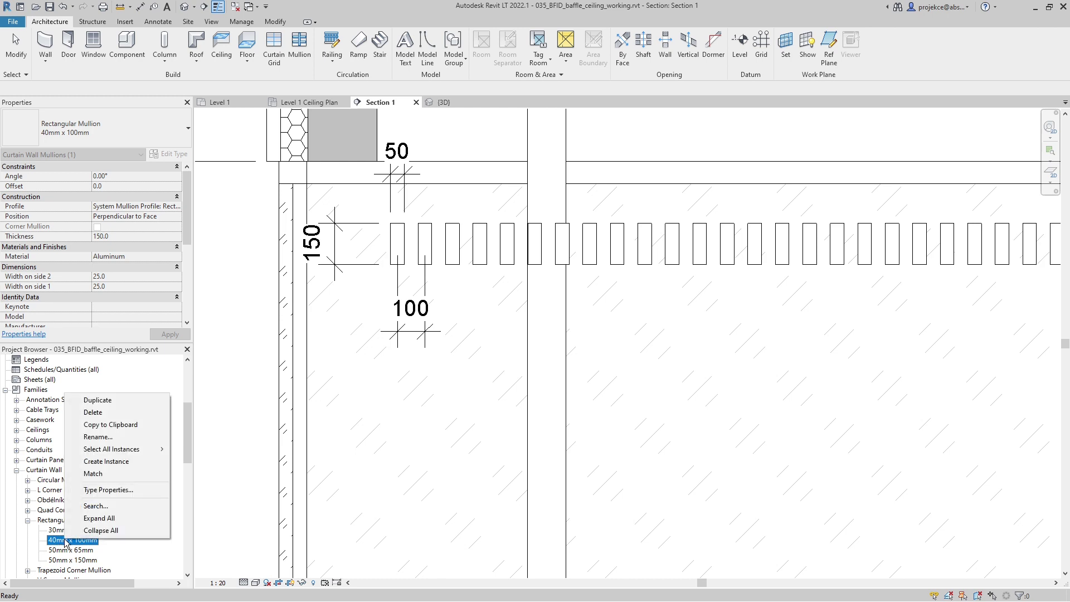
click(110, 492)
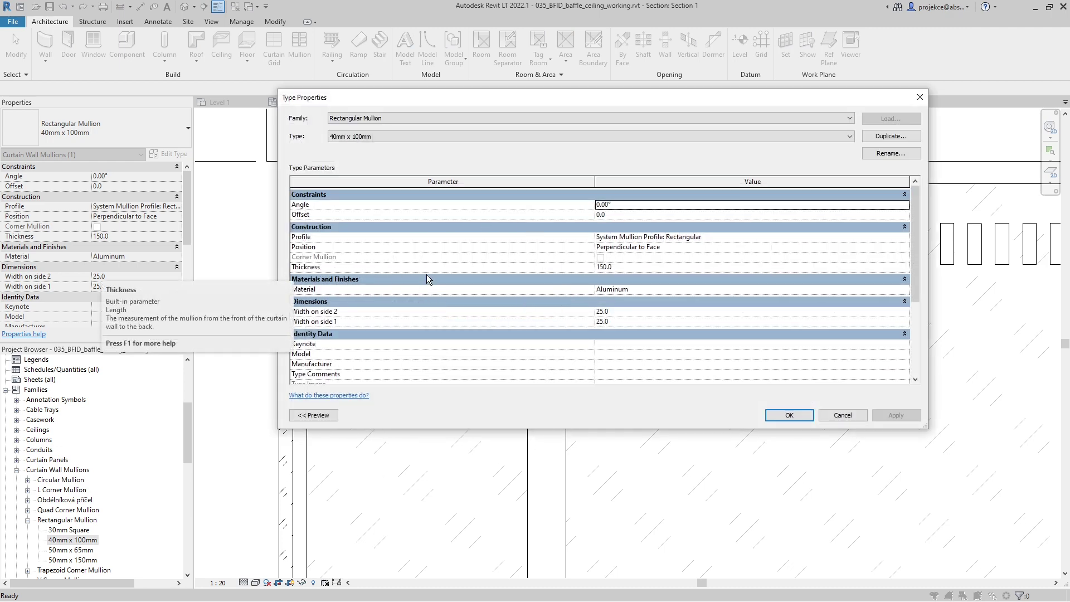
click(641, 267)
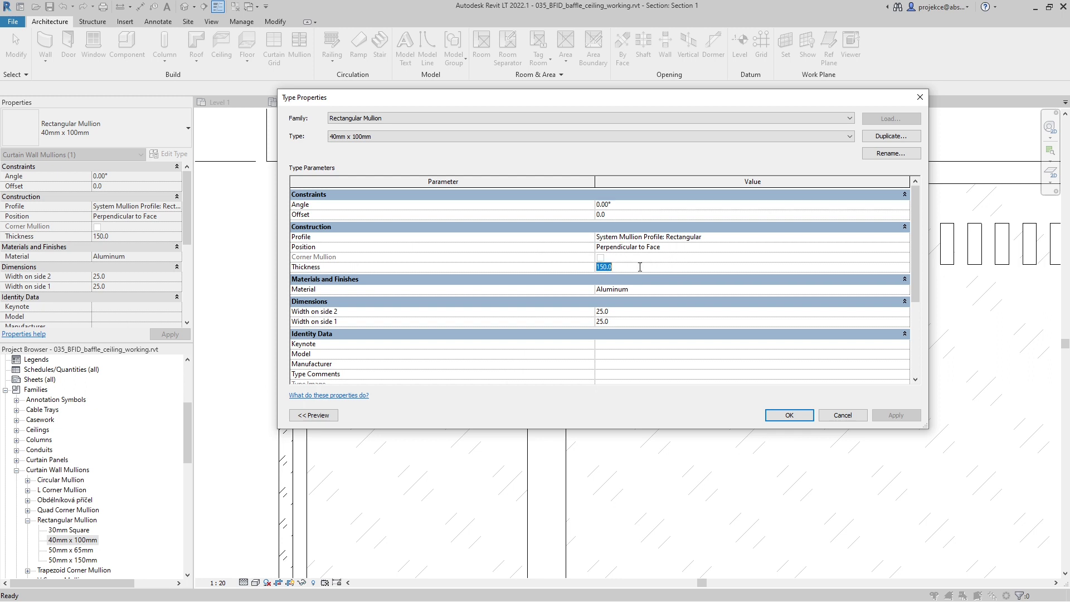
text(100.0)
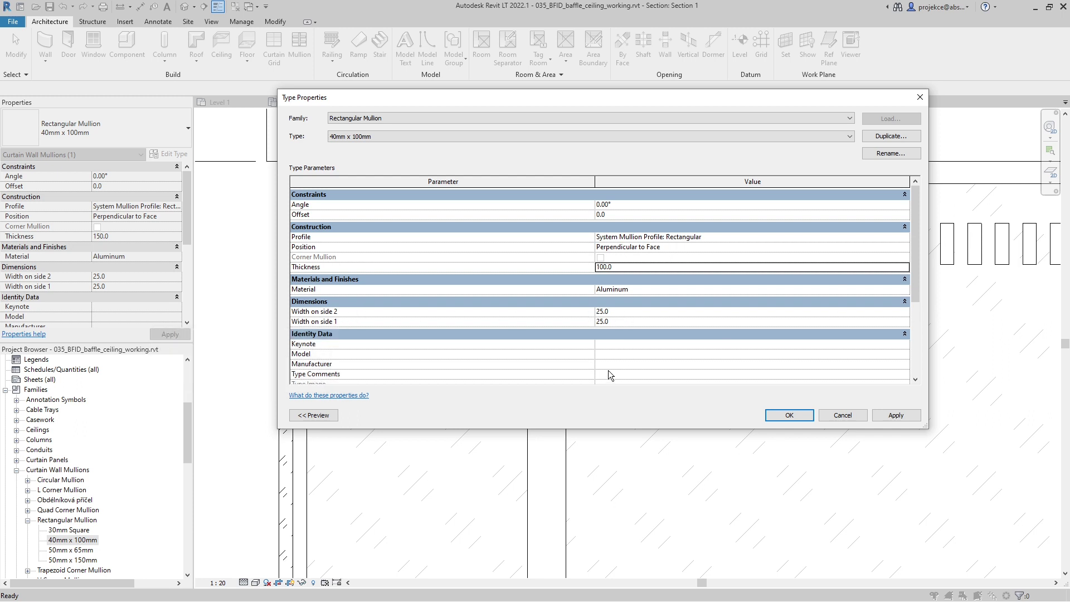
click(640, 310)
text(20)
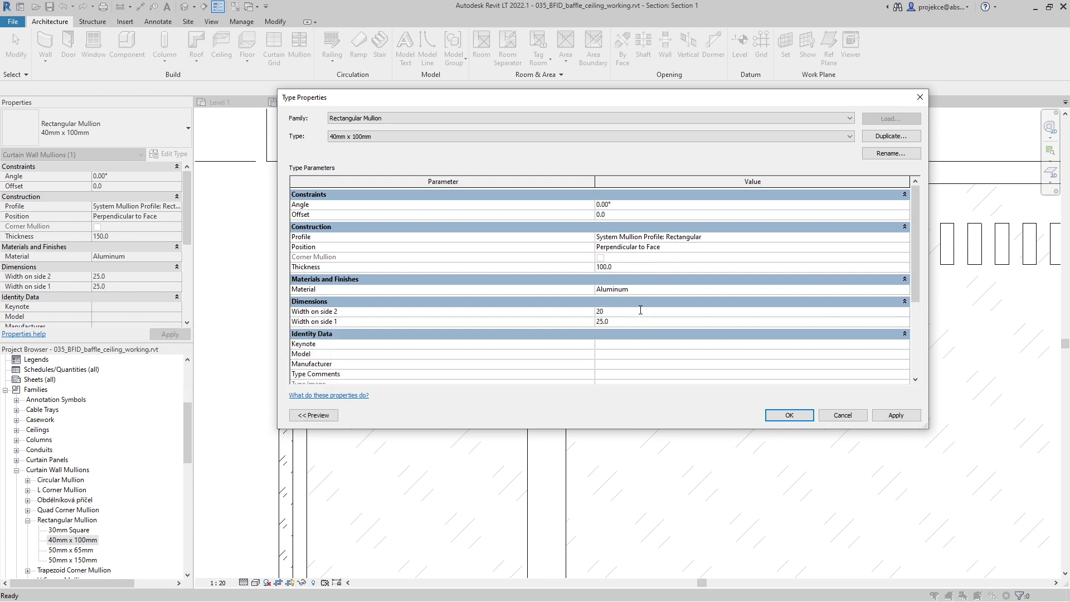
click(617, 323)
text(20)
key(Return)
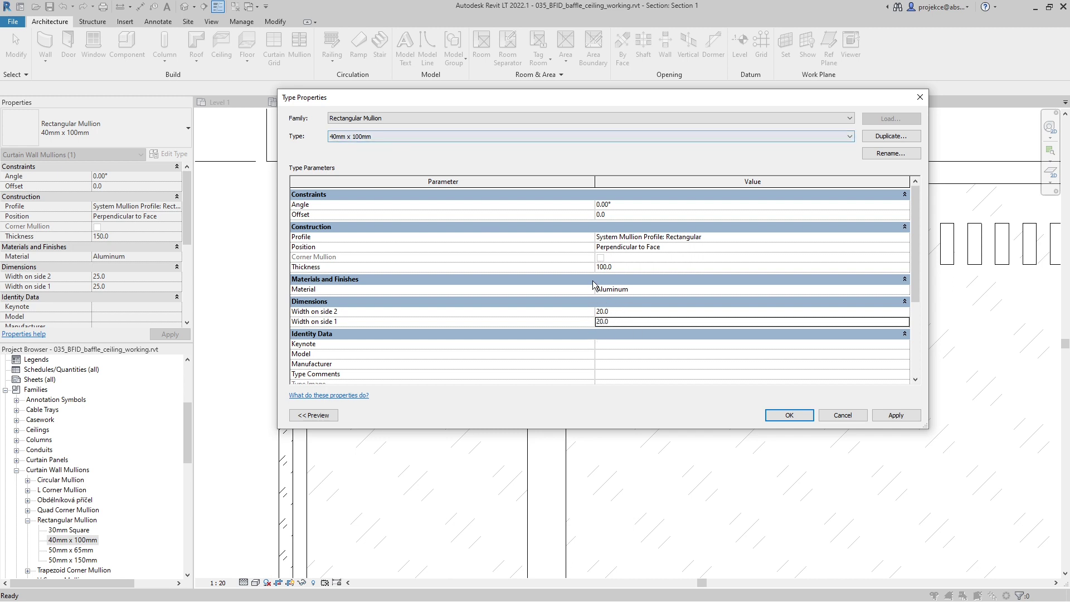
click(790, 416)
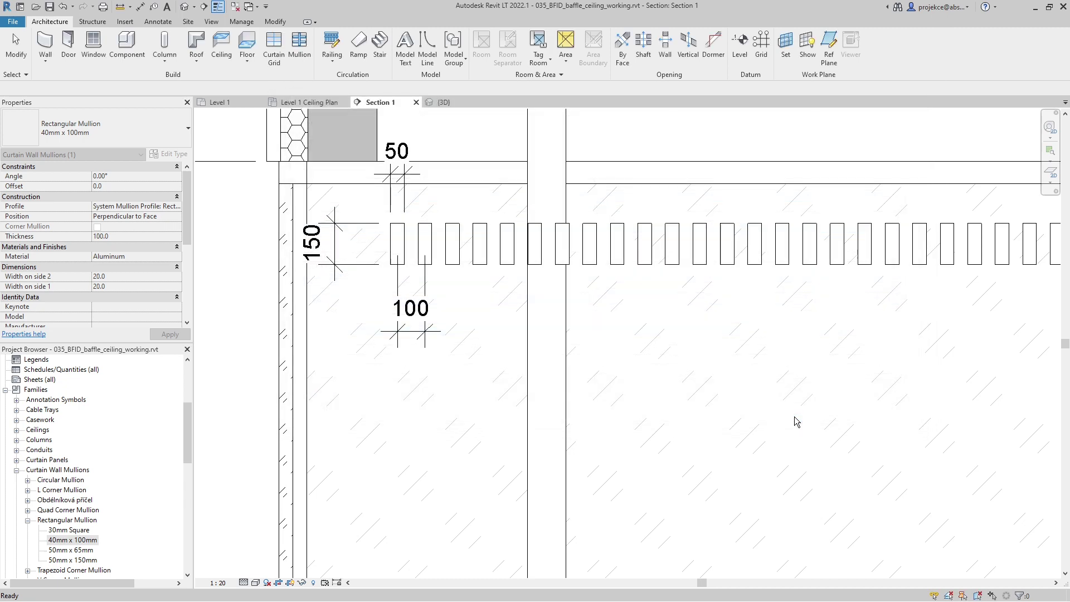
Step: Change the baffle system's Grid 1 interior mullion type to Rectangular Mullion : 40mm x 100mm, accept it and clear the selection
key(Escape)
click(466, 244)
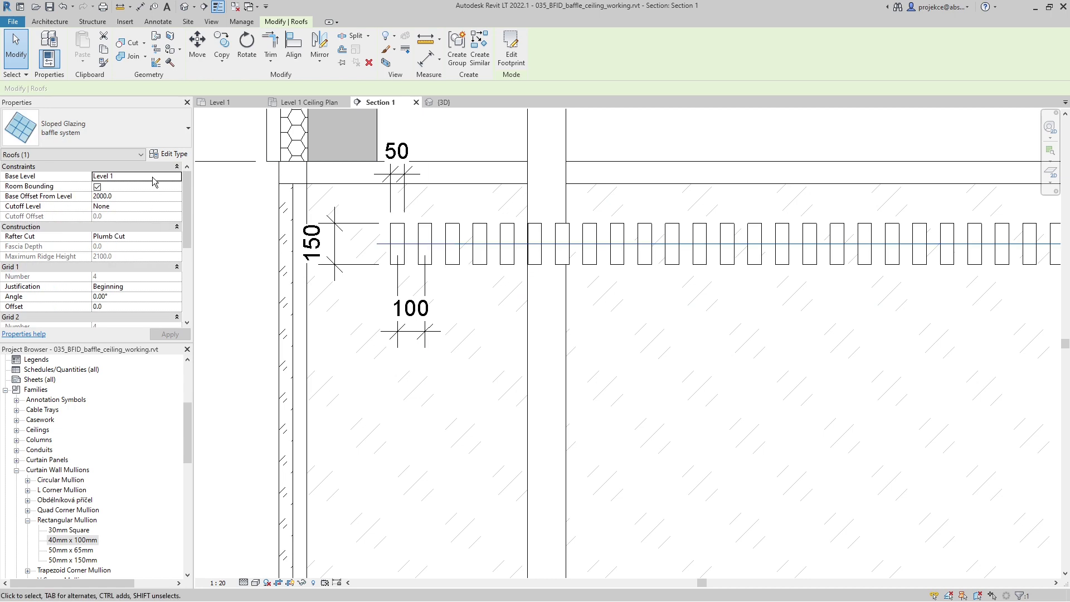
click(169, 154)
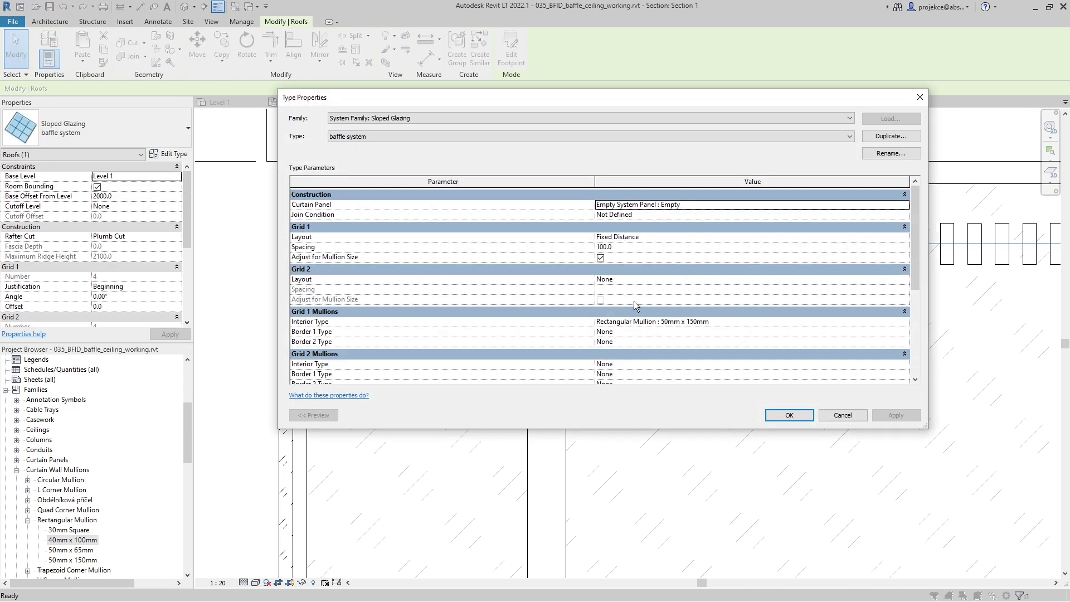
scroll(634, 306, down, 1)
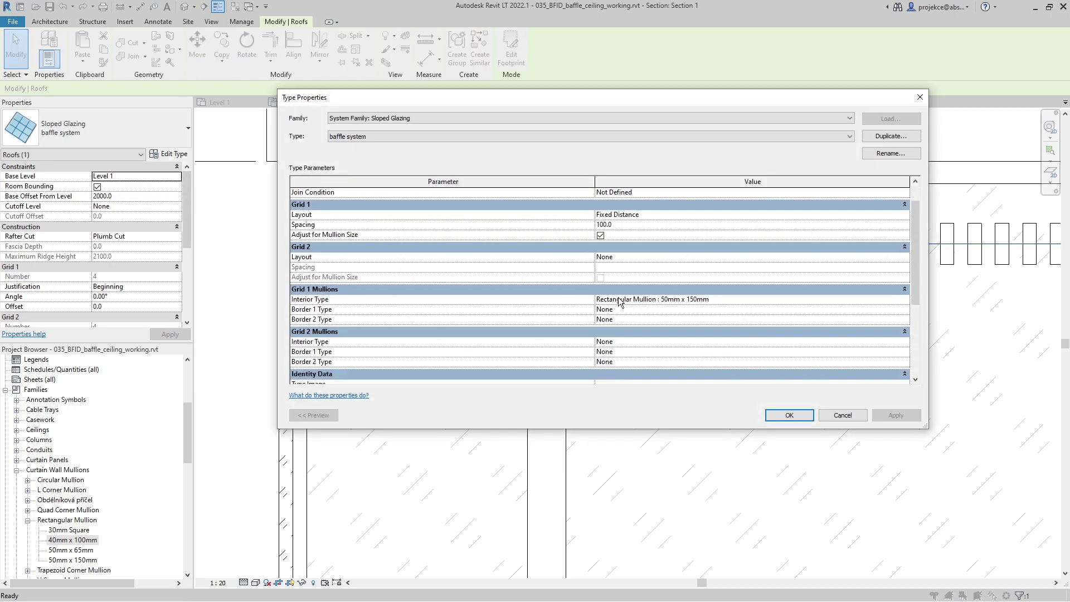
click(897, 303)
click(904, 299)
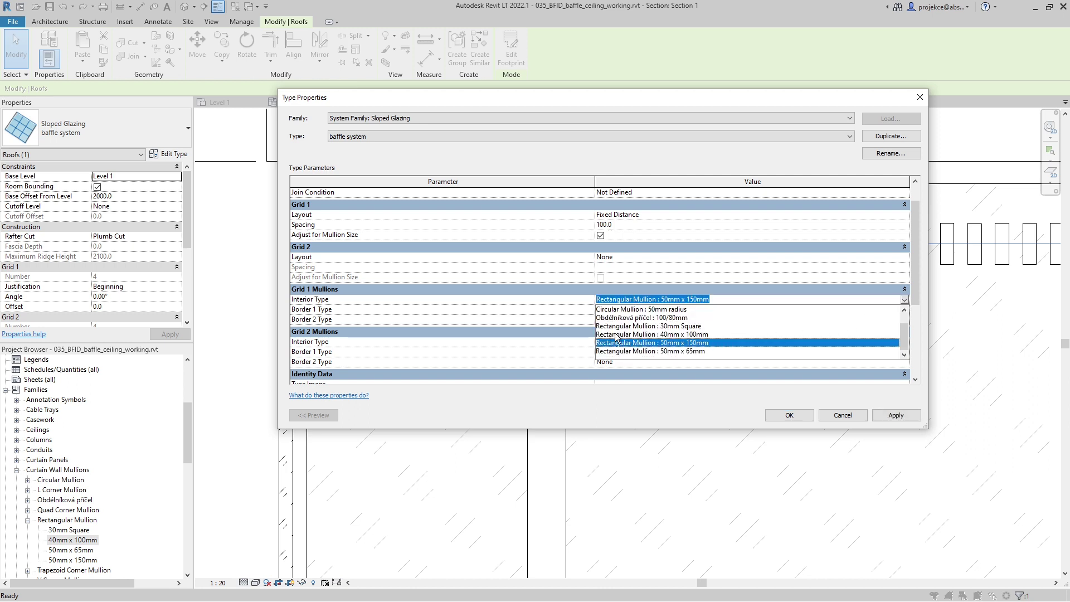
click(679, 335)
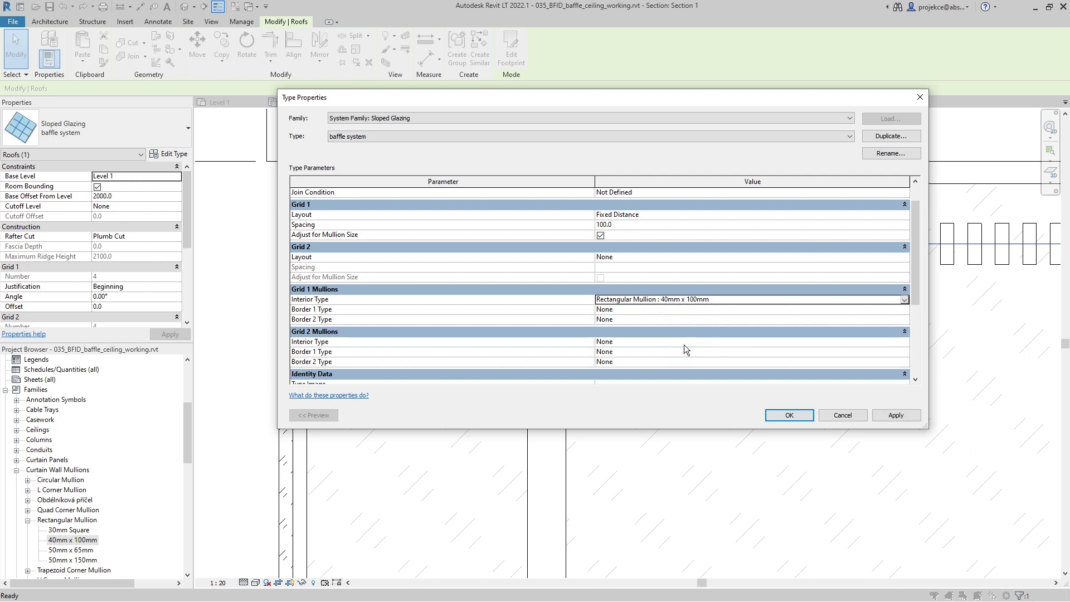
click(776, 415)
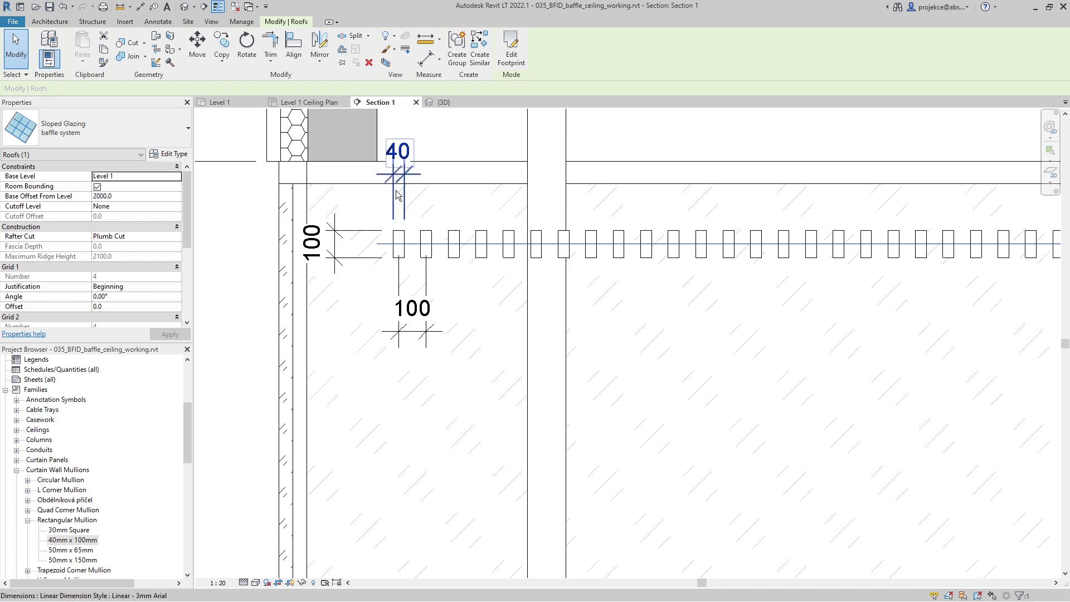
click(600, 303)
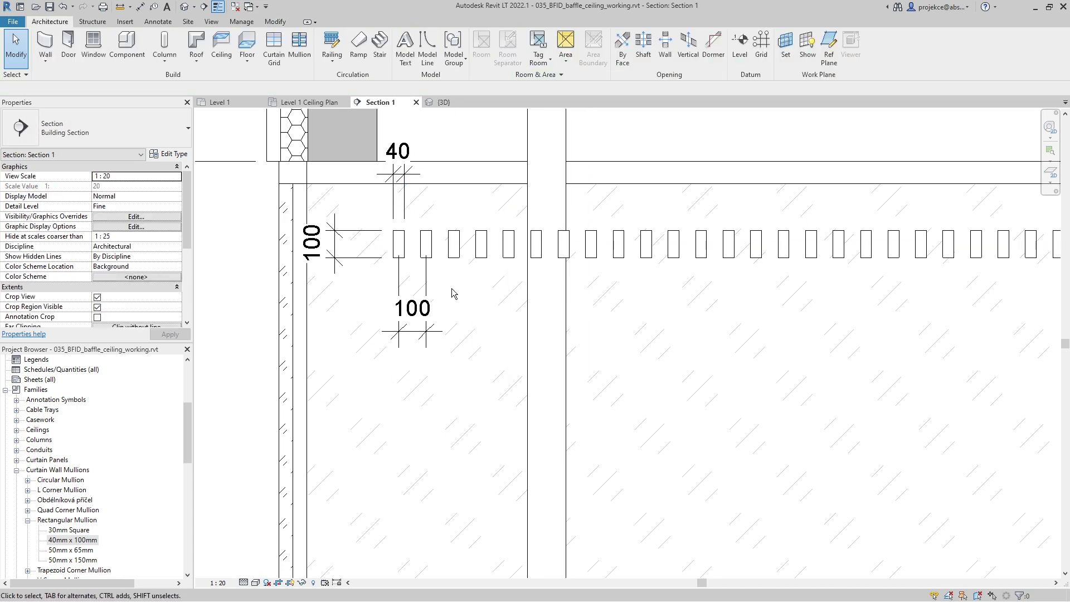
scroll(467, 285, down, 2)
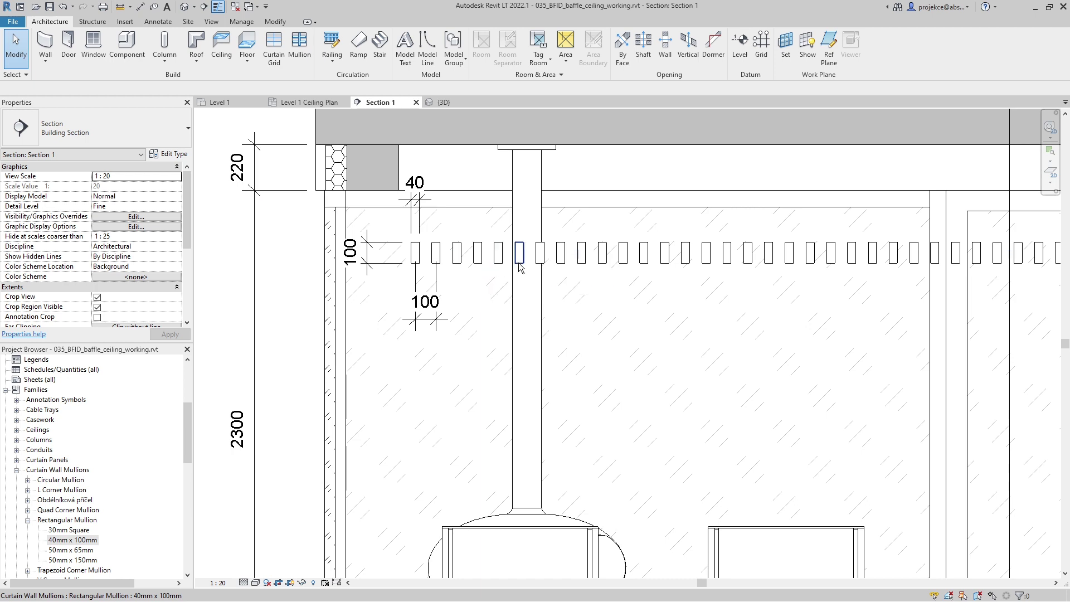
click(602, 265)
click(606, 297)
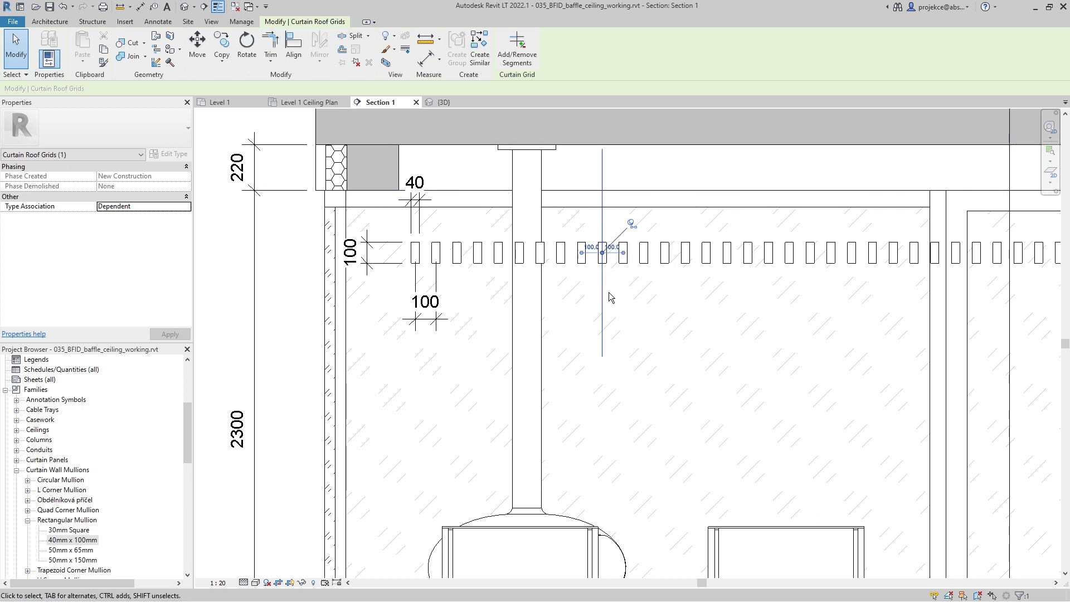
click(646, 261)
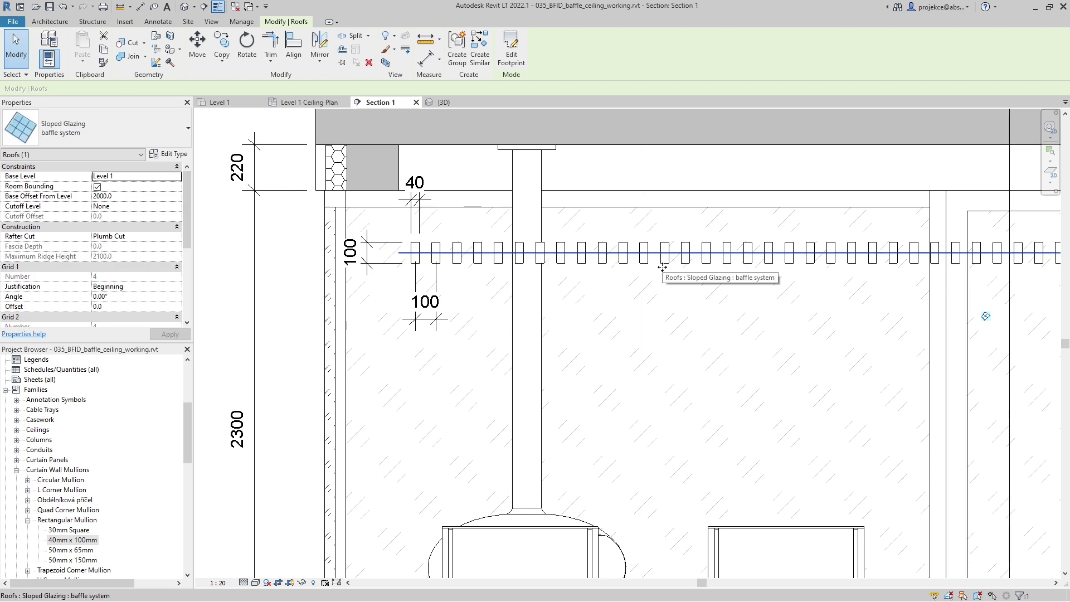
key(Escape)
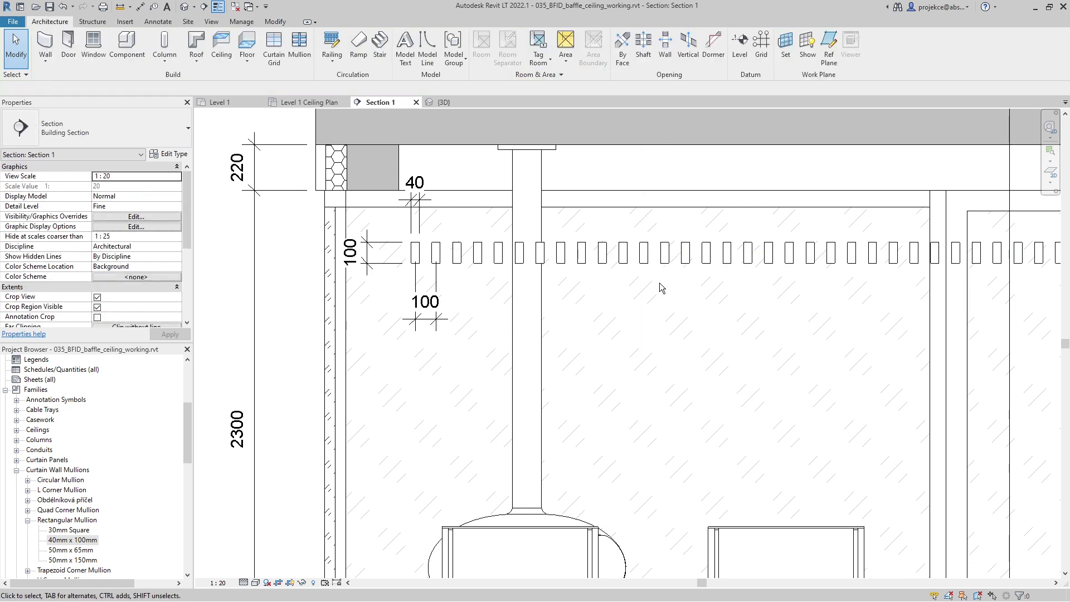
Step: Set the baffle system roof's base offset from Level 1 to 2300
click(632, 257)
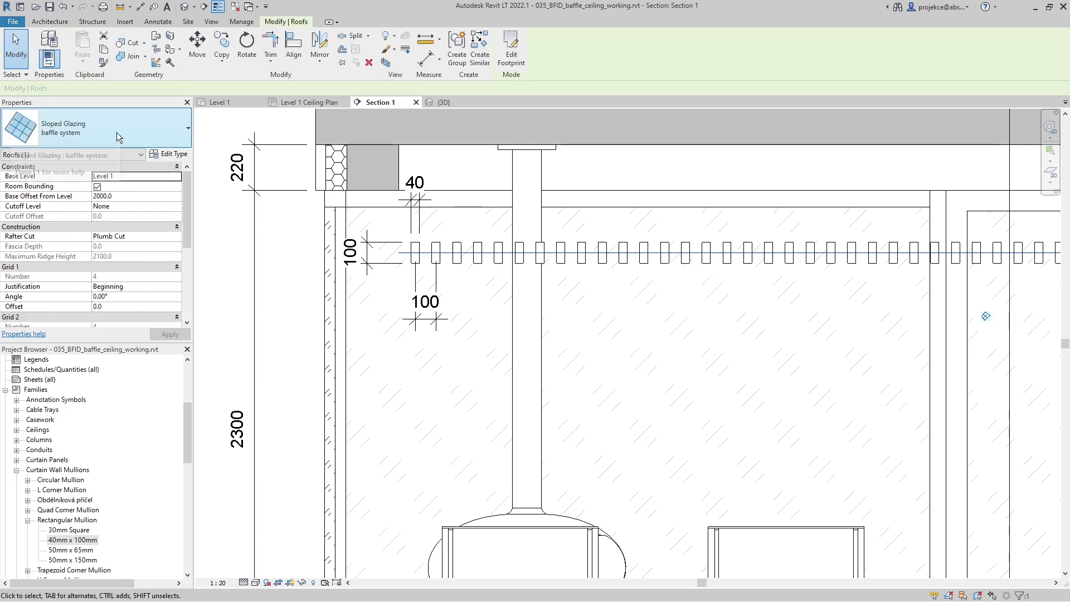
click(135, 196)
text(2300)
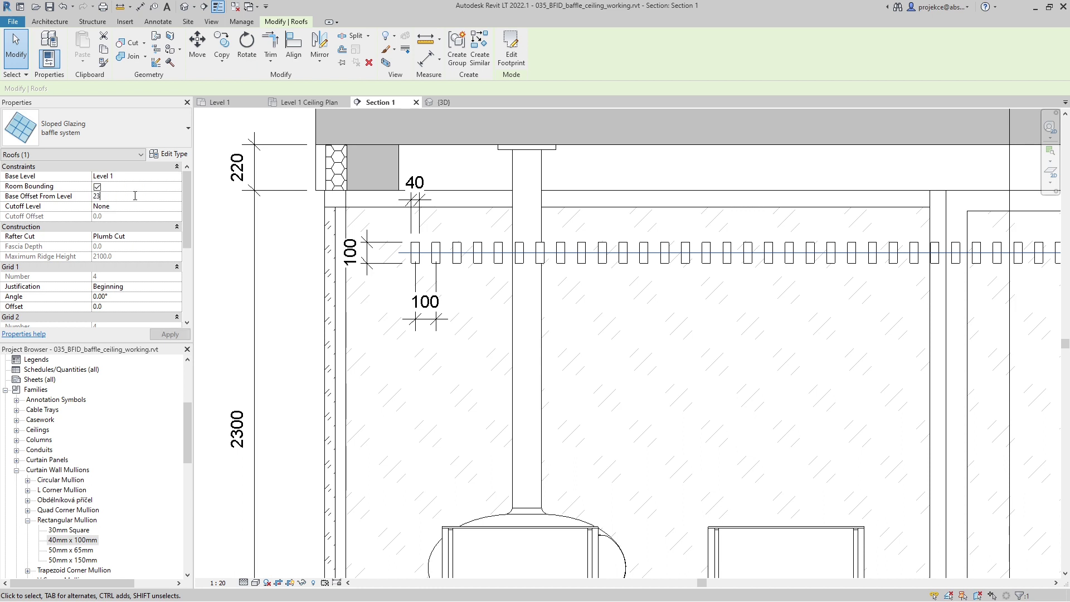
key(Return)
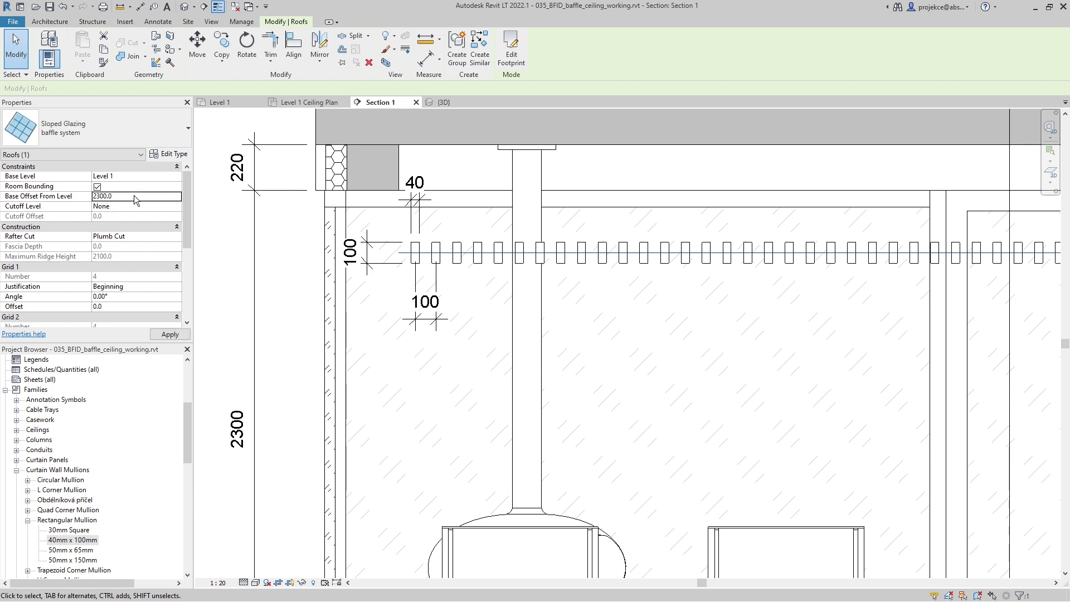
middle_drag(429, 243, 449, 268)
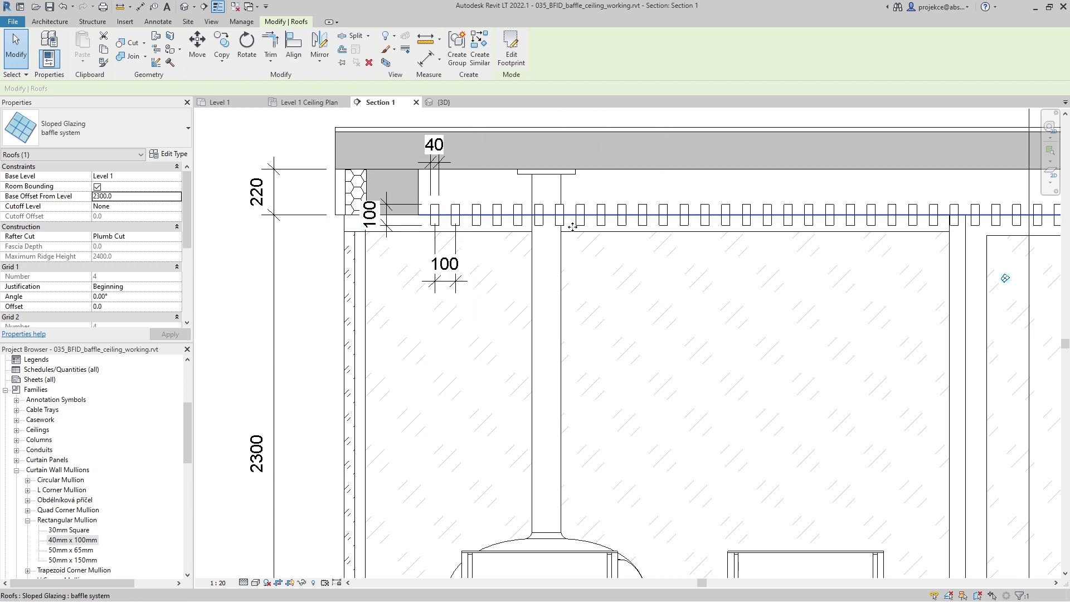
Step: Try a base offset of 2350 for the baffle system roof and return it to 2300
click(135, 194)
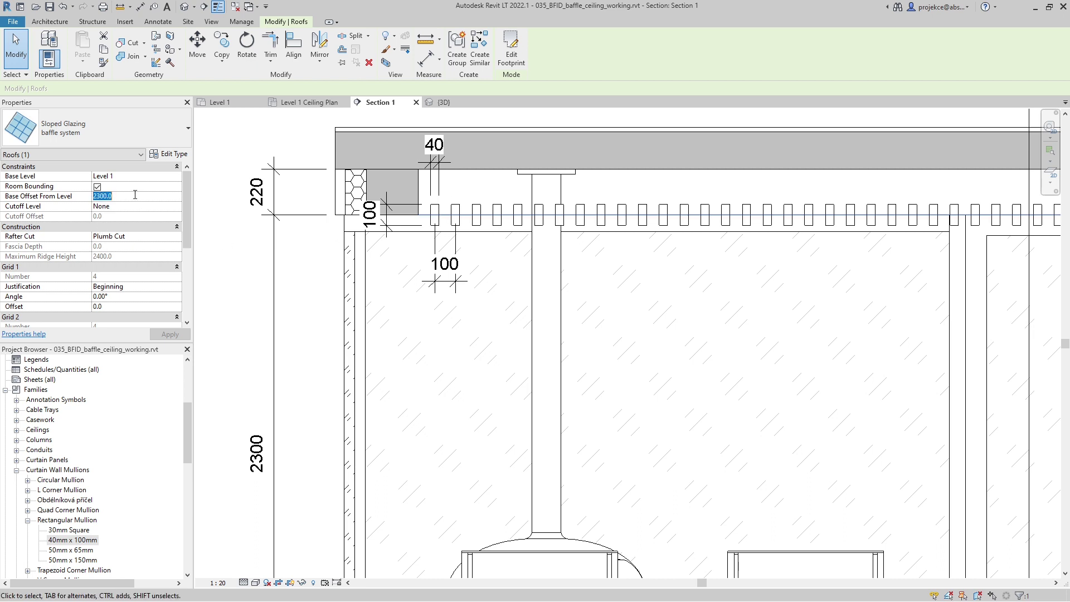
text(2350)
key(Return)
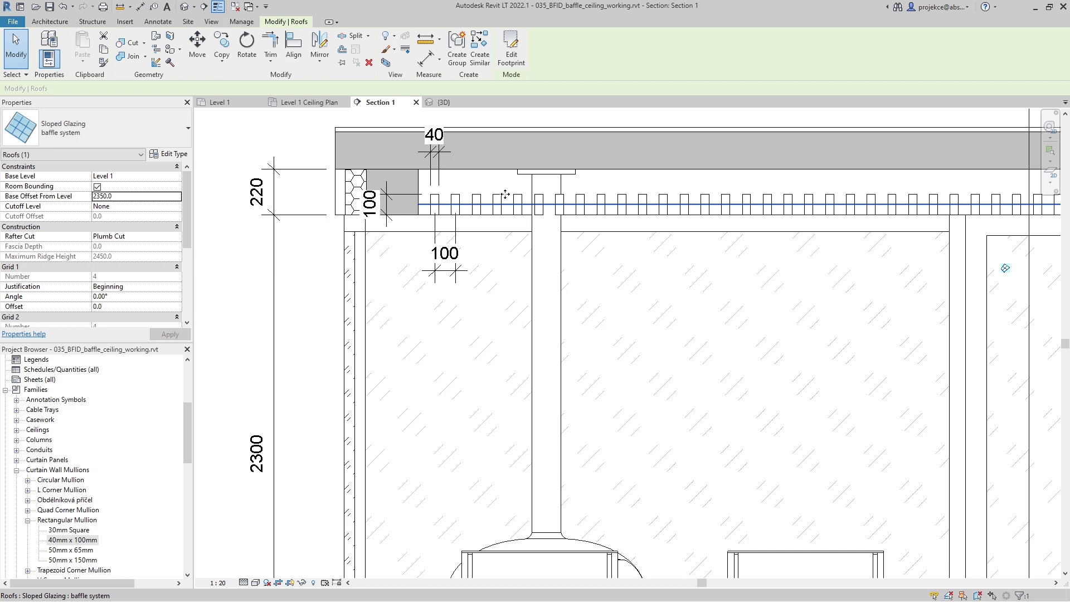
click(145, 194)
text(230)
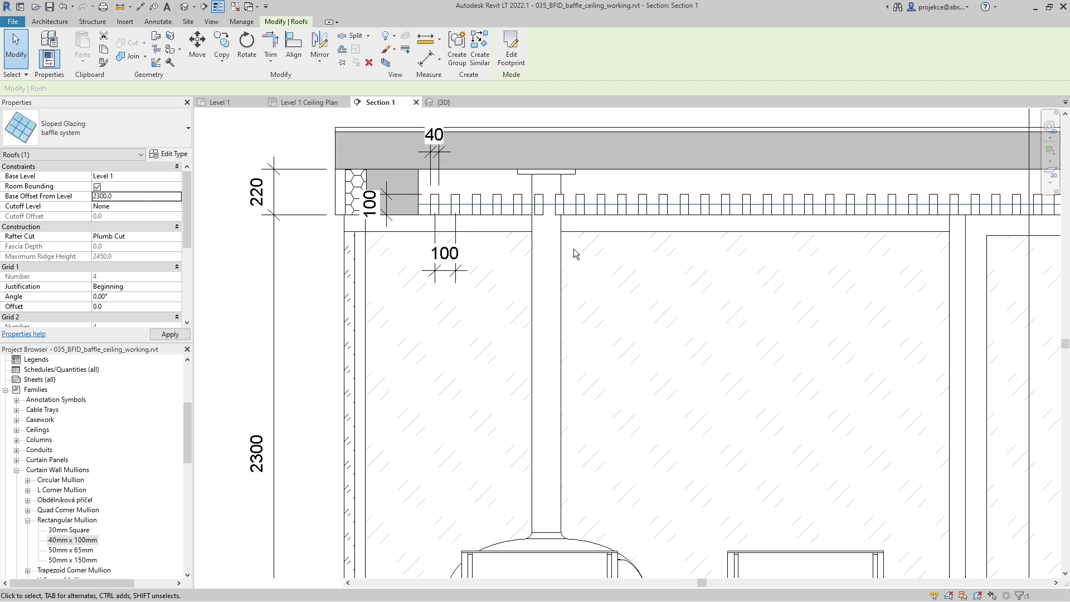
key(Return)
Step: Set the Offset of the 40mm x 100mm rectangular mullion type to 50 and accept the type change
click(81, 540)
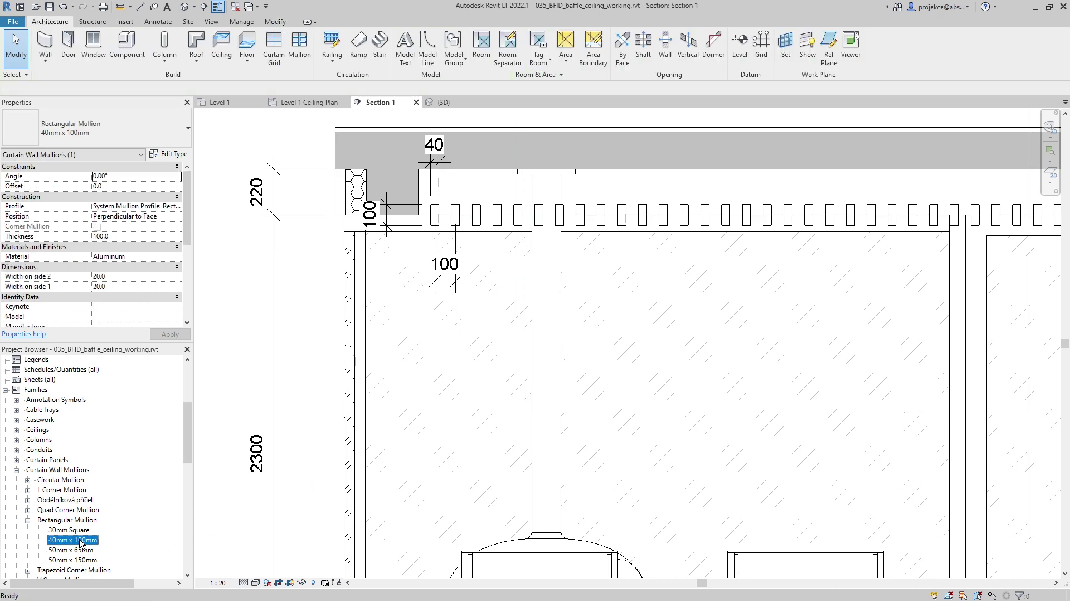
right_click(81, 540)
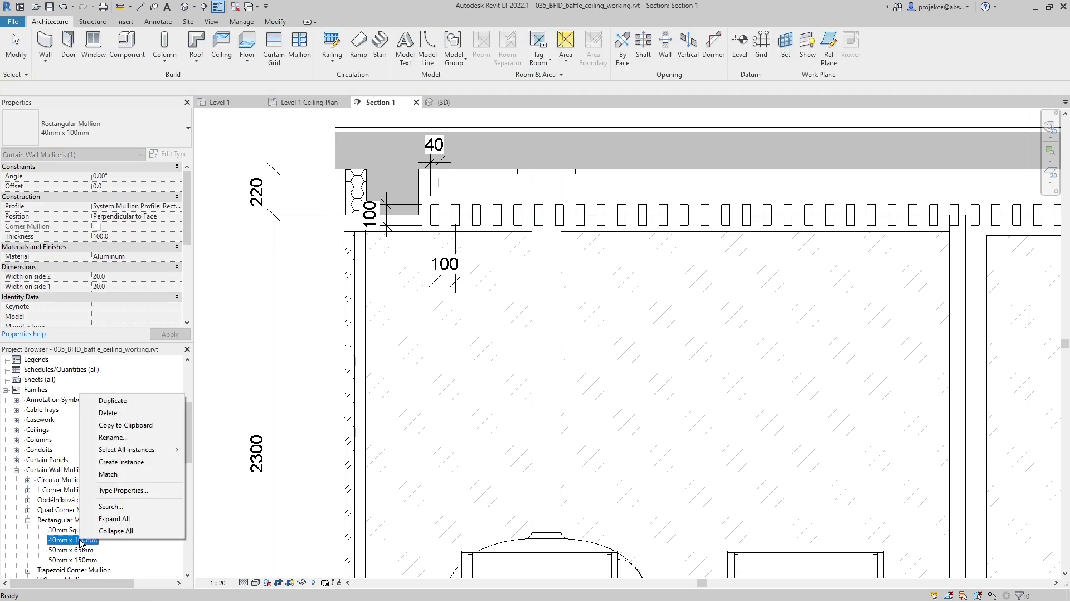
click(120, 491)
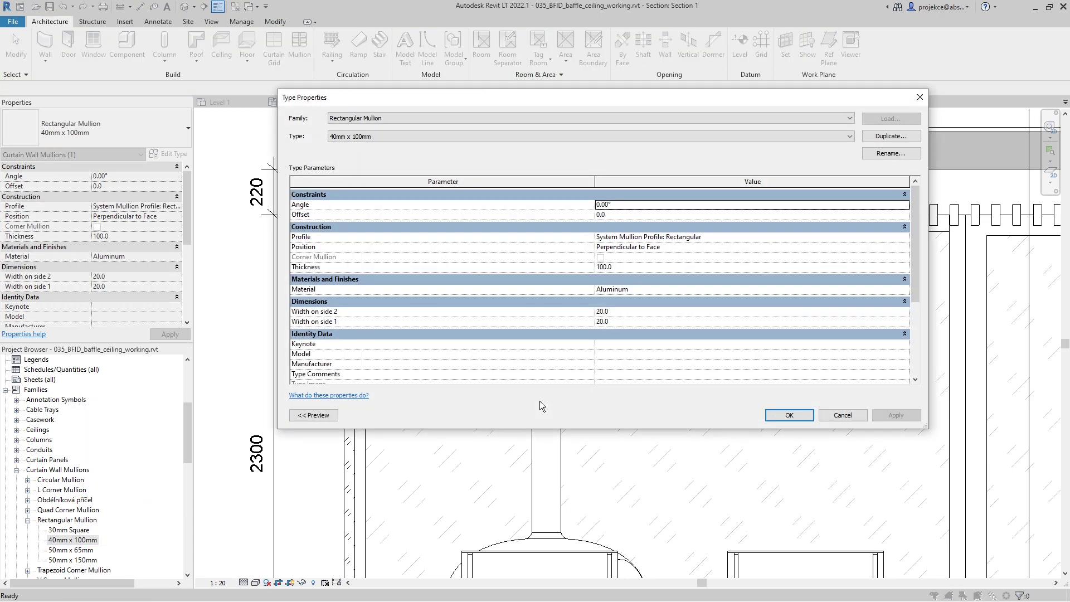
click(623, 266)
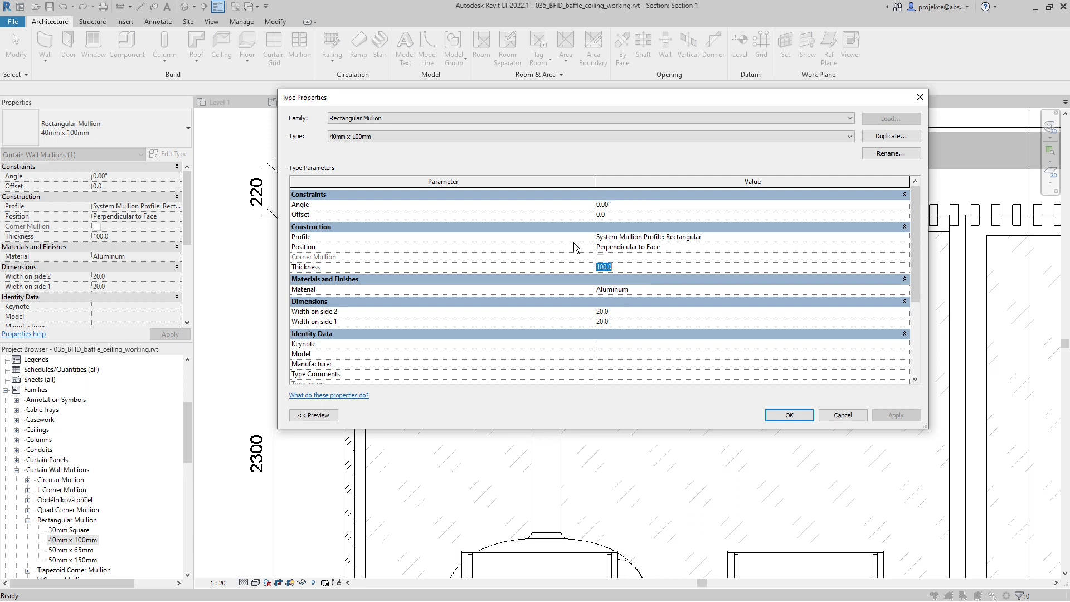
click(634, 215)
key(Return)
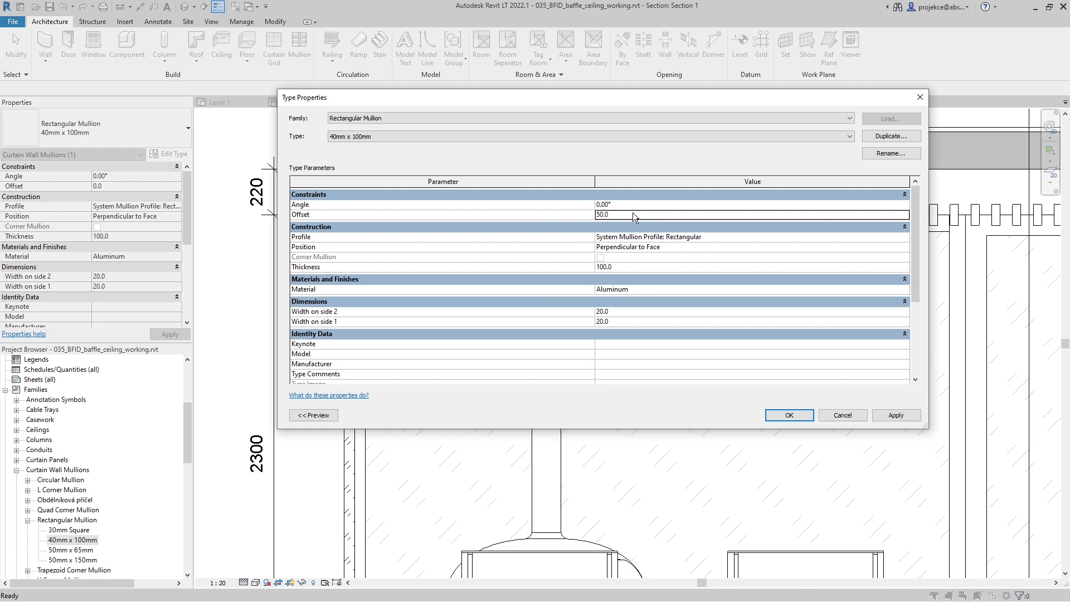
click(789, 416)
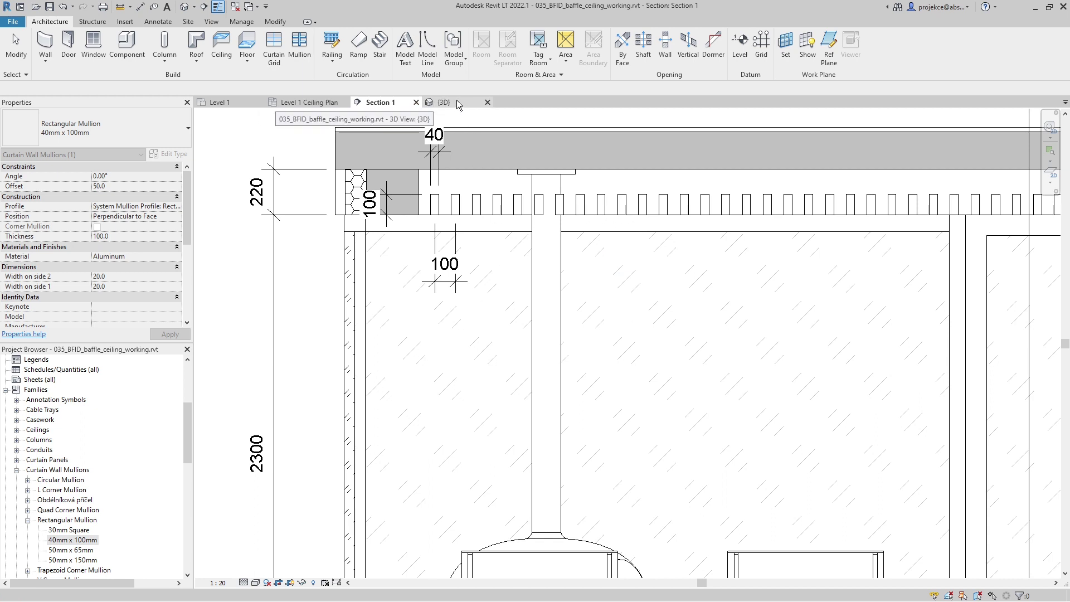
Step: Open the camera-relax-room and camera-relax-room color views to look at the baffle ceiling in perspective
scroll(120, 436, up, 5)
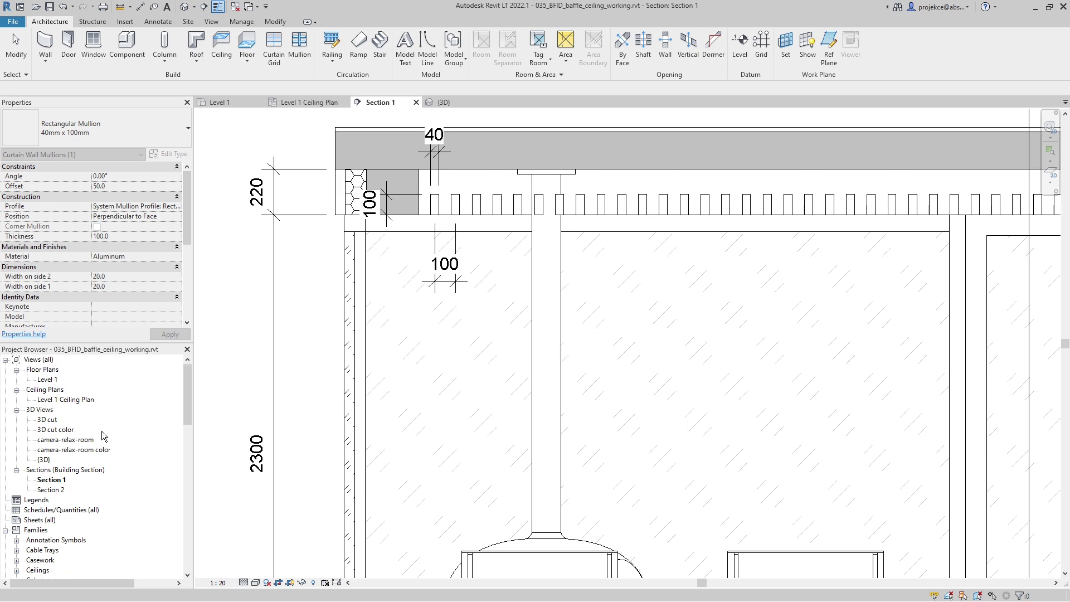
double_click(51, 442)
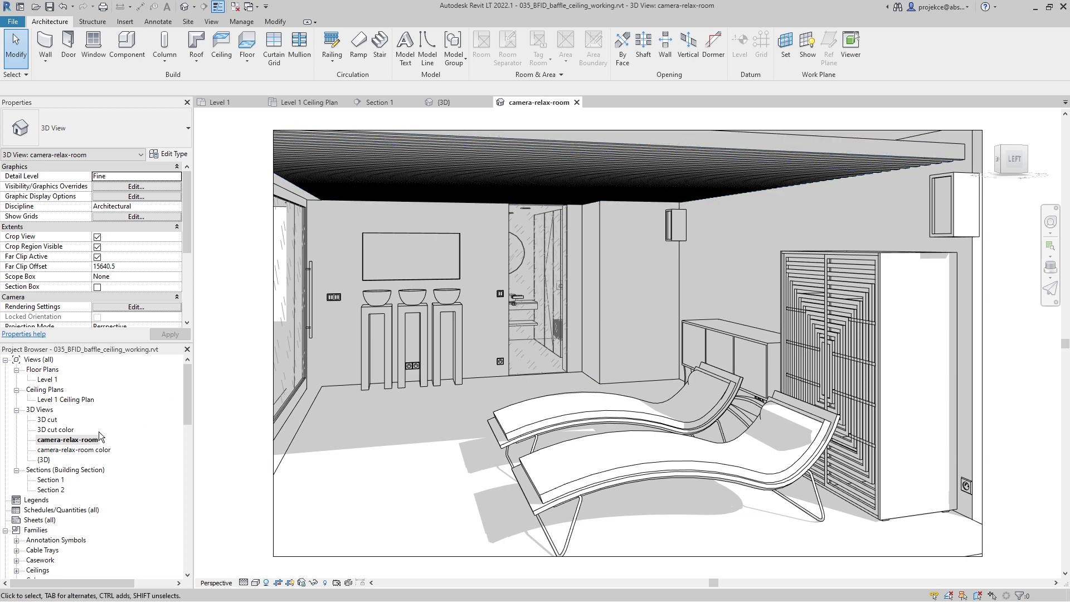
double_click(78, 451)
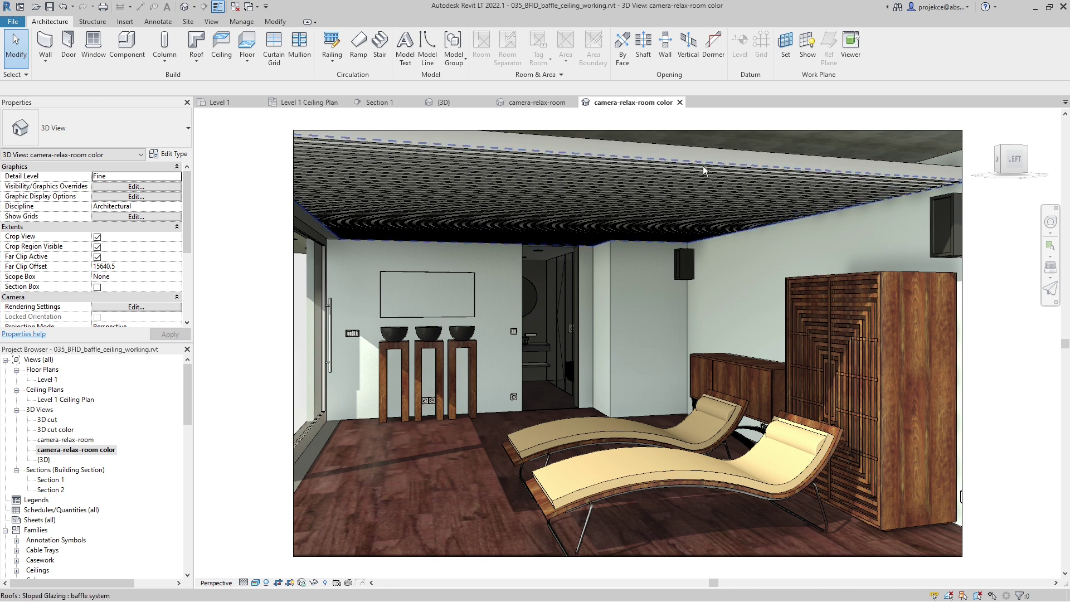
Step: Locate the ceiling baffles' 40mm x 100mm mullion type in the project and change its material to Walnut
click(654, 145)
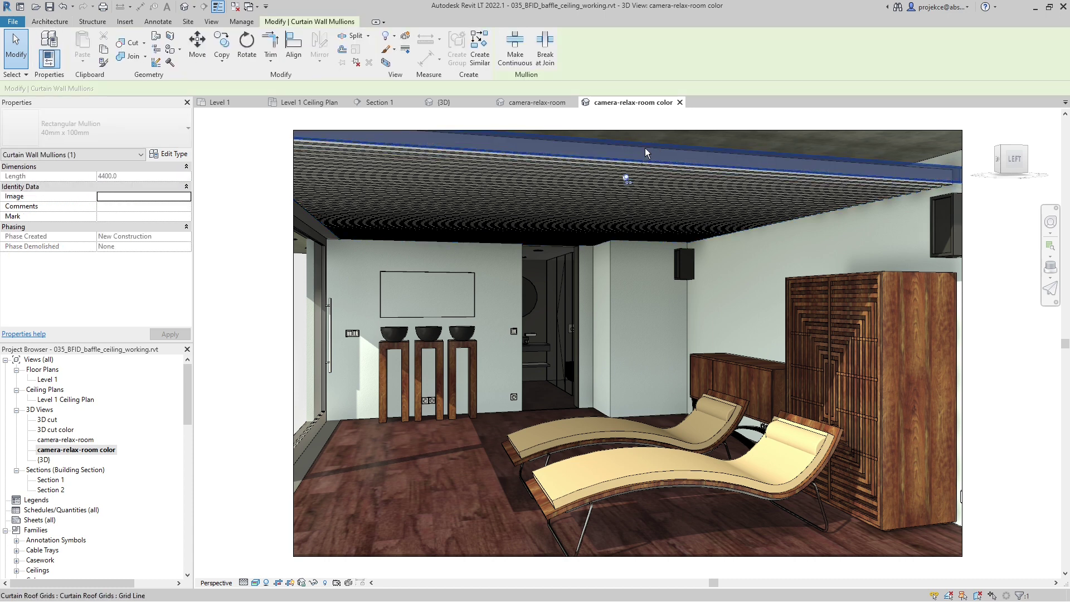
right_click(656, 148)
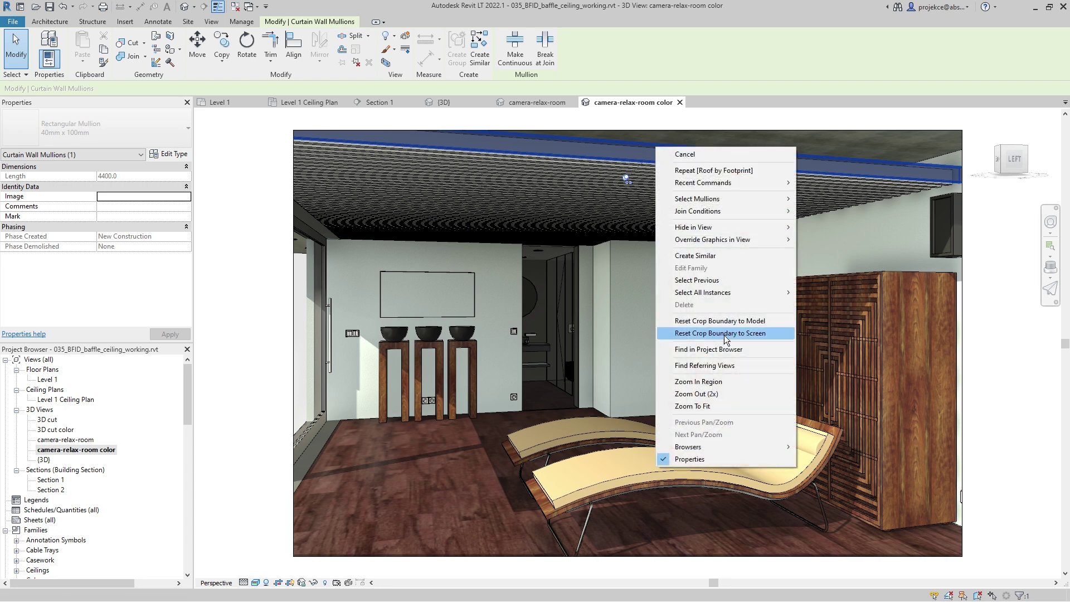
click(716, 350)
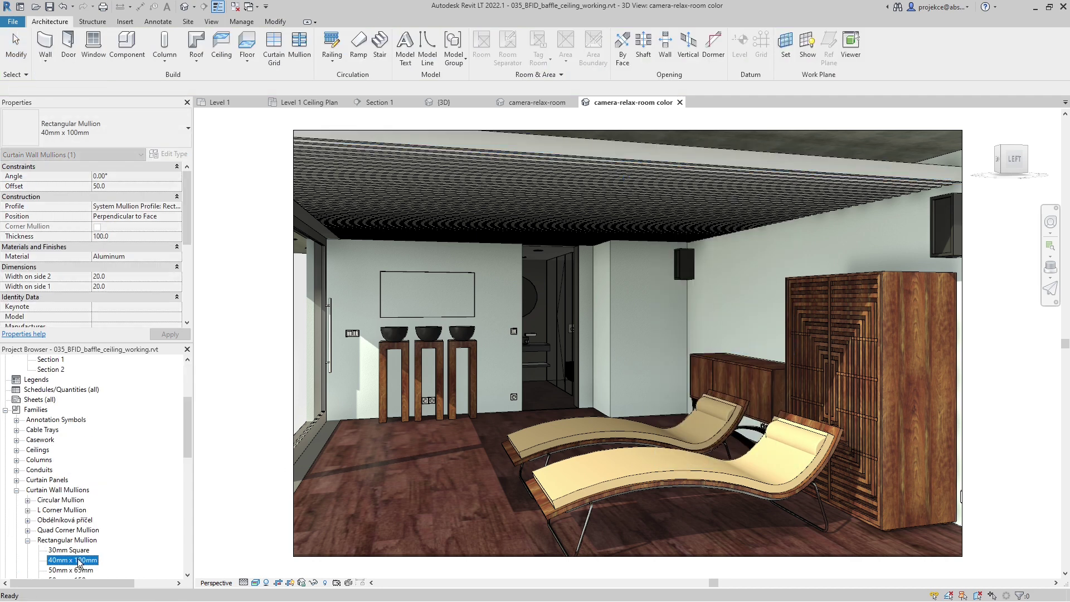
right_click(79, 560)
click(119, 510)
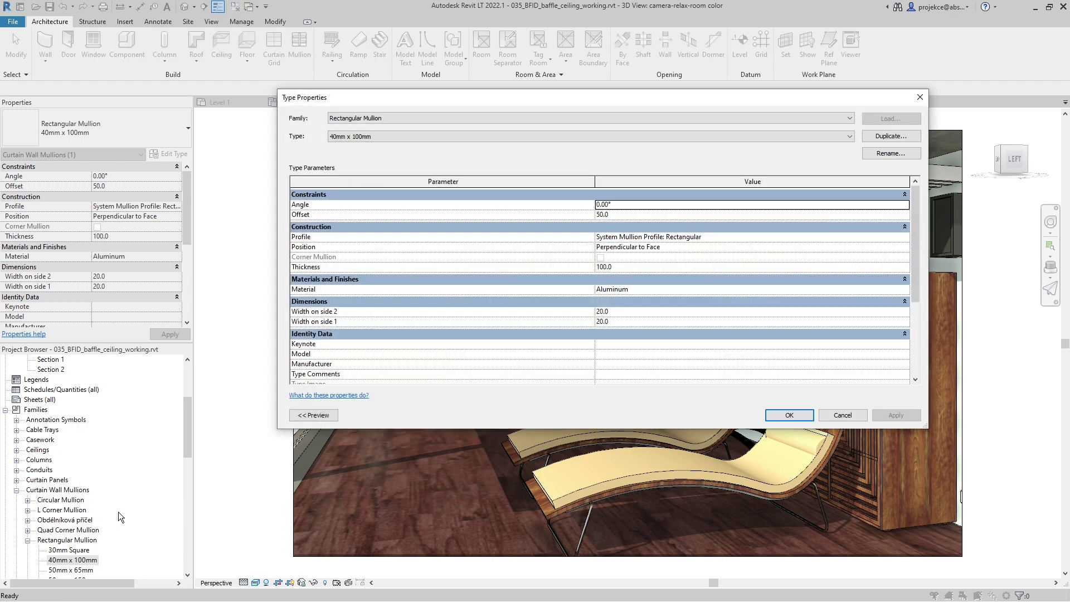
click(905, 290)
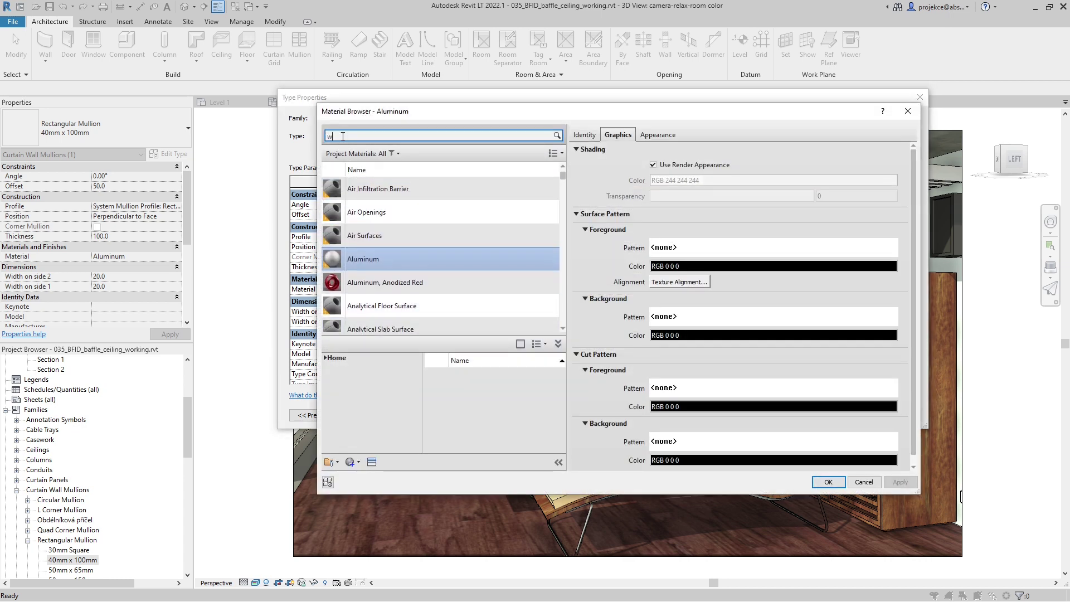
text(alnut)
click(337, 204)
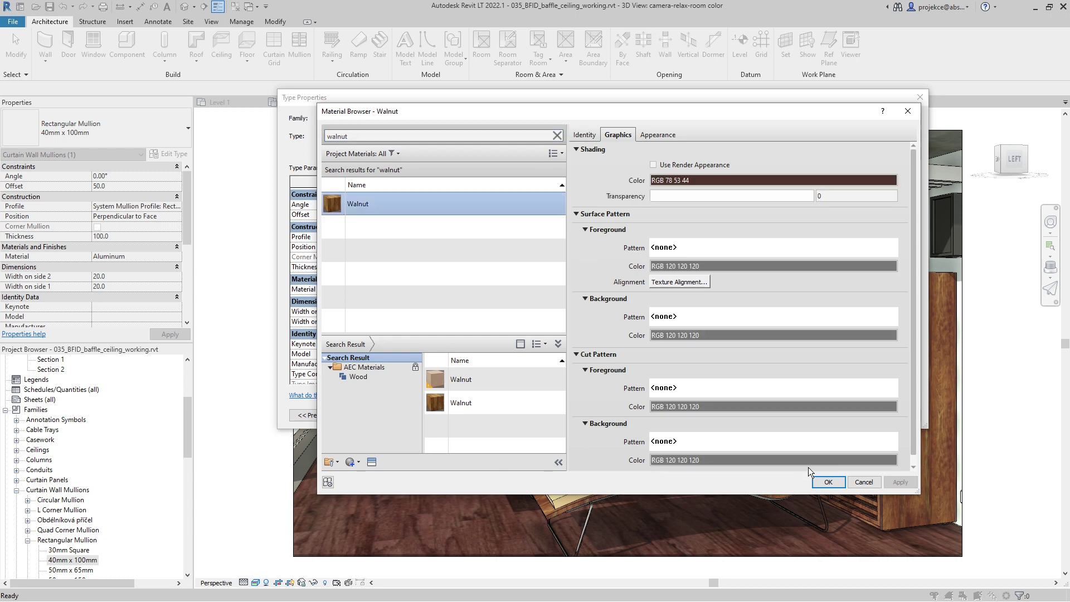
click(824, 482)
key(Return)
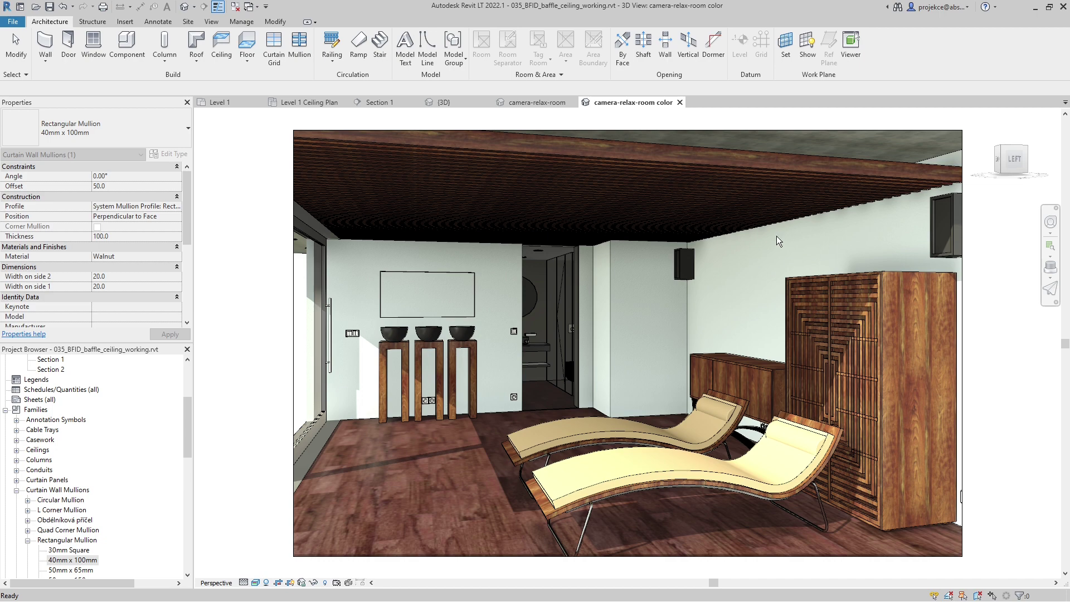
Step: In the Level 1 Ceiling Plan, measure between the first baffle and the adjacent roof edge, and inspect the baffles at the wall corner beside the shower
click(300, 103)
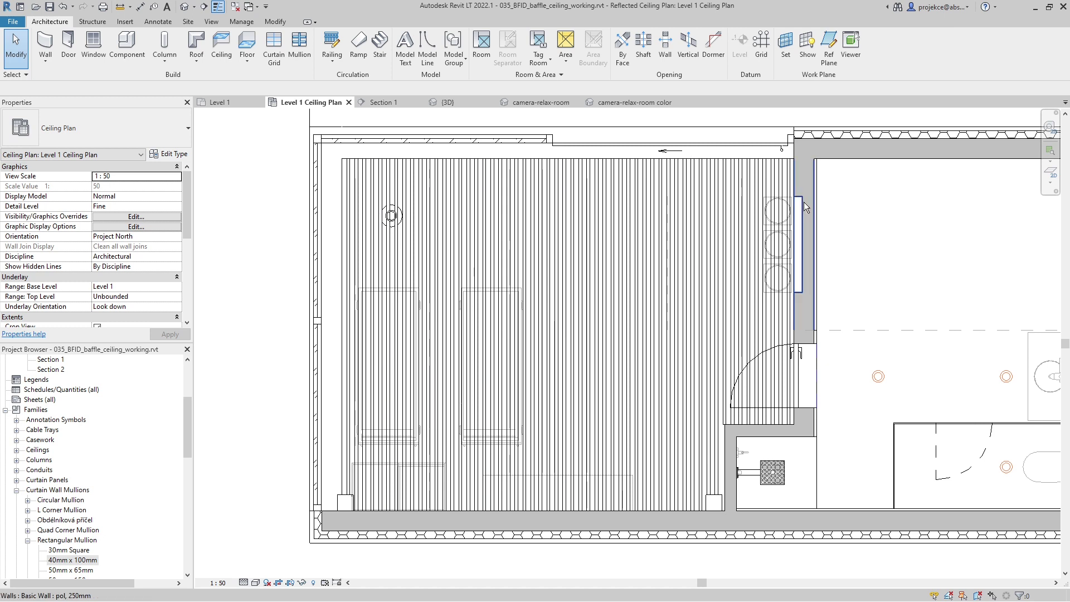
scroll(785, 174, up, 4)
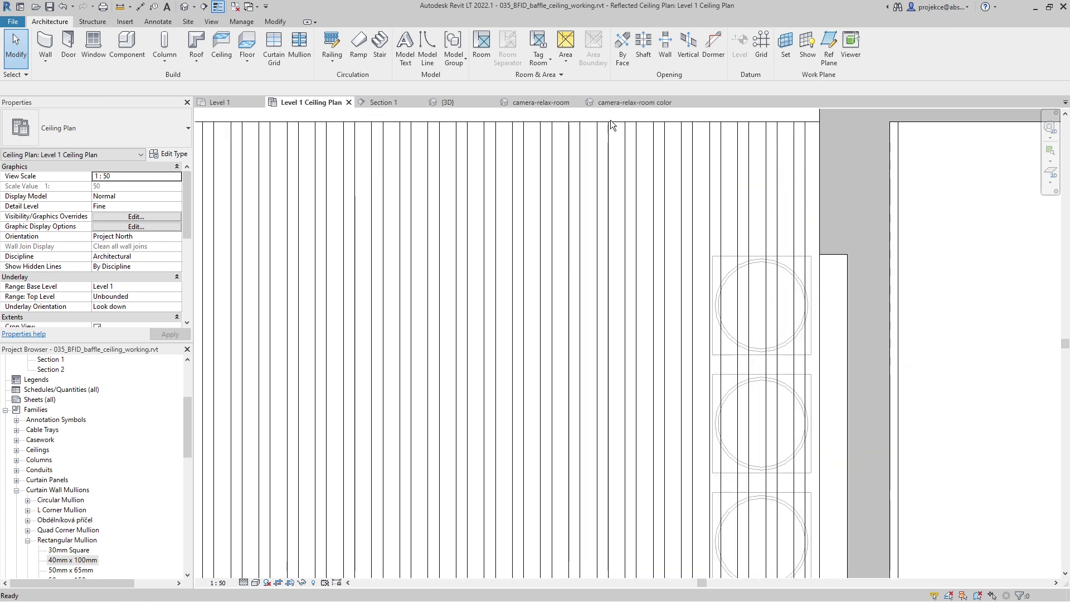
click(121, 8)
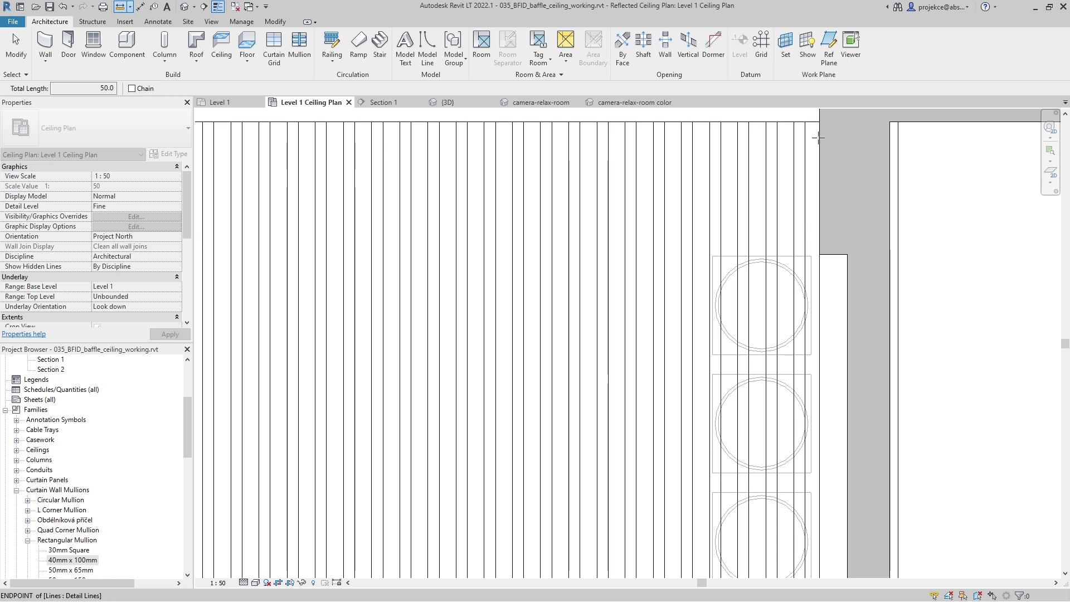
scroll(818, 138, down, 5)
scroll(415, 165, up, 5)
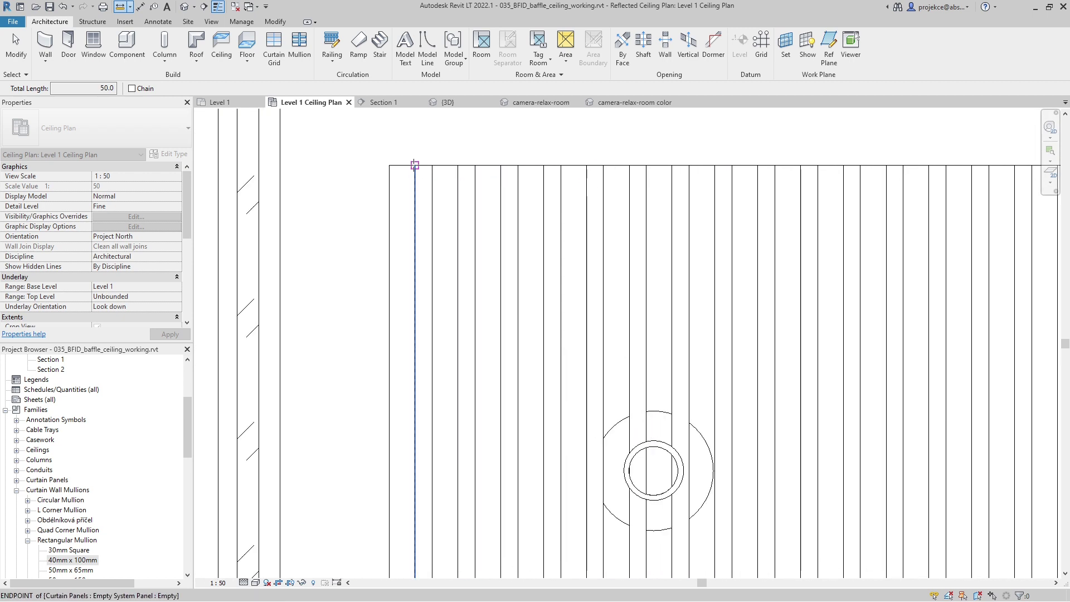
click(415, 165)
click(389, 165)
key(Escape)
key(Escape)
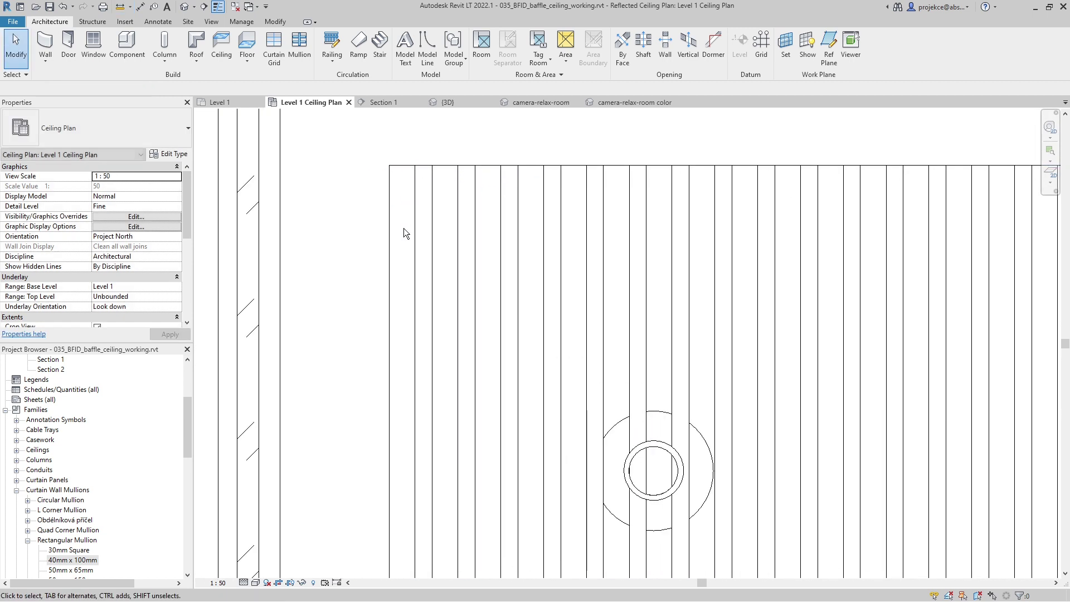
scroll(404, 239, down, 5)
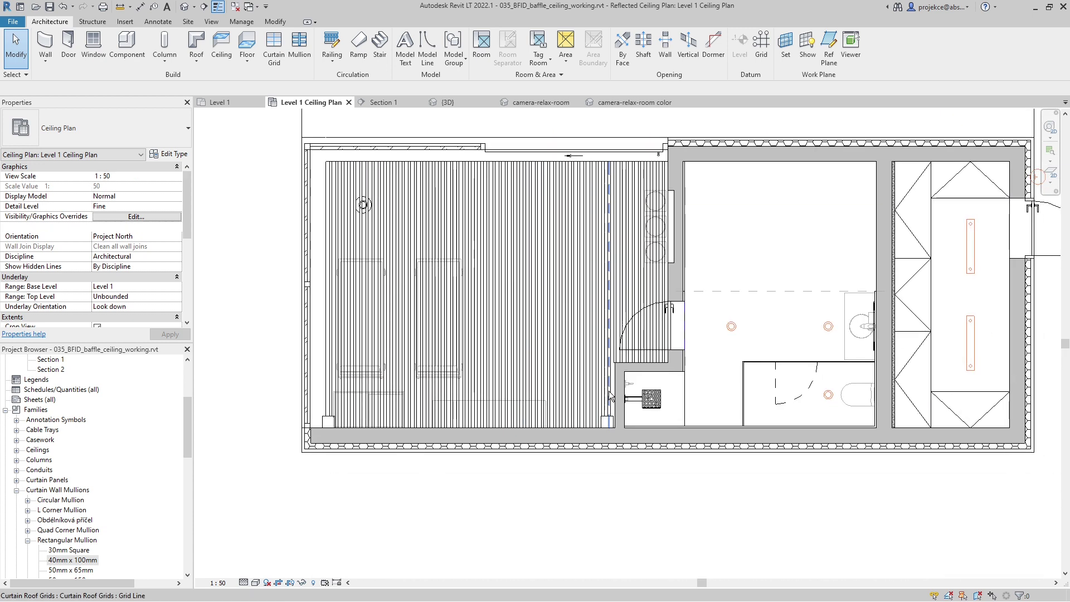
scroll(609, 390, up, 5)
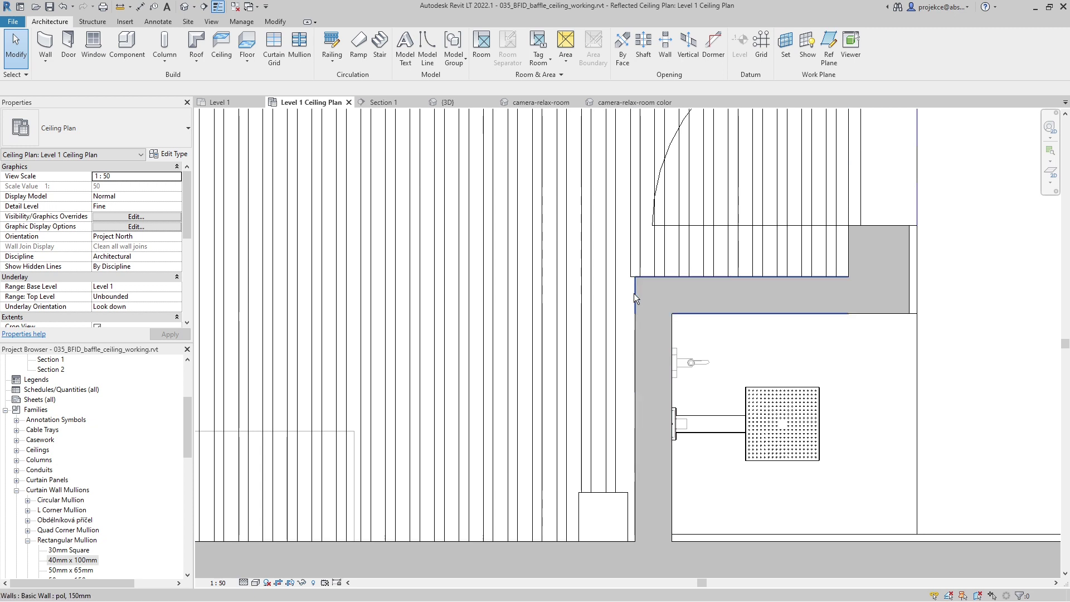
scroll(633, 285, down, 3)
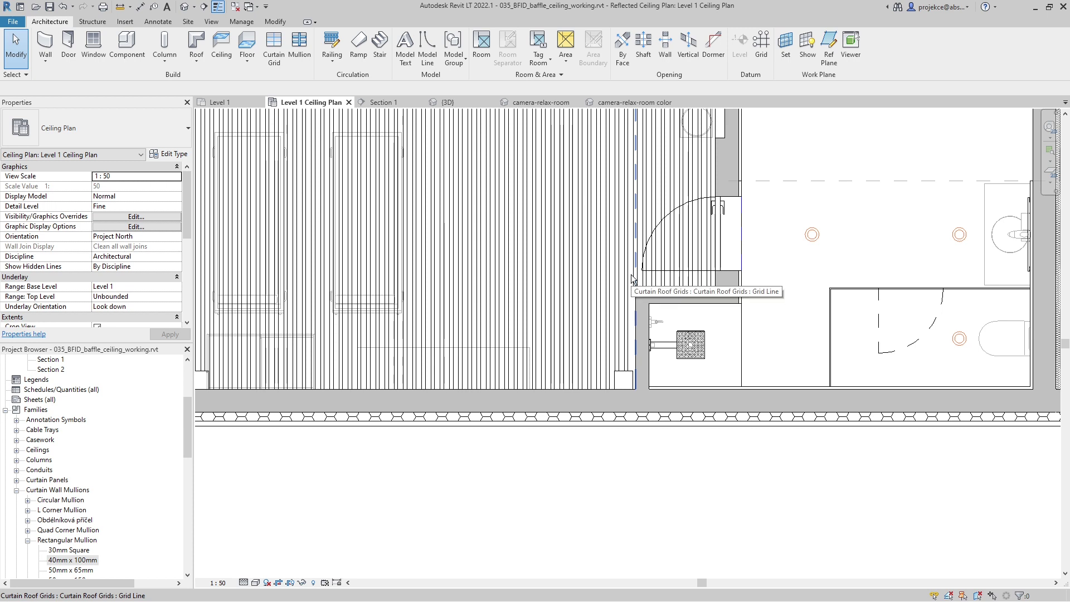
Step: Unpin the curtain grid line above the shower wall corner and nudge it twice toward the door wall
middle_drag(631, 275, 584, 318)
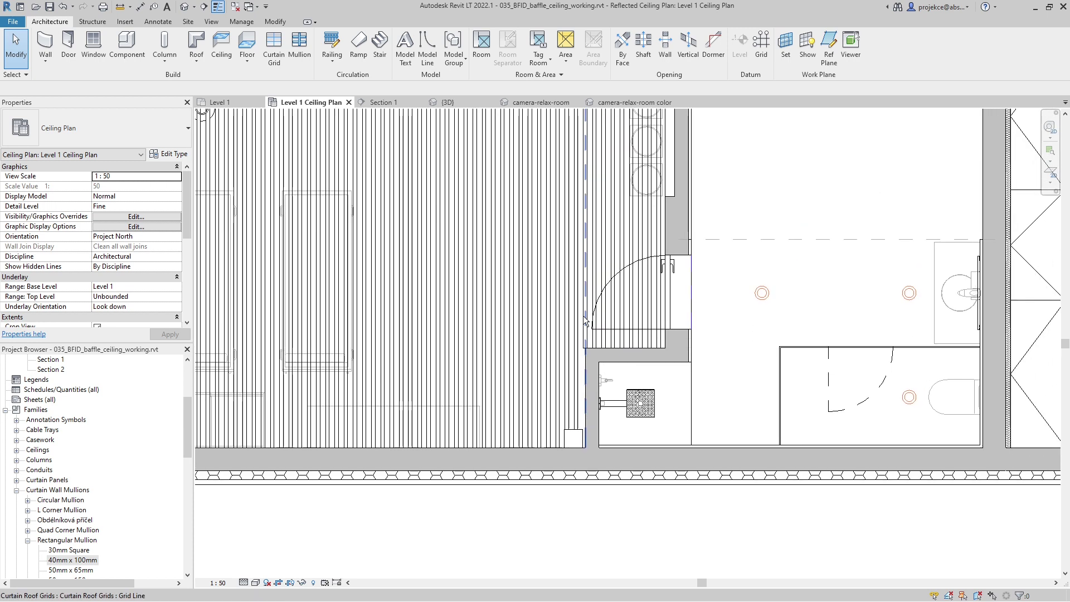
click(593, 274)
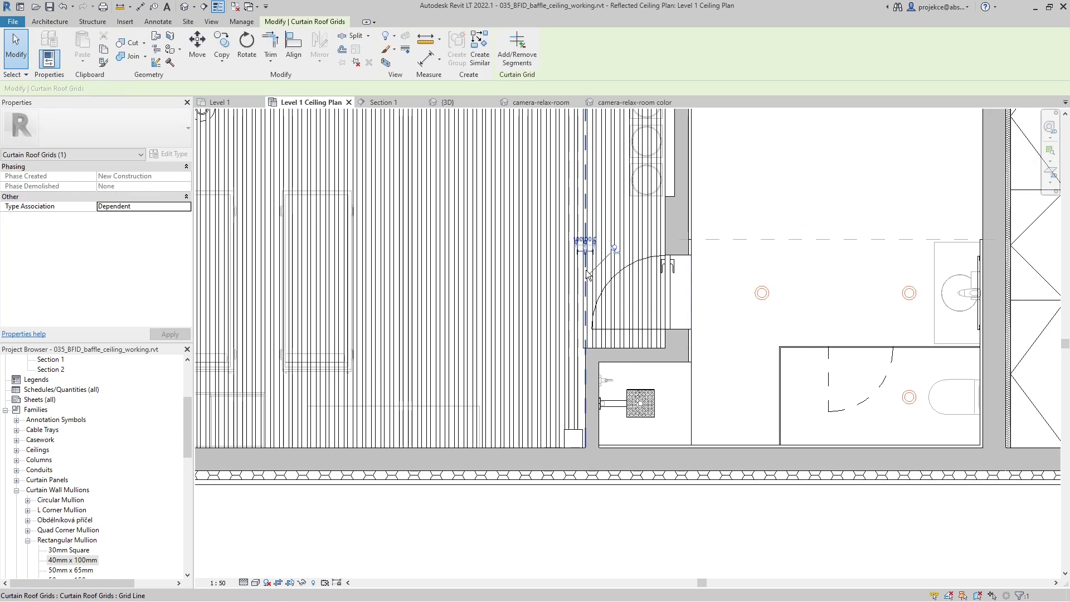
middle_drag(593, 273, 595, 310)
scroll(595, 310, up, 5)
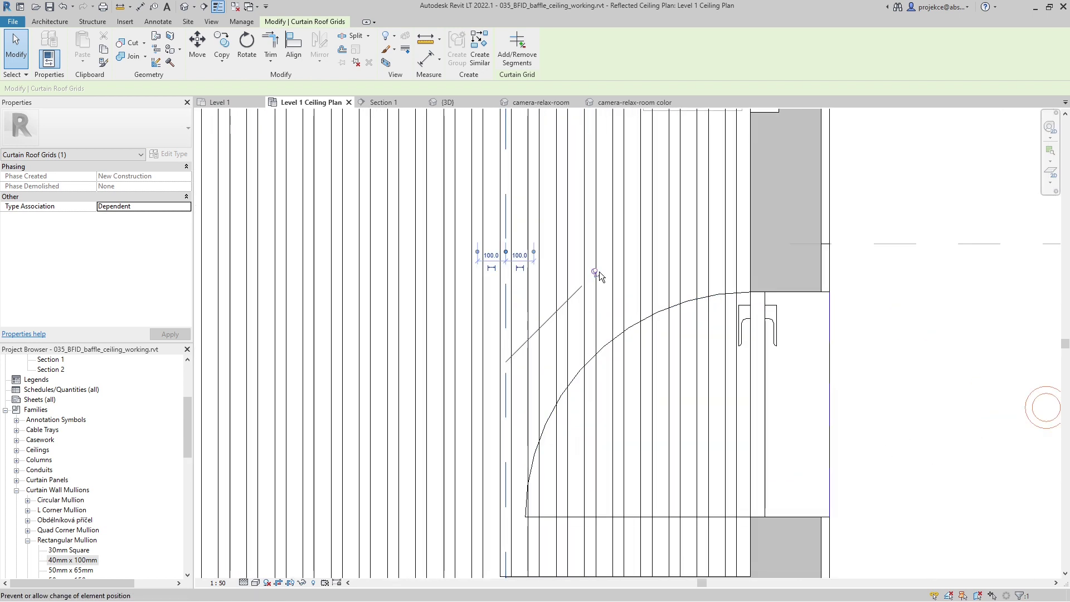
click(595, 273)
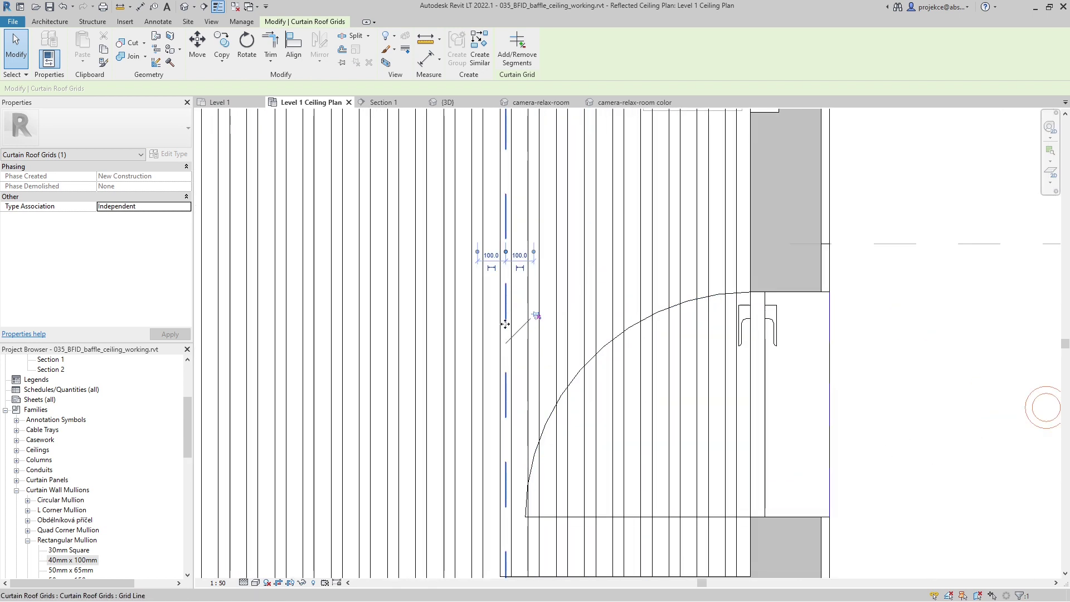
key(Right)
key(Right)
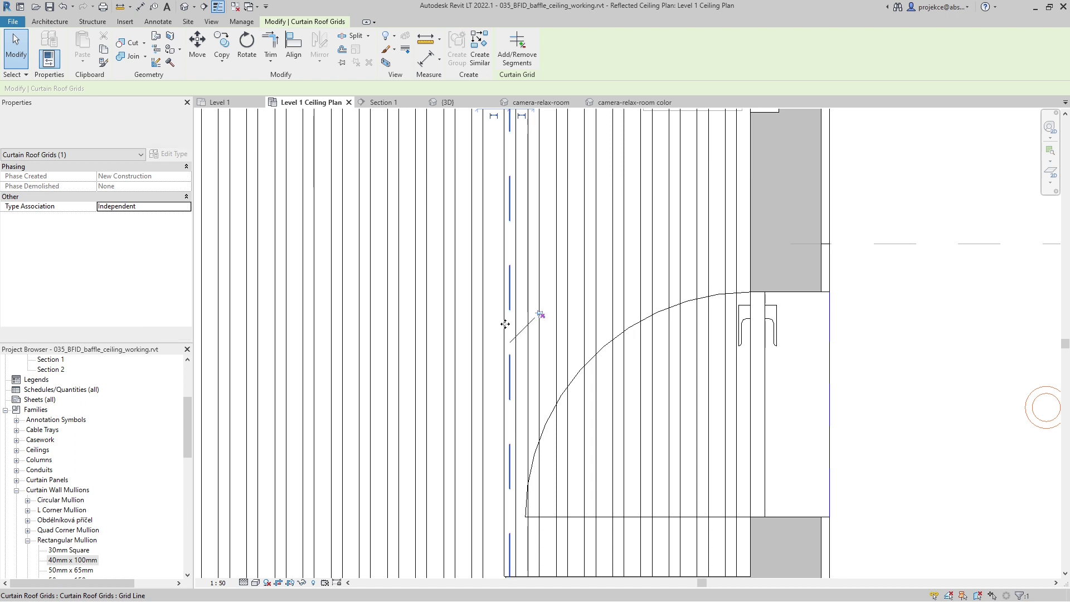
scroll(505, 324, down, 2)
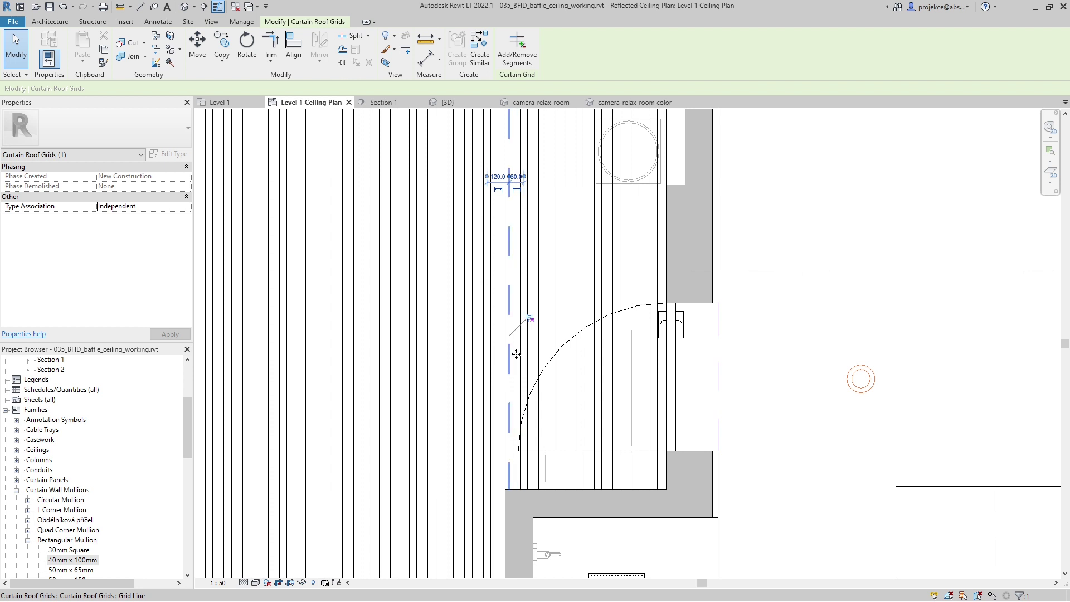
Step: Undo the nudges and the unpinning of the curtain grid line
click(63, 7)
click(63, 7)
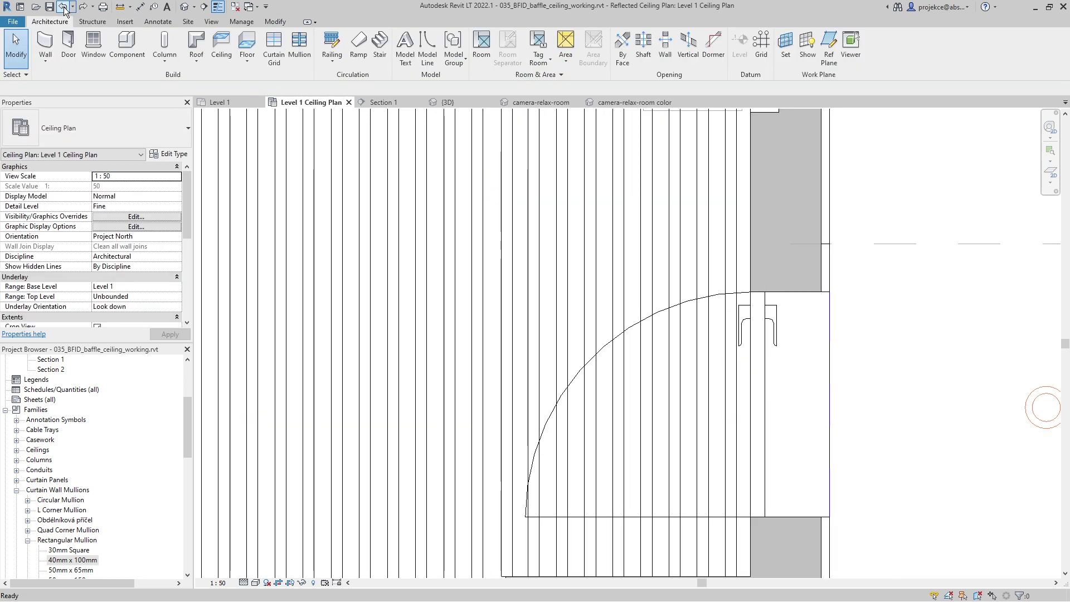
click(63, 6)
click(73, 7)
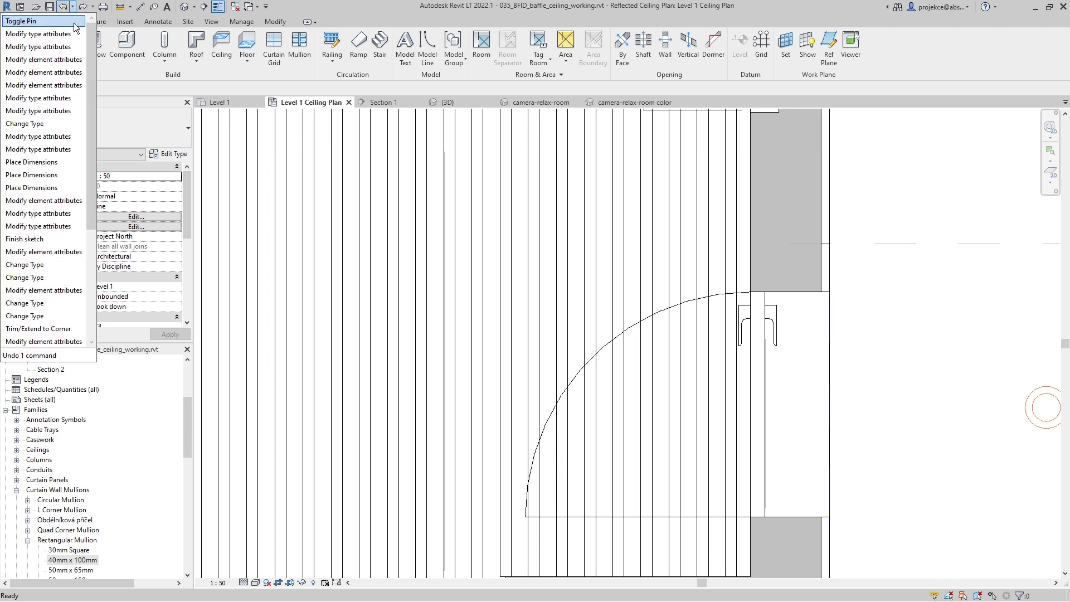
click(74, 22)
scroll(504, 314, down, 3)
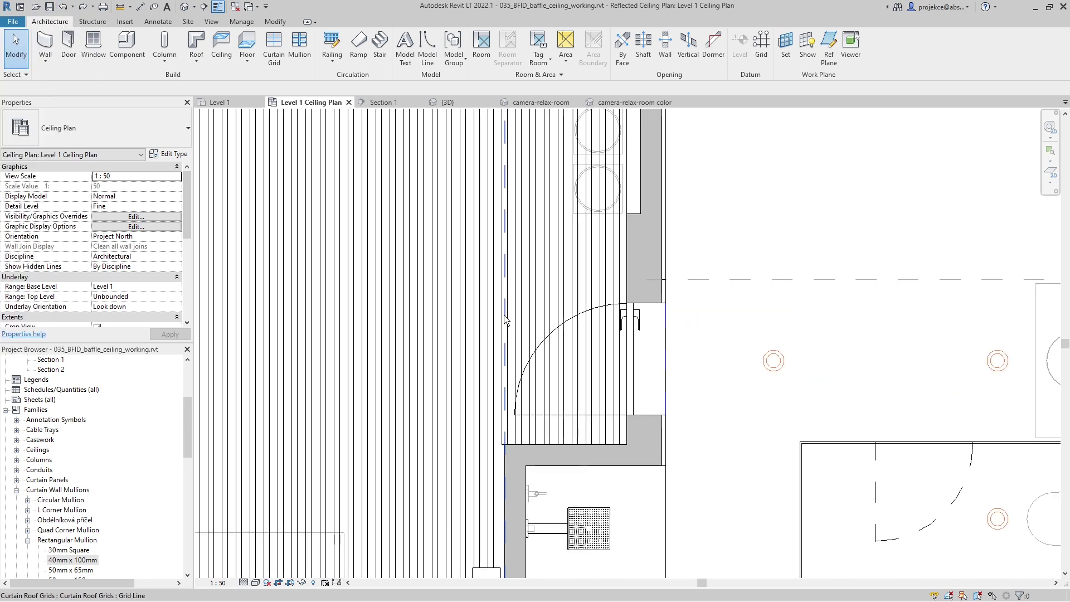
Step: Select the baffle system roof by its edge along the shower wall and edit its footprint
middle_drag(608, 256, 720, 146)
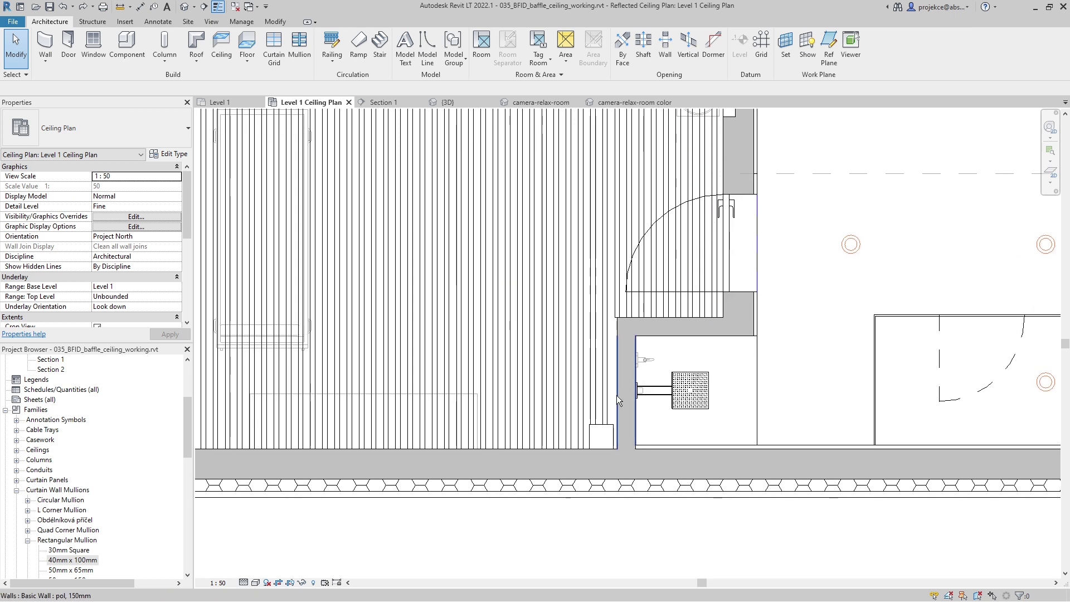
key(Tab)
key(Tab)
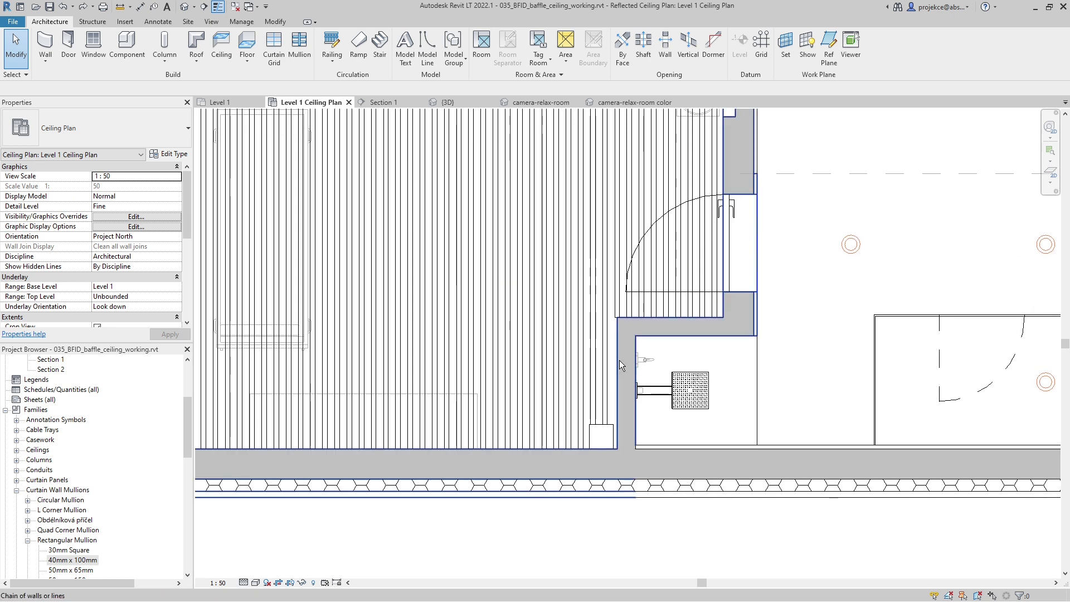
key(Tab)
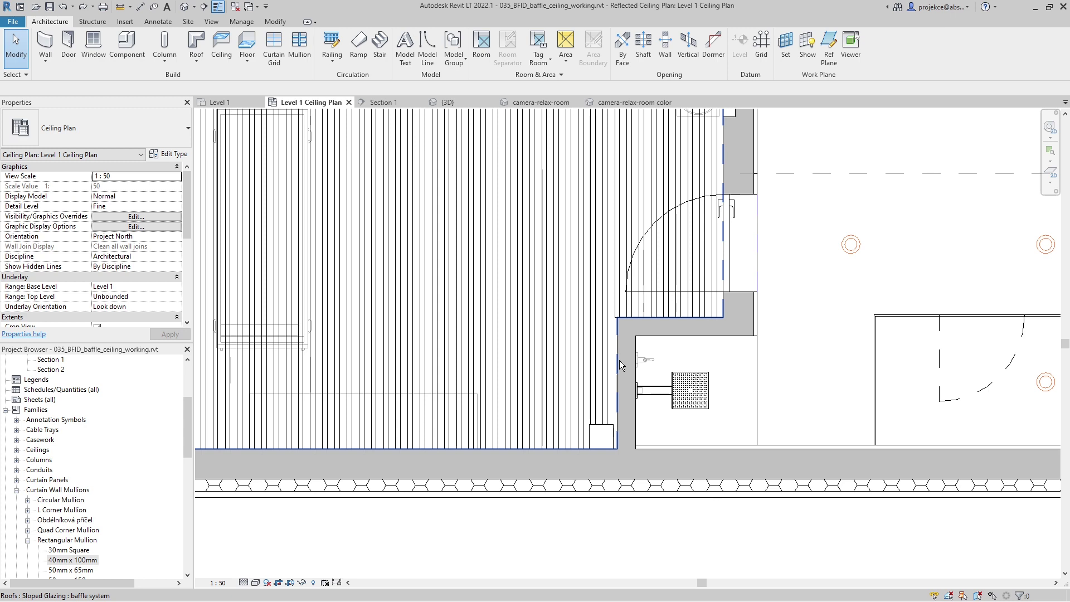
click(620, 360)
scroll(620, 361, down, 3)
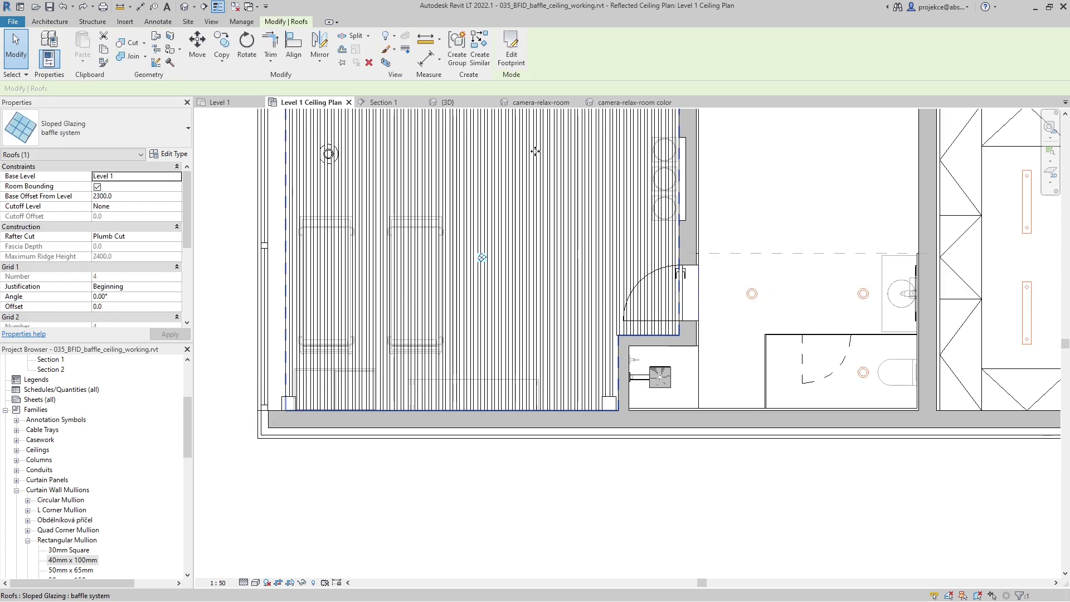
click(511, 49)
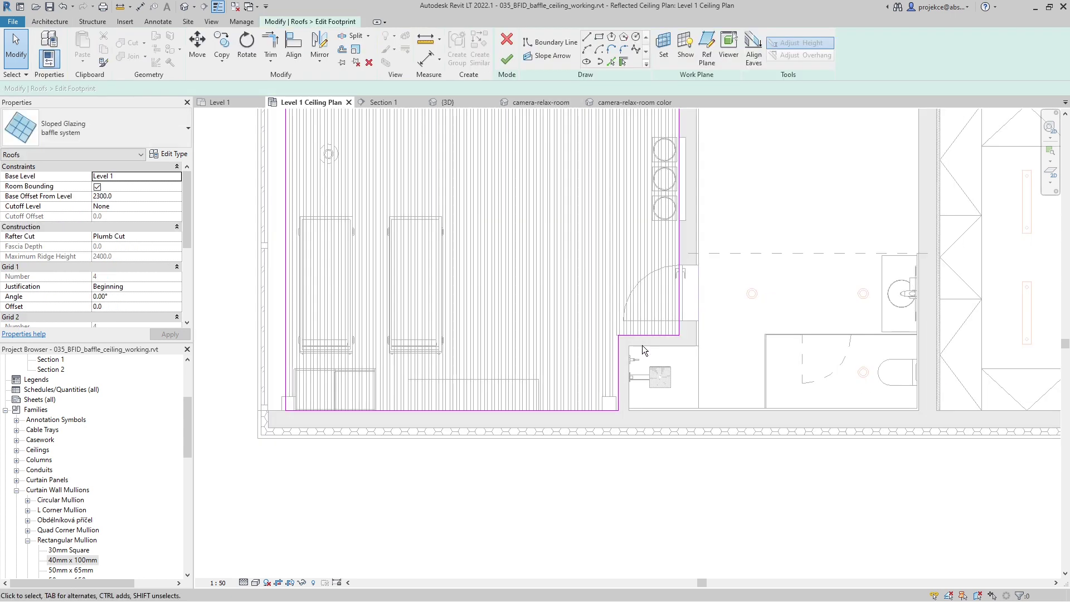
Step: Move the footprint edge along the door wall 50 mm into the room
scroll(650, 318, up, 2)
middle_drag(658, 291, 660, 394)
click(661, 279)
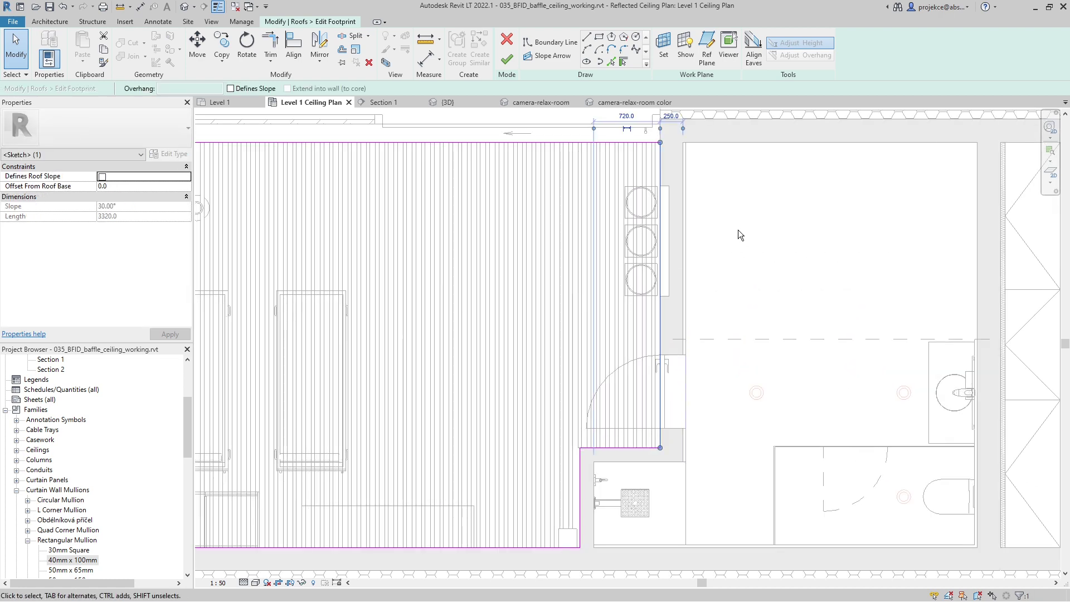
key(m)
key(v)
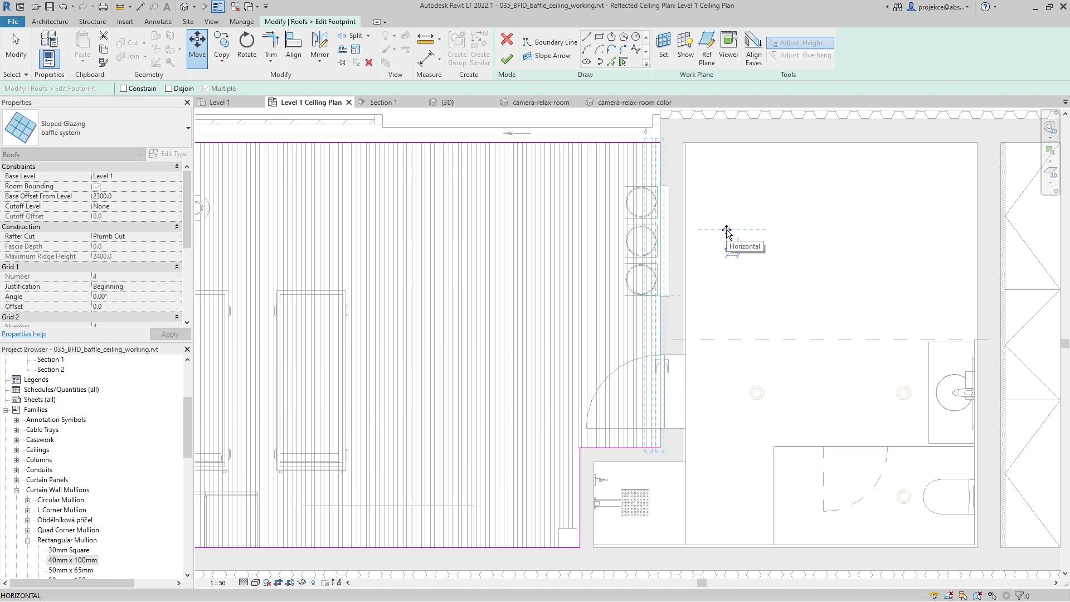
text(50)
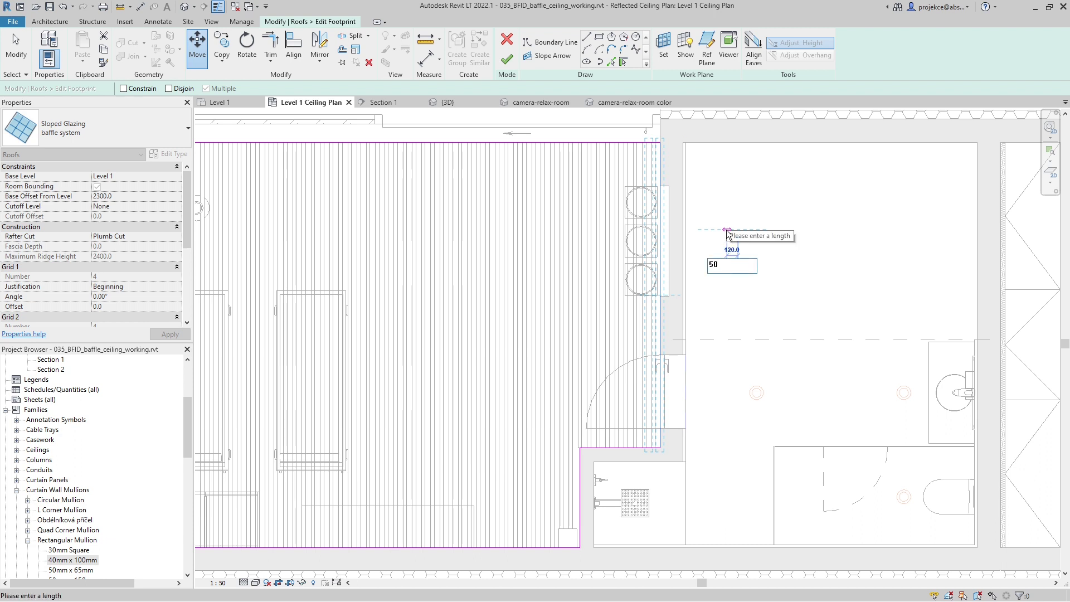
key(Return)
Step: Move the opposite footprint edge at the exterior wall 50 mm into the room and finish the roof sketch
middle_drag(223, 279, 498, 258)
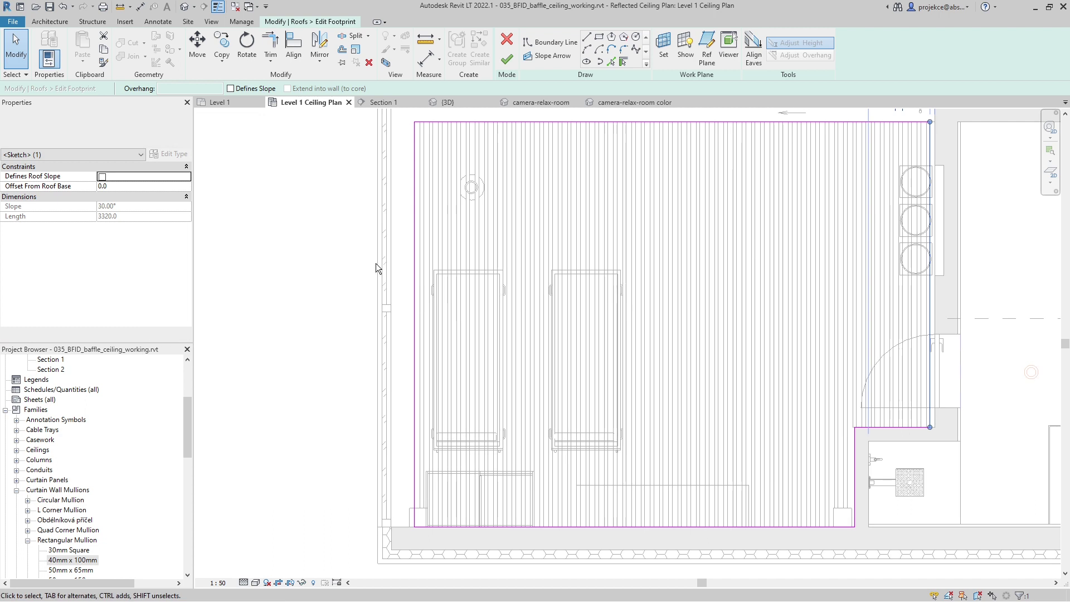
click(416, 231)
key(m)
key(v)
click(315, 233)
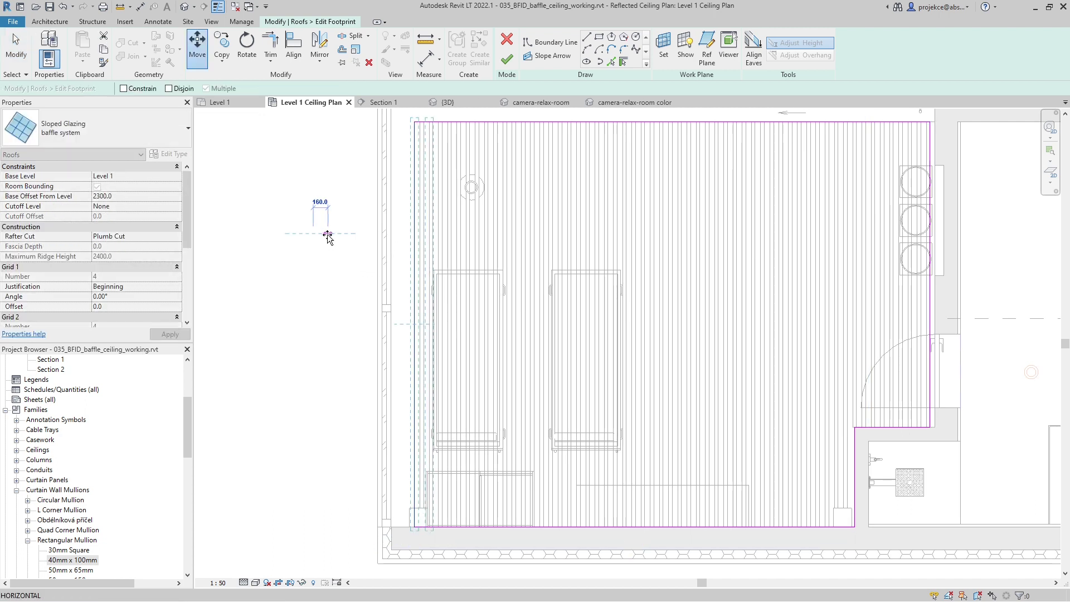
text(50)
key(Return)
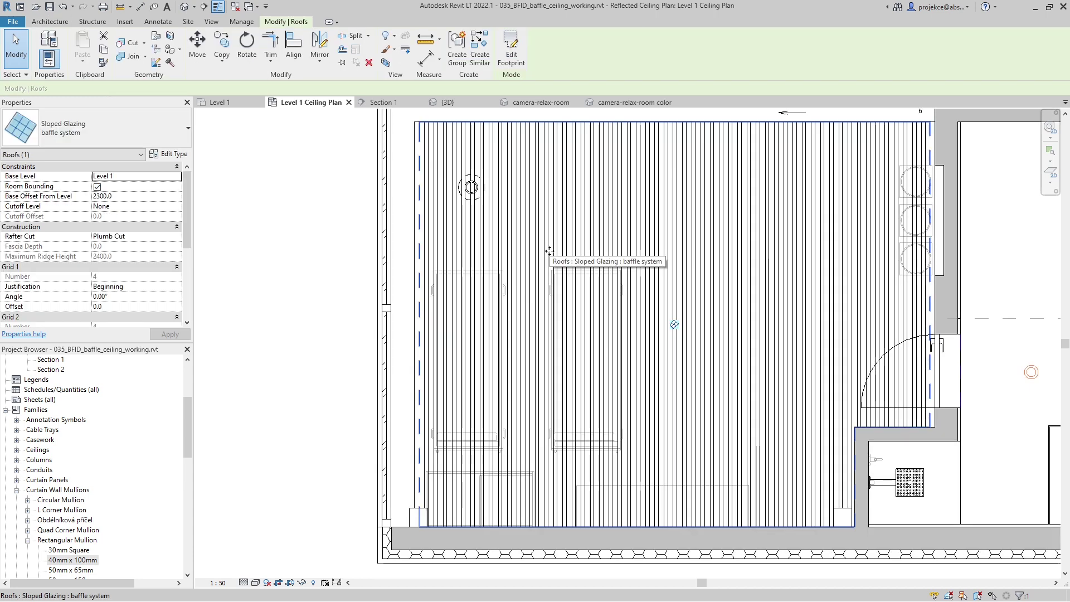
key(Escape)
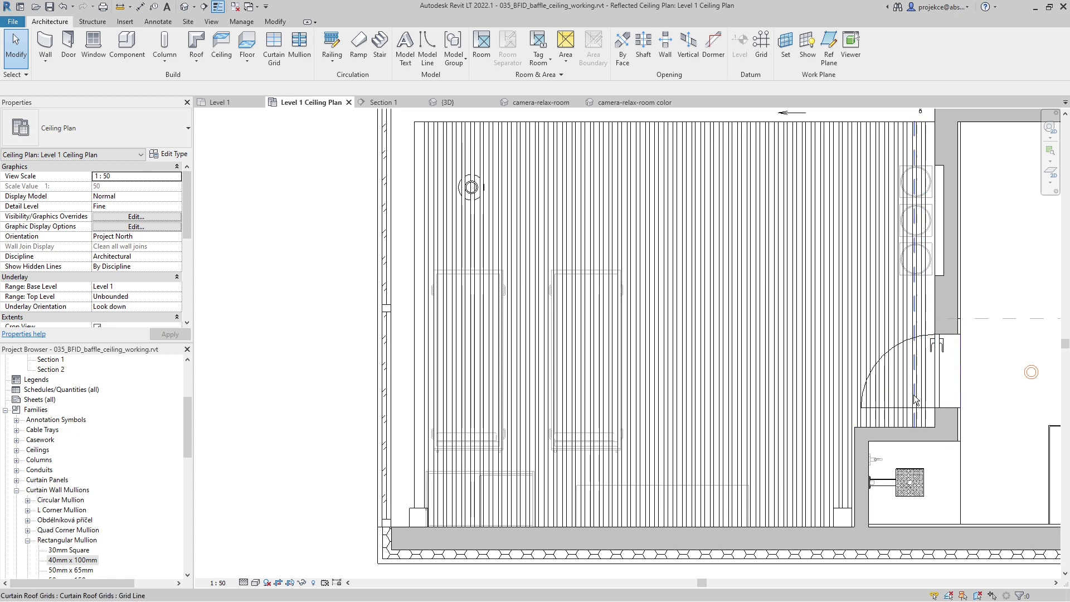
Step: Check the baffles at both end walls, then reopen the roof's footprint for editing
middle_drag(900, 466, 735, 457)
scroll(755, 316, up, 2)
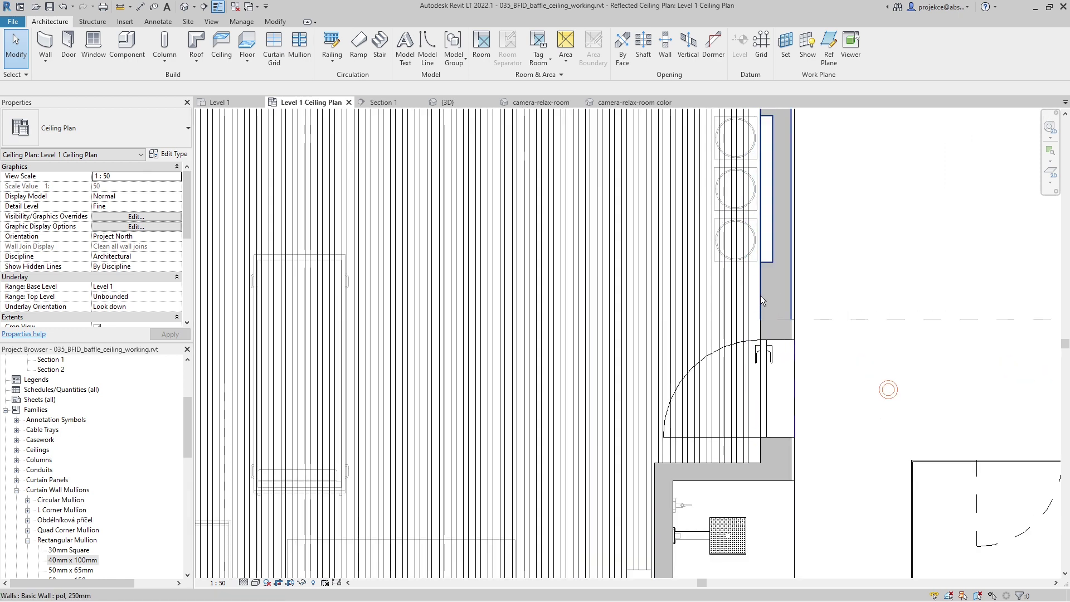
scroll(761, 296, down, 2)
scroll(483, 409, up, 2)
scroll(483, 410, down, 2)
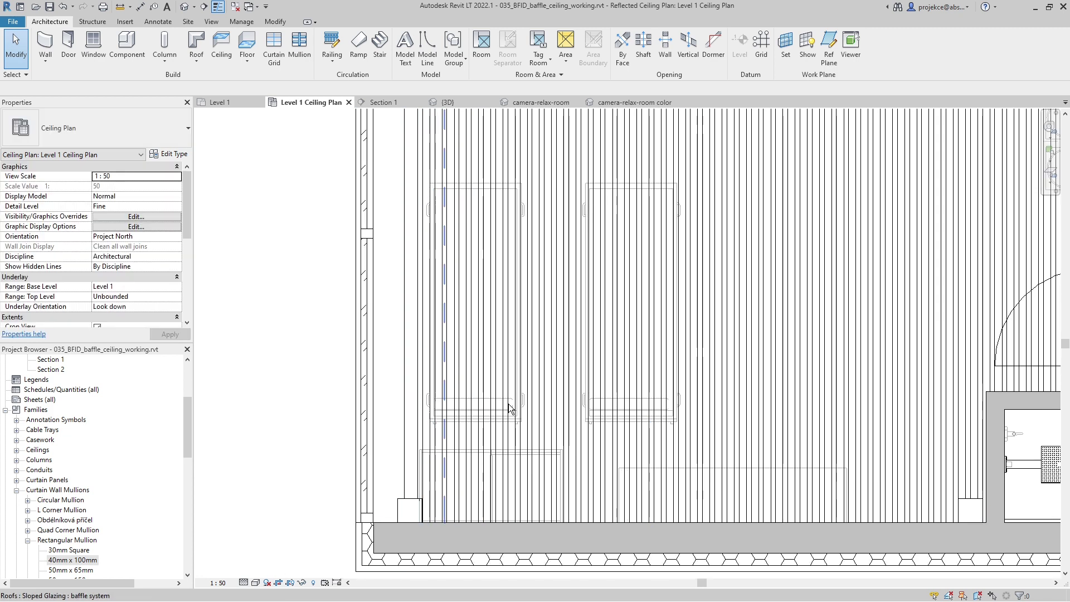
scroll(970, 362, up, 2)
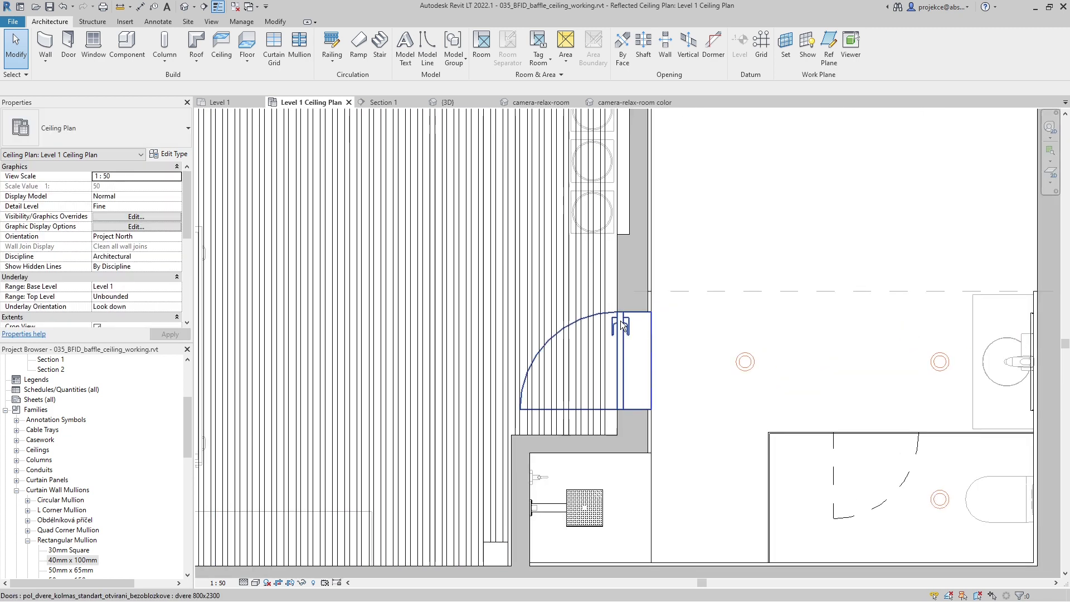
click(611, 270)
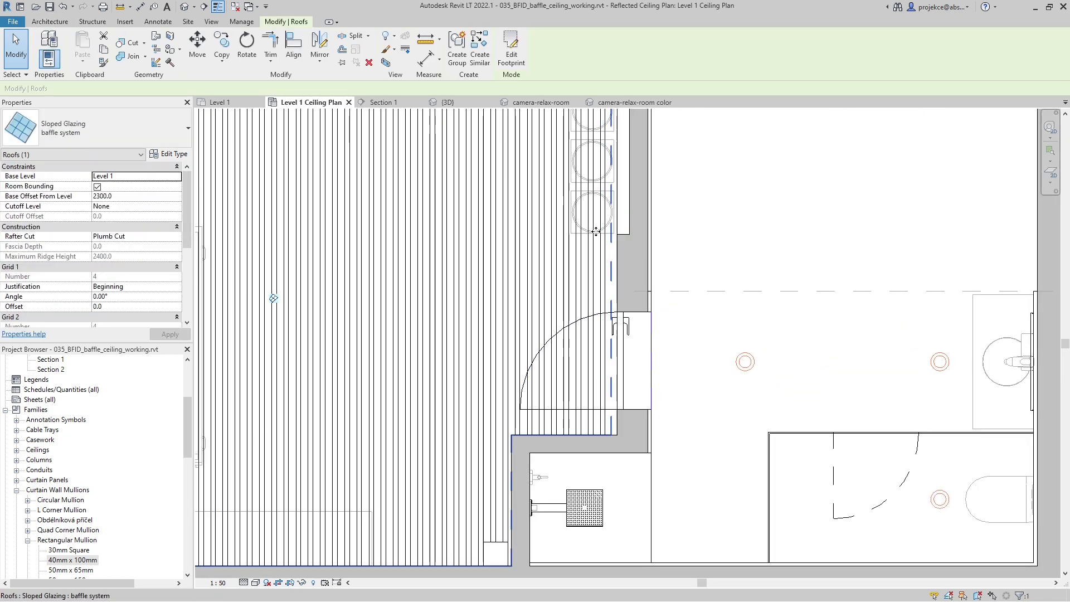
click(511, 50)
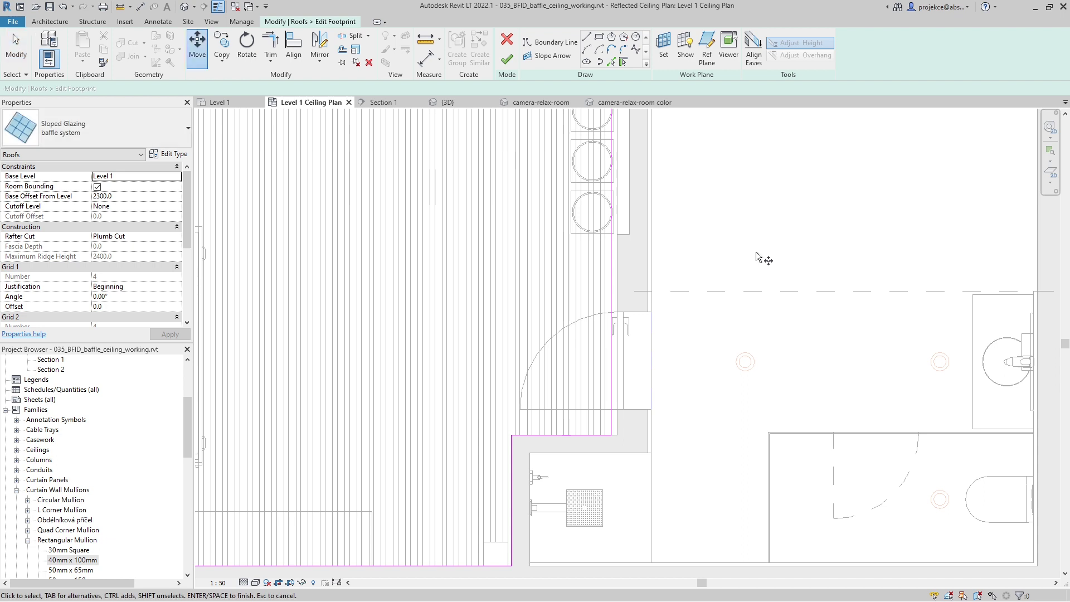
Step: Move the footprint edge near the door slightly back toward the door wall and finish the sketch
click(614, 219)
key(m)
key(v)
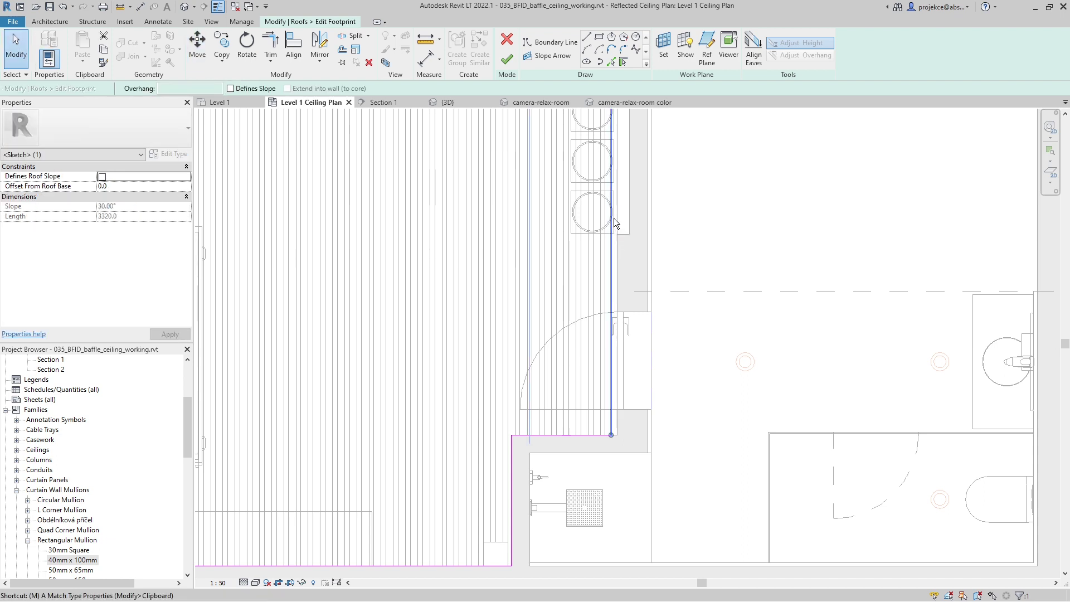
click(698, 231)
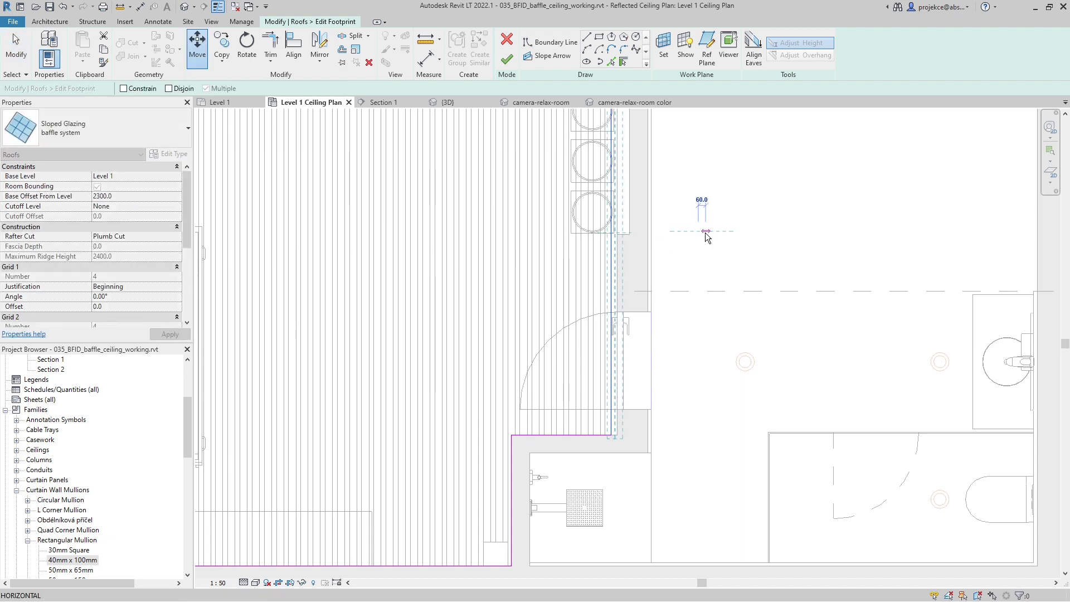
click(704, 233)
click(507, 58)
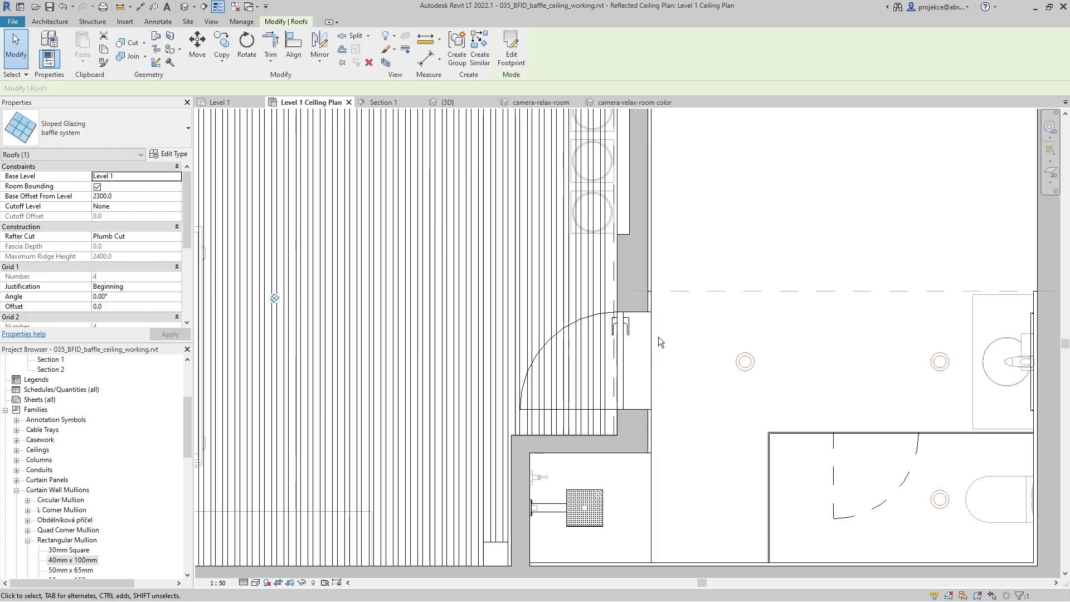
Step: Edit the roof footprint again, shift the same edge a little closer to the door wall, finish, and check the corner
double_click(615, 220)
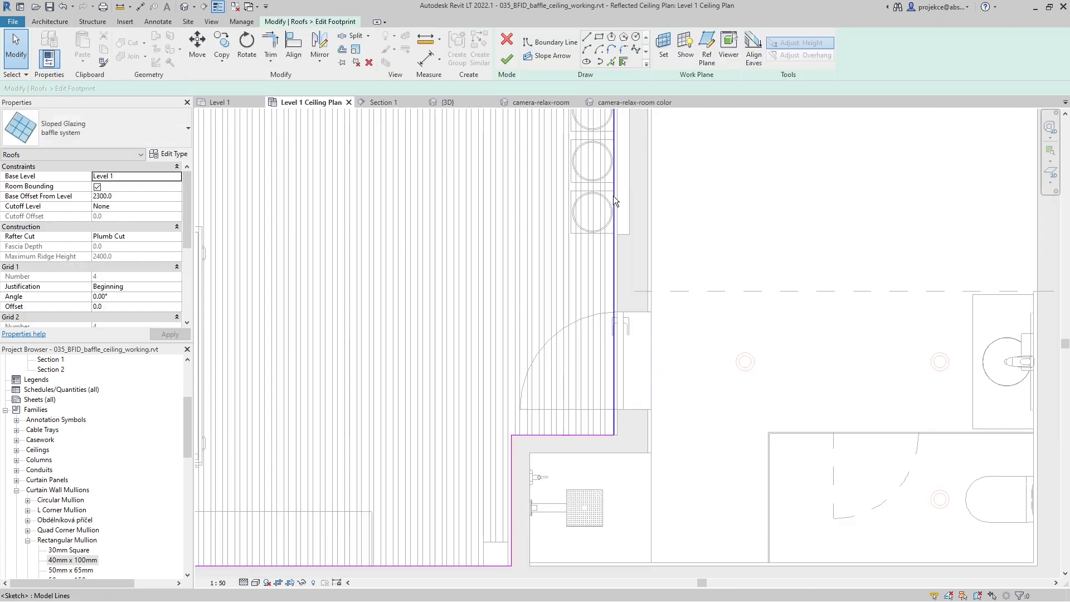
click(615, 202)
key(m)
key(v)
click(702, 196)
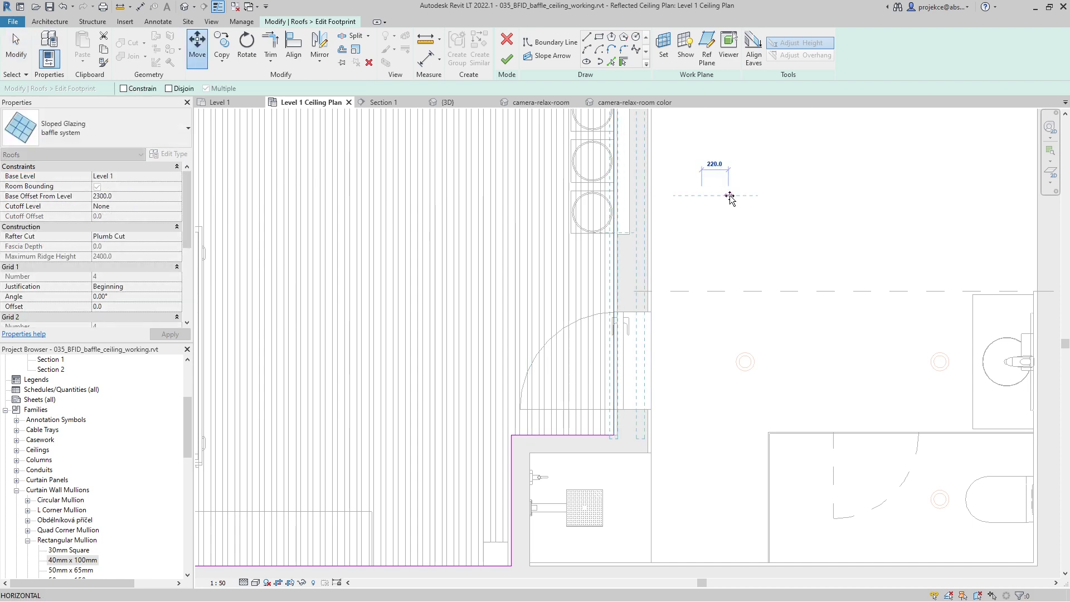
text(220)
key(Return)
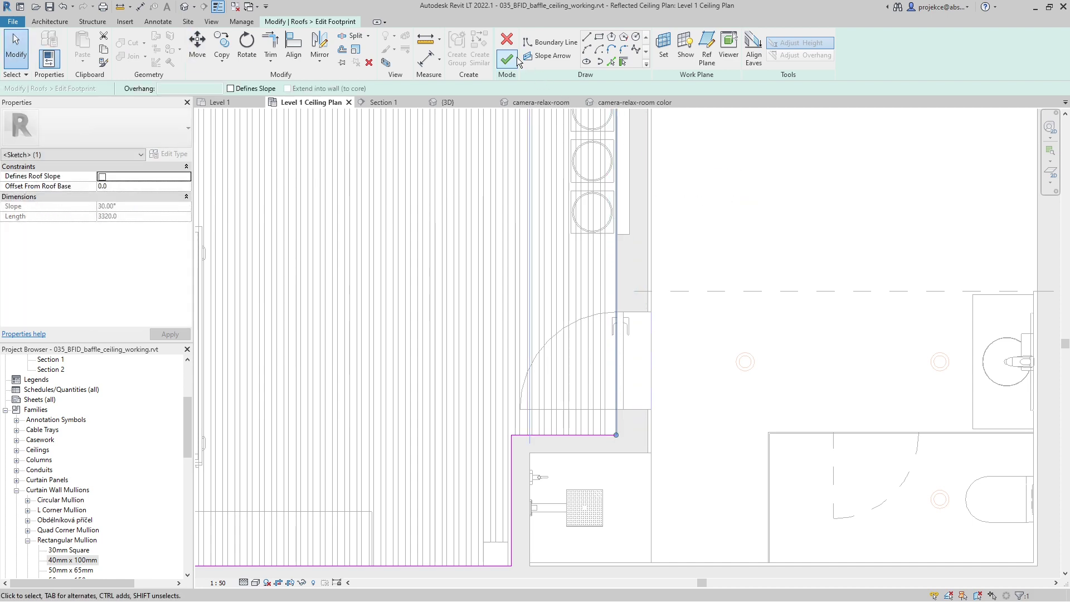
key(f)
key(f)
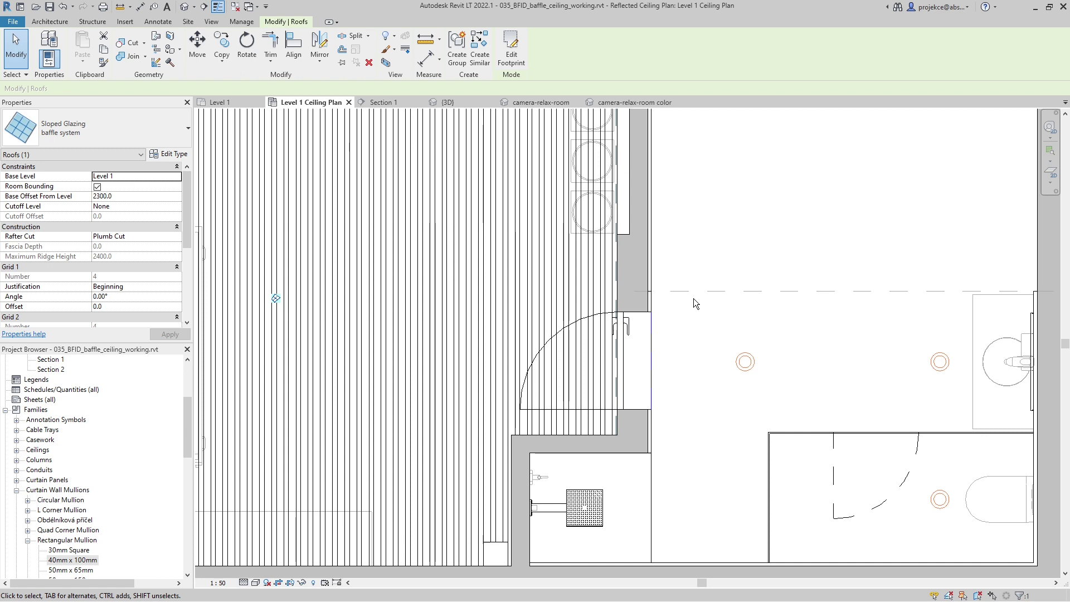
scroll(621, 446, up, 5)
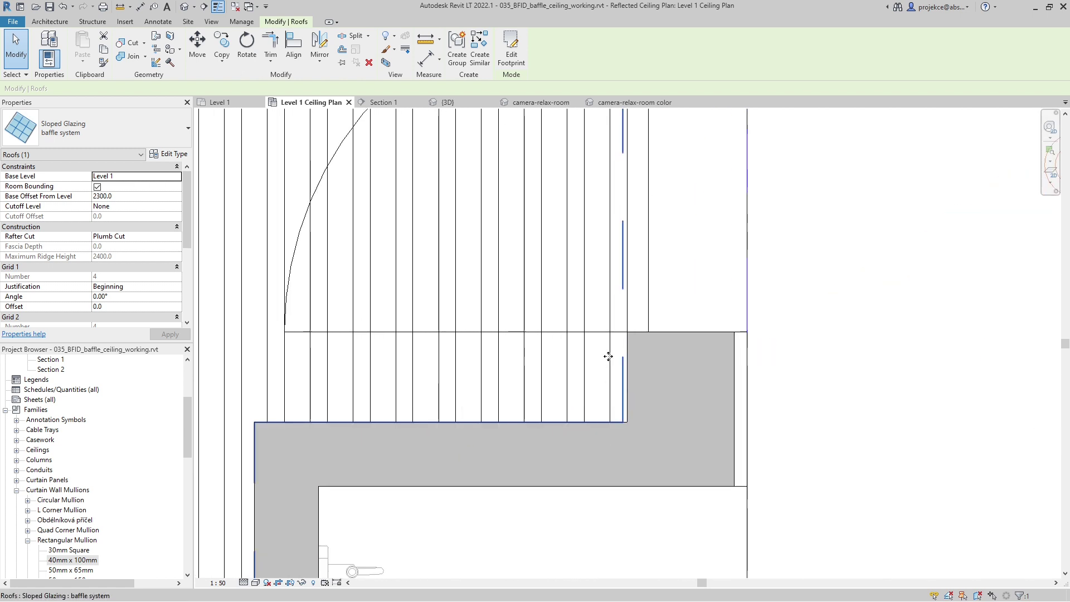
scroll(608, 357, down, 5)
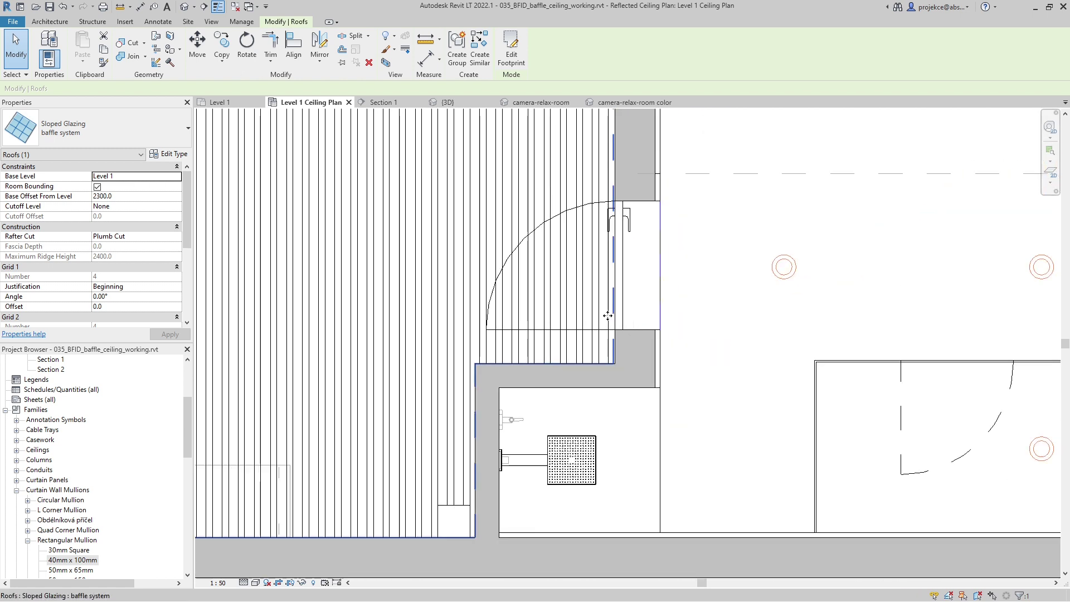
Step: Edit the roof footprint, move the edge beside the shower niche wall 400 mm into the room, and finish the sketch
middle_drag(609, 356, 640, 239)
scroll(640, 239, down, 3)
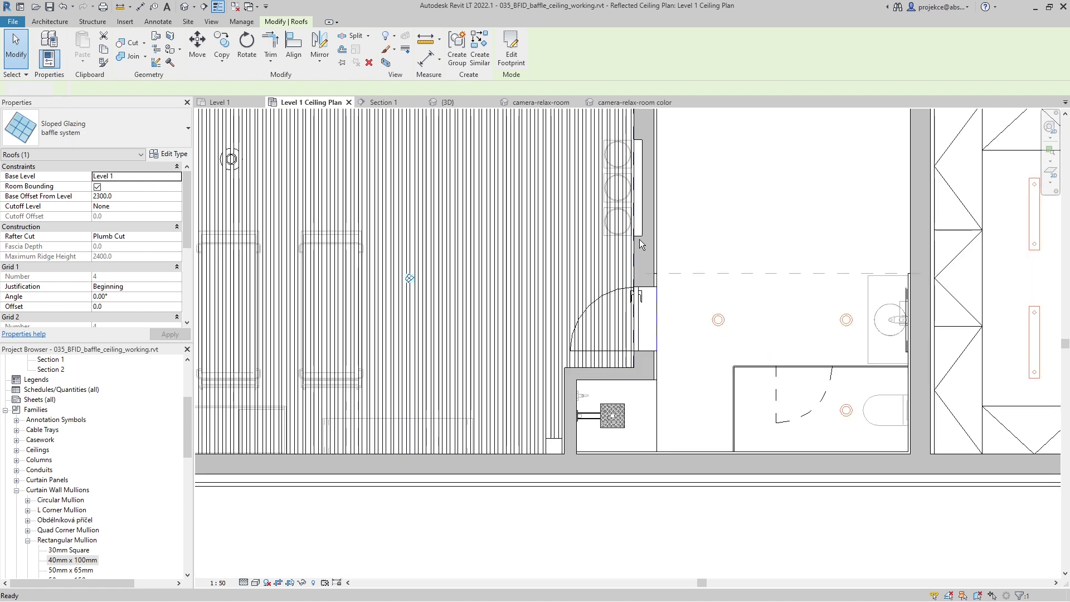
key(Escape)
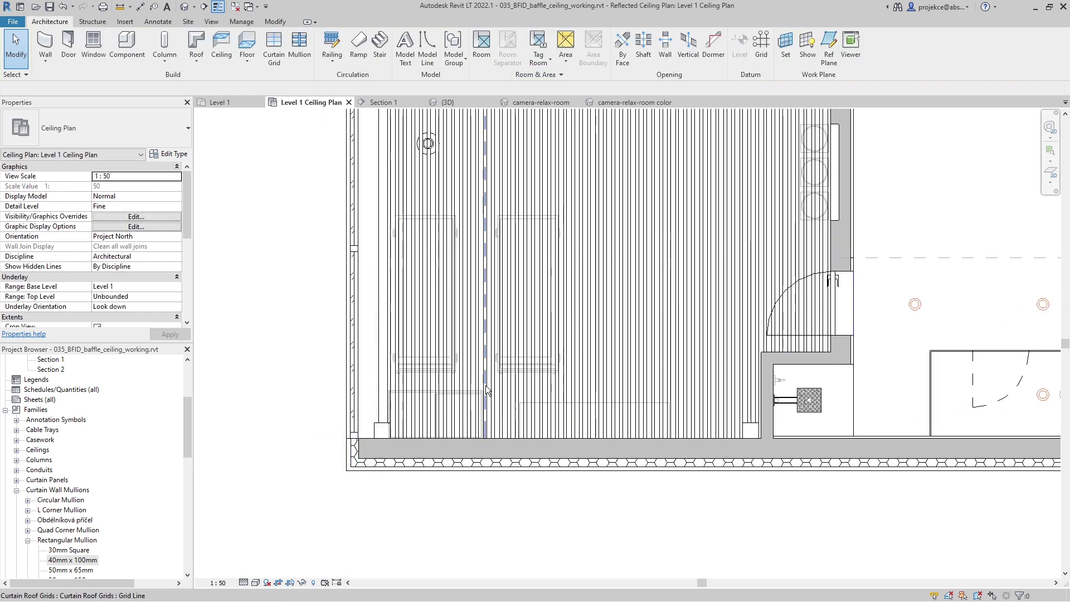
middle_drag(728, 314, 728, 404)
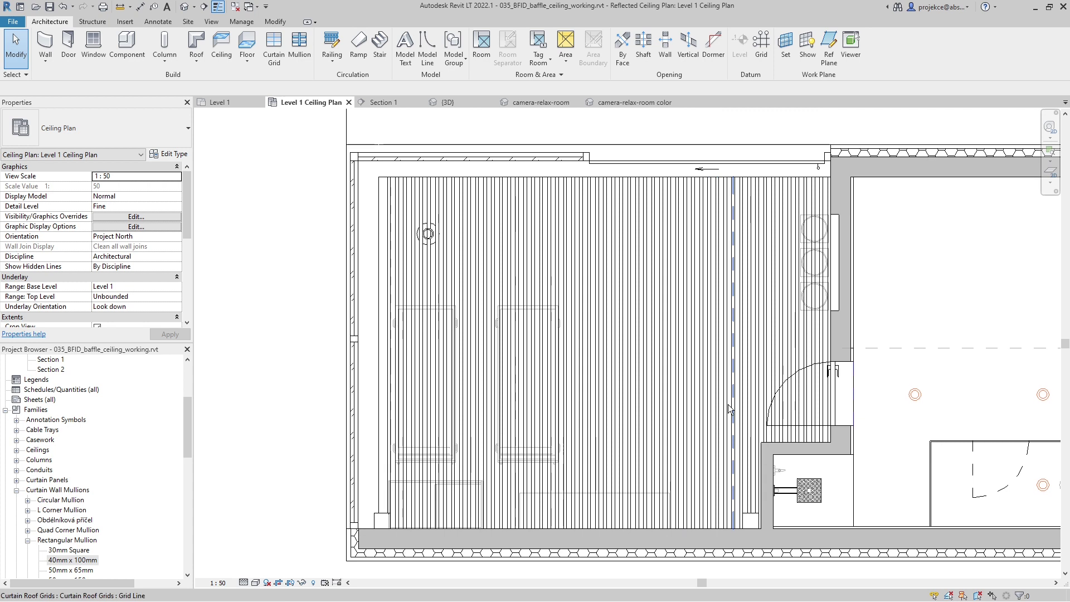
click(402, 178)
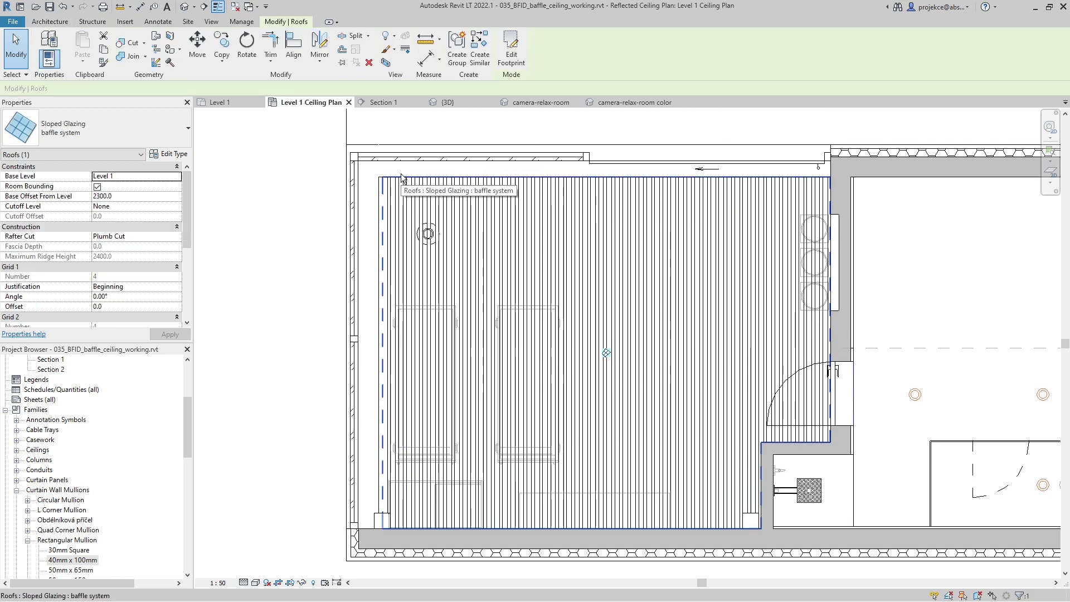
click(511, 48)
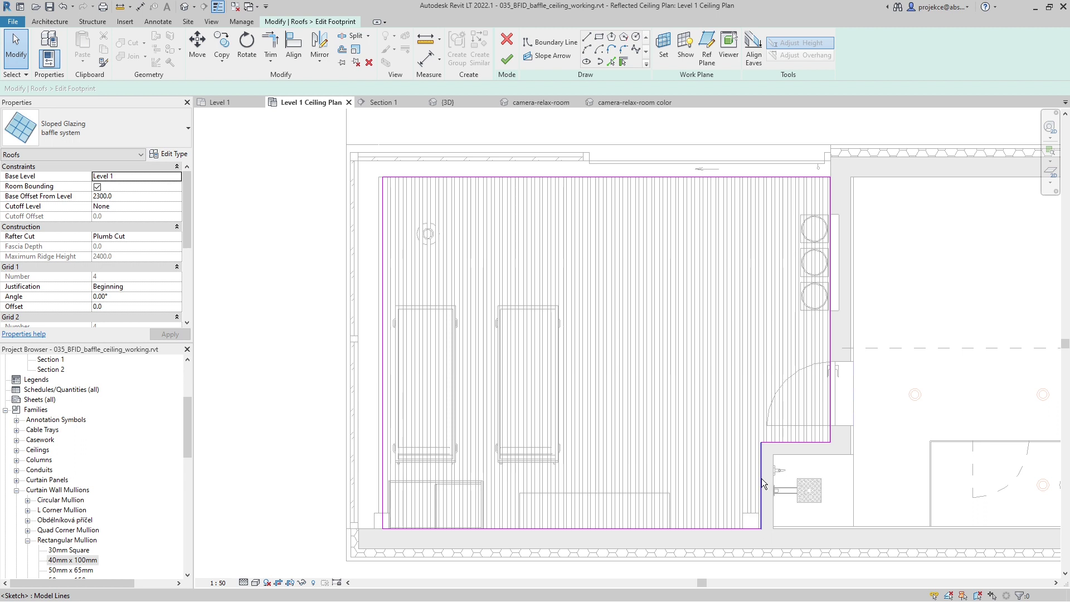
click(762, 480)
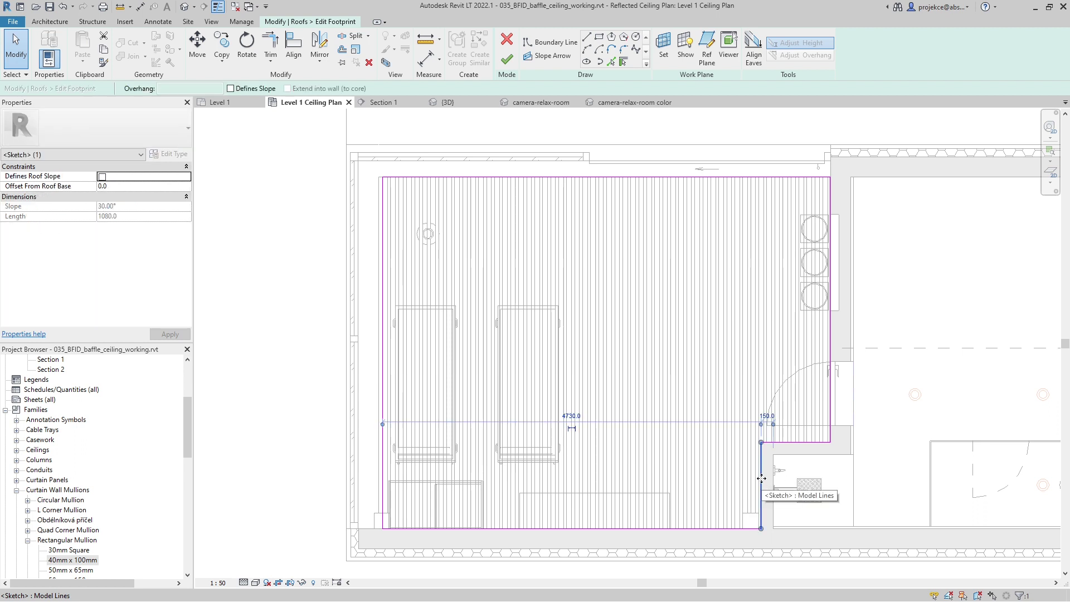
drag(761, 478, 729, 480)
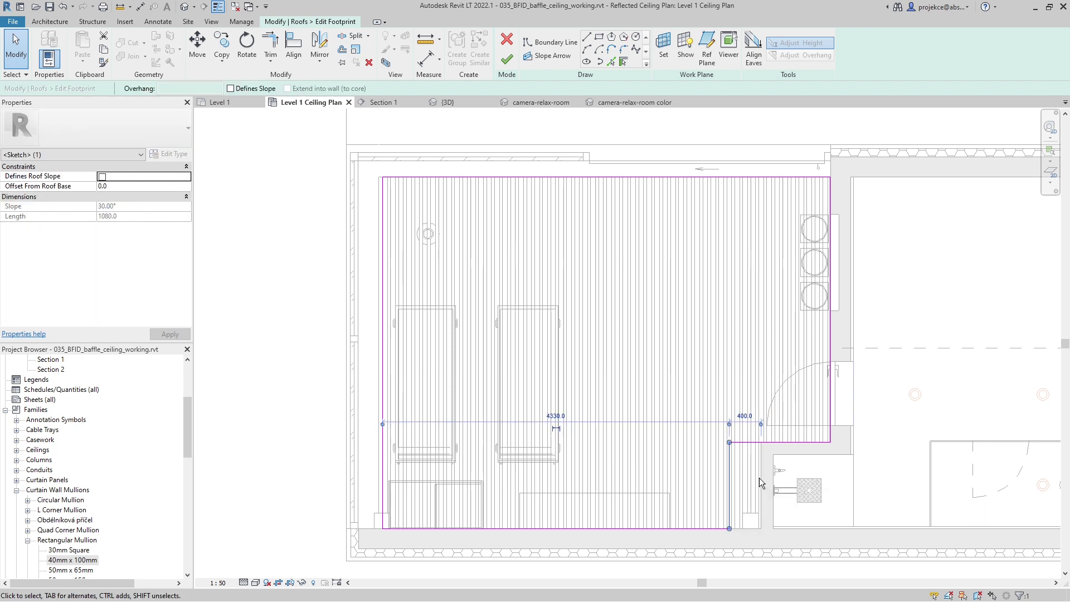
click(507, 59)
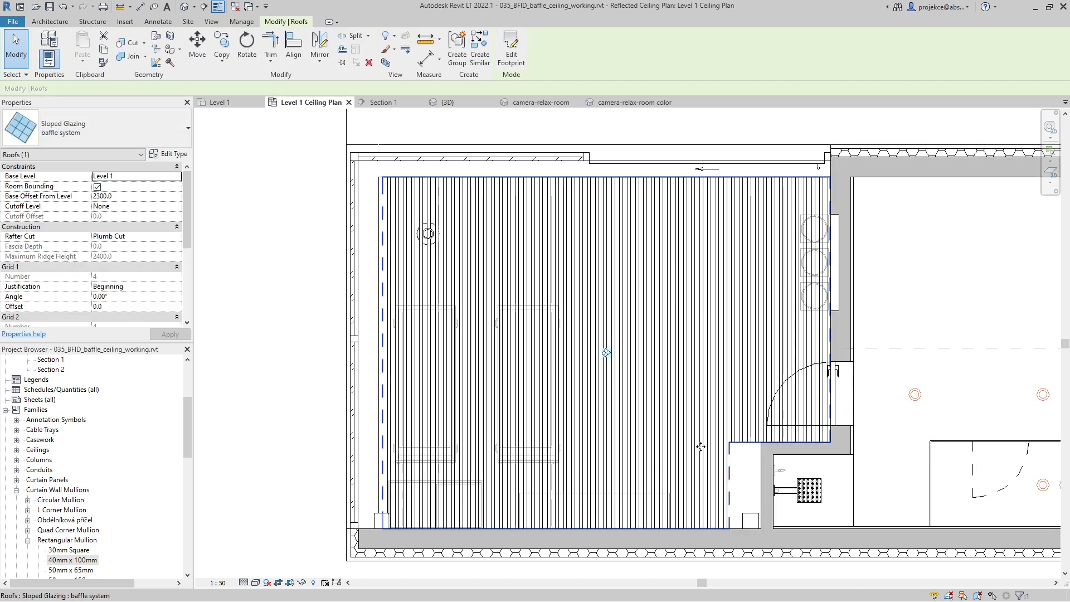
Step: Reopen the roof footprint and sketch a circular boundary about 141 mm in radius, centred on the round flue
click(511, 50)
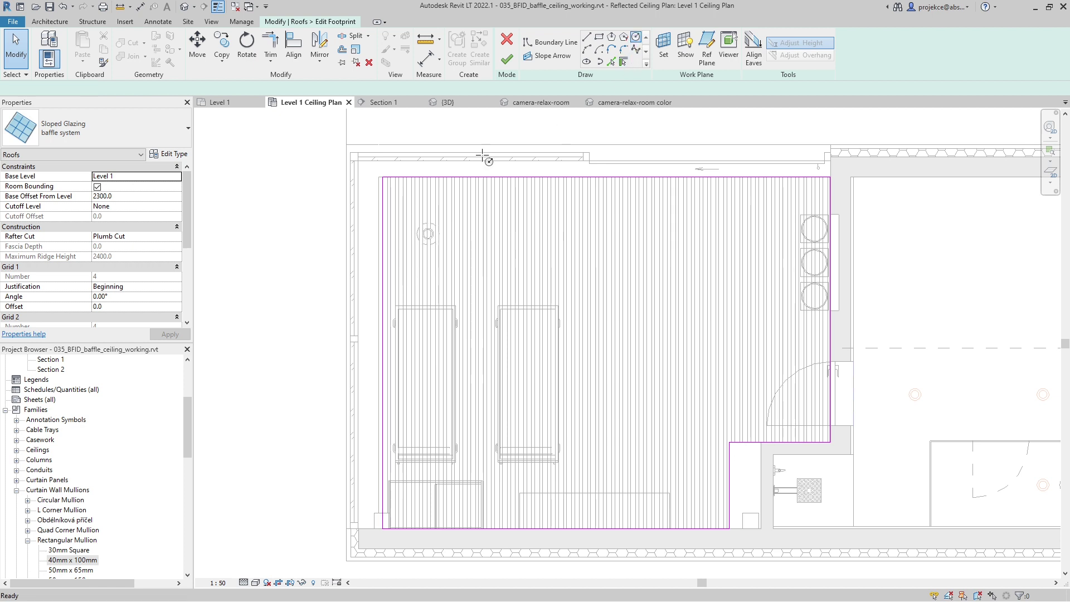
click(636, 37)
scroll(427, 238, up, 5)
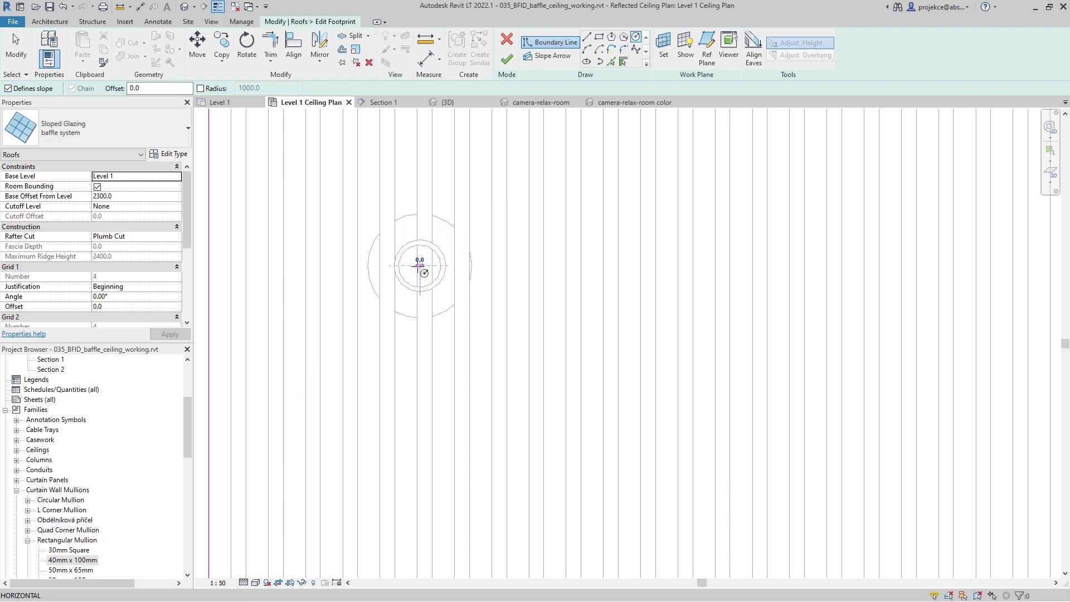
click(419, 266)
click(472, 286)
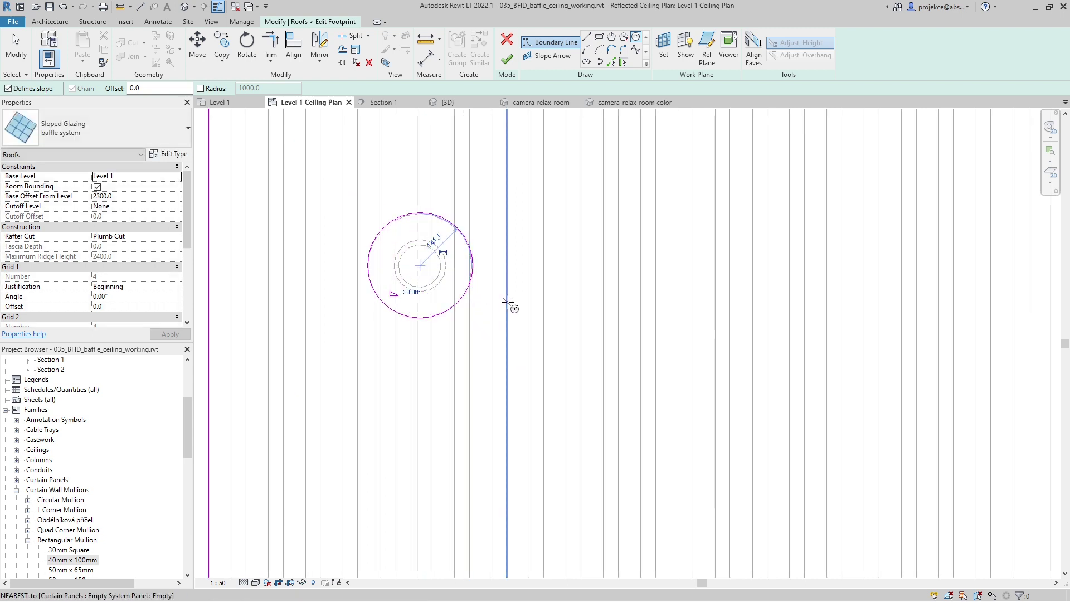
key(Escape)
key(Escape)
scroll(495, 269, down, 2)
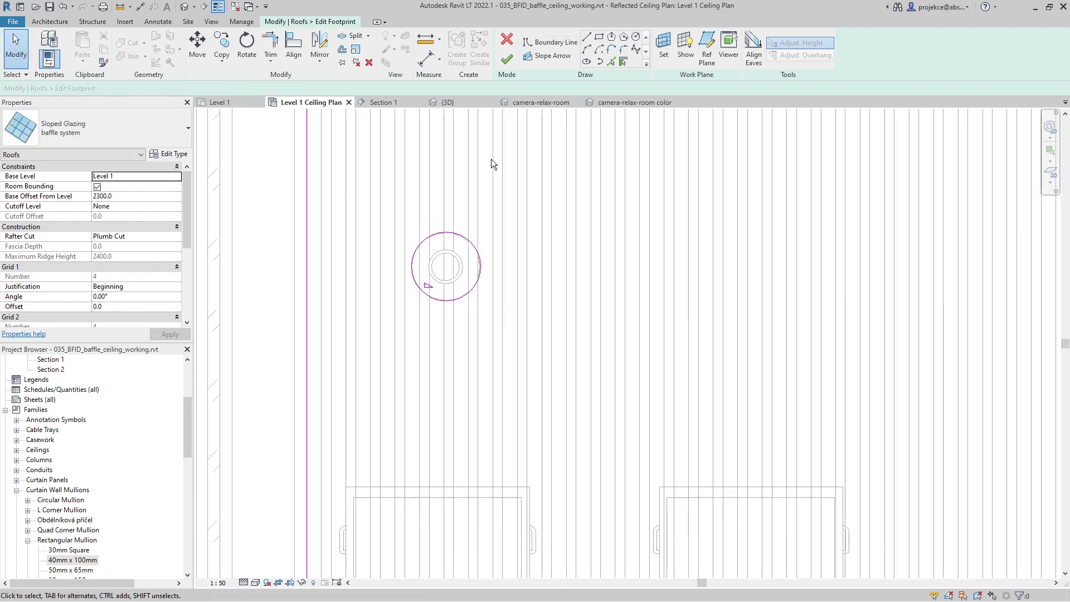
Step: Turn off Defines Roof Slope for the circular boundary and finish the roof sketch
click(442, 238)
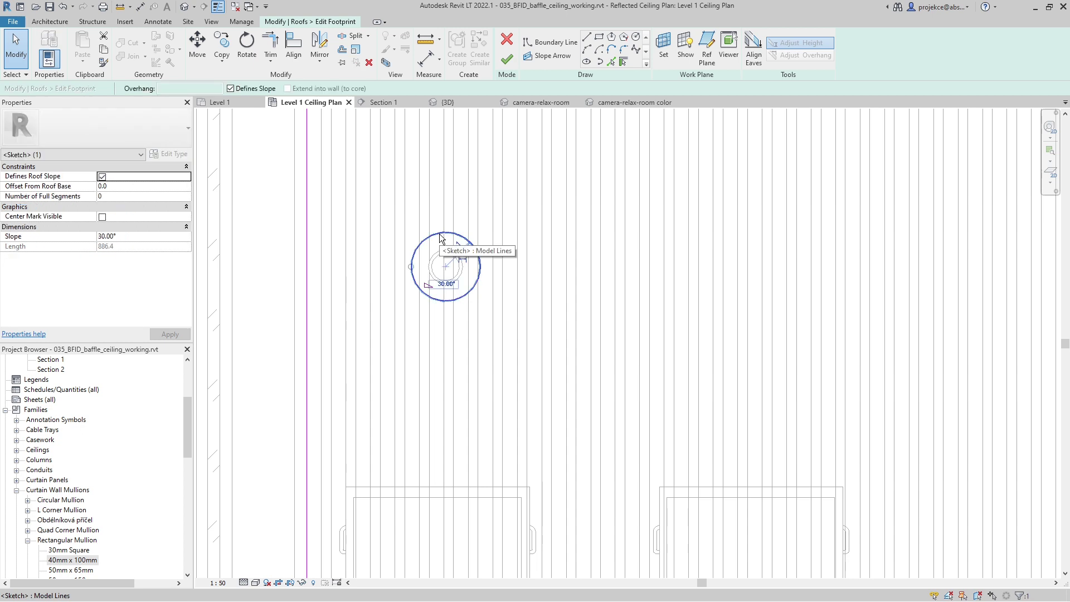
click(101, 177)
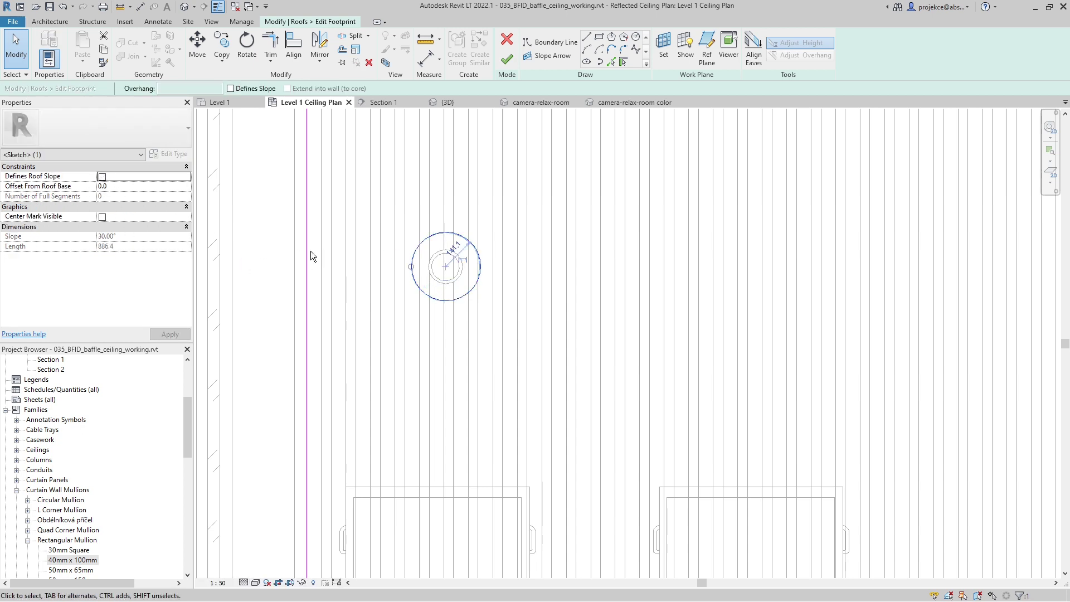
click(430, 166)
click(507, 60)
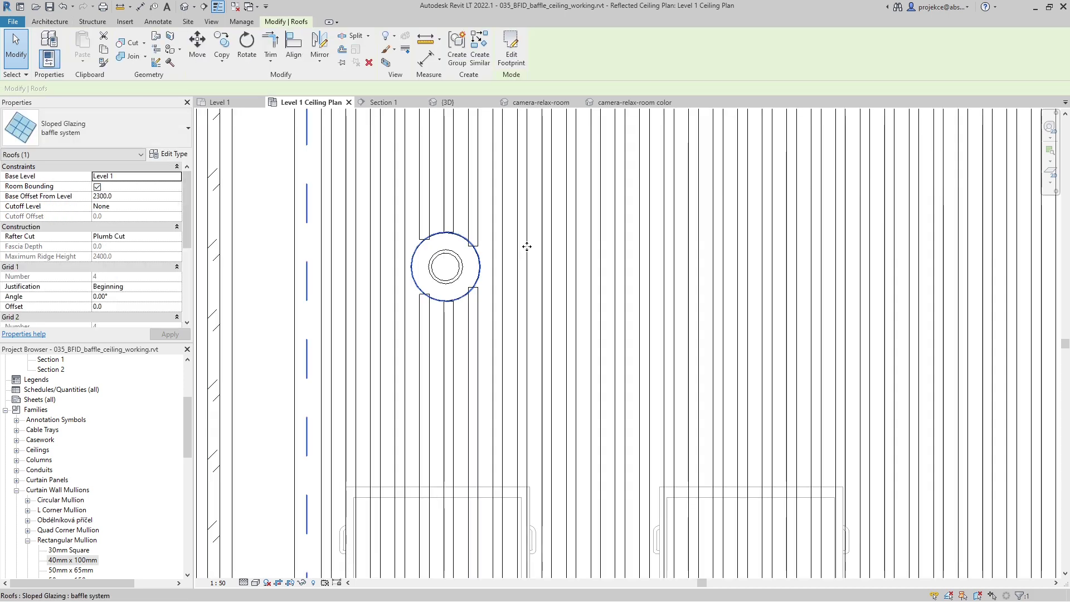
scroll(526, 246, down, 2)
key(Escape)
scroll(473, 259, down, 1)
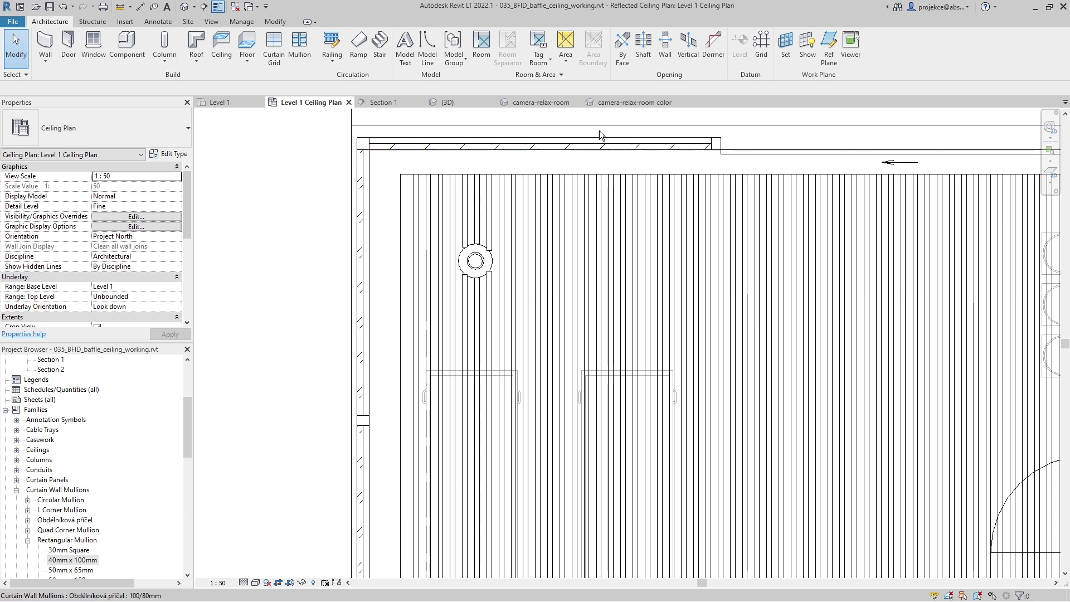
Step: Check the flue cutout in the camera-relax-room color view with hidden elements temporarily revealed, and return to the Level 1 Ceiling Plan
click(611, 102)
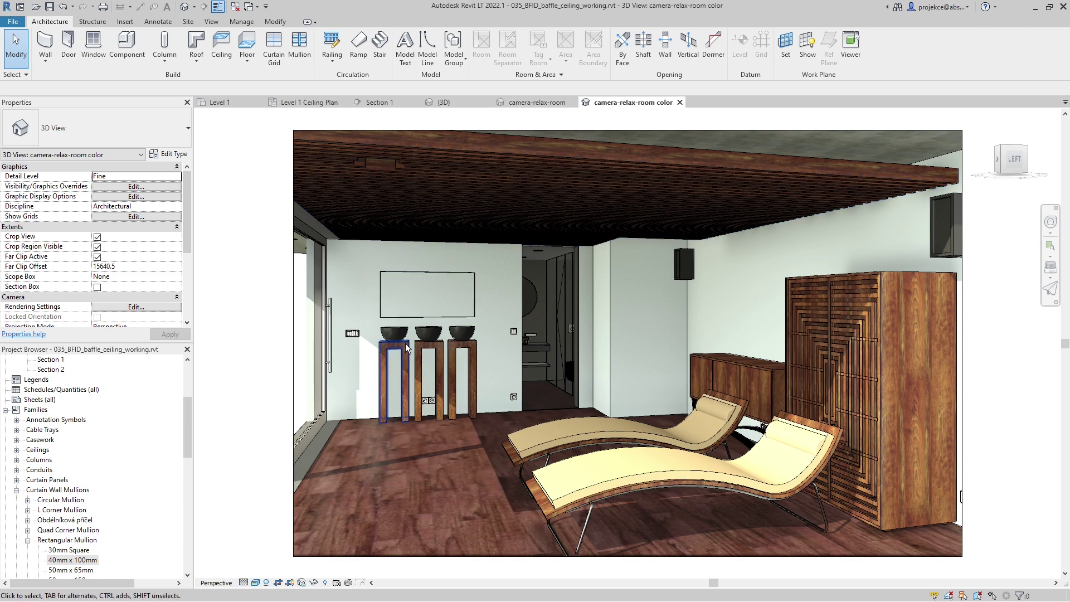
click(325, 583)
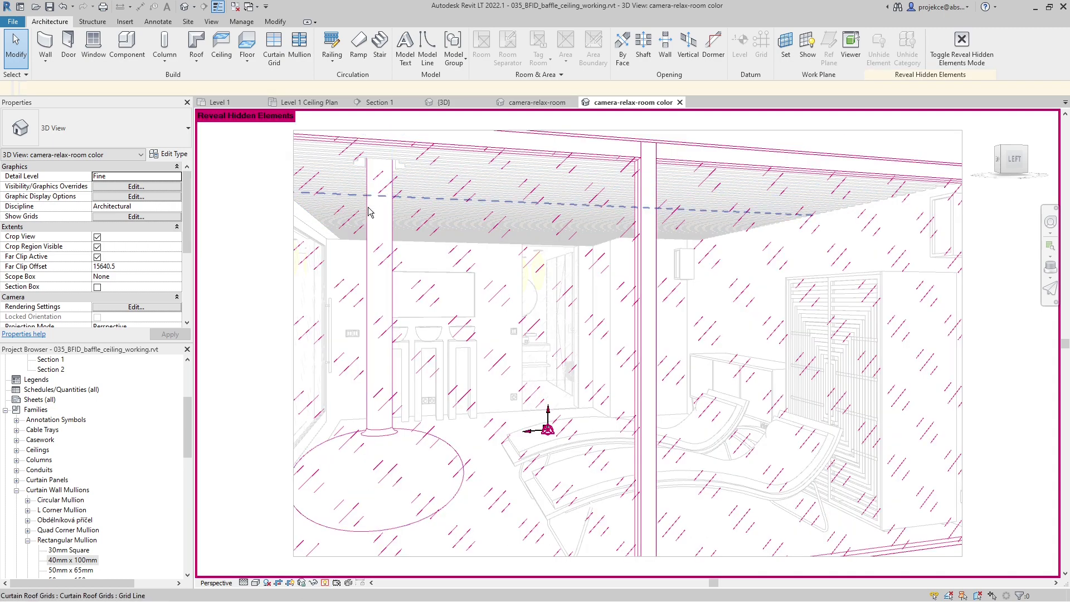
click(324, 583)
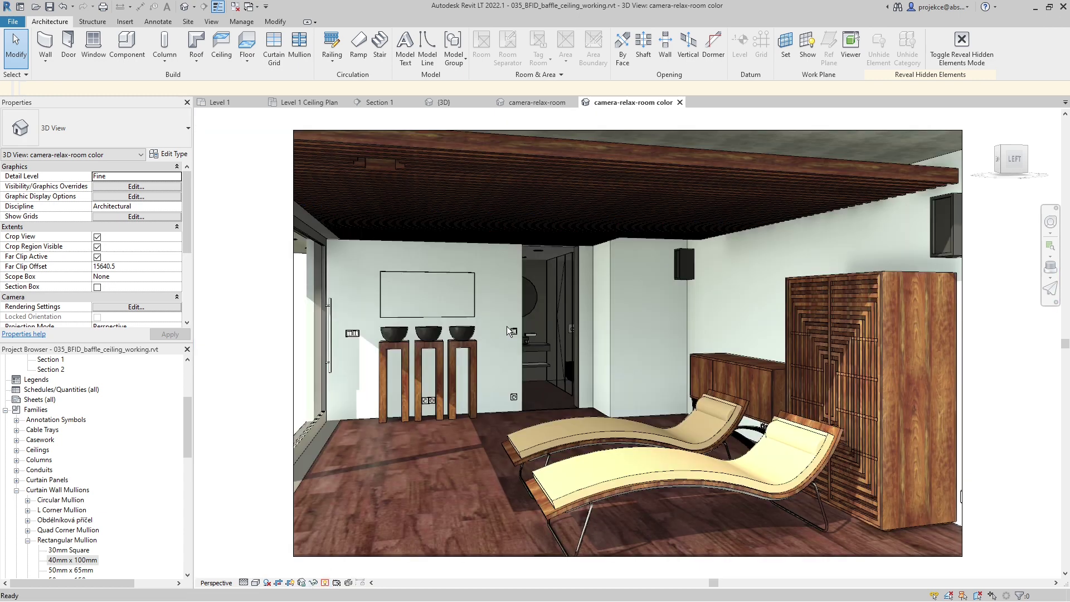
click(312, 102)
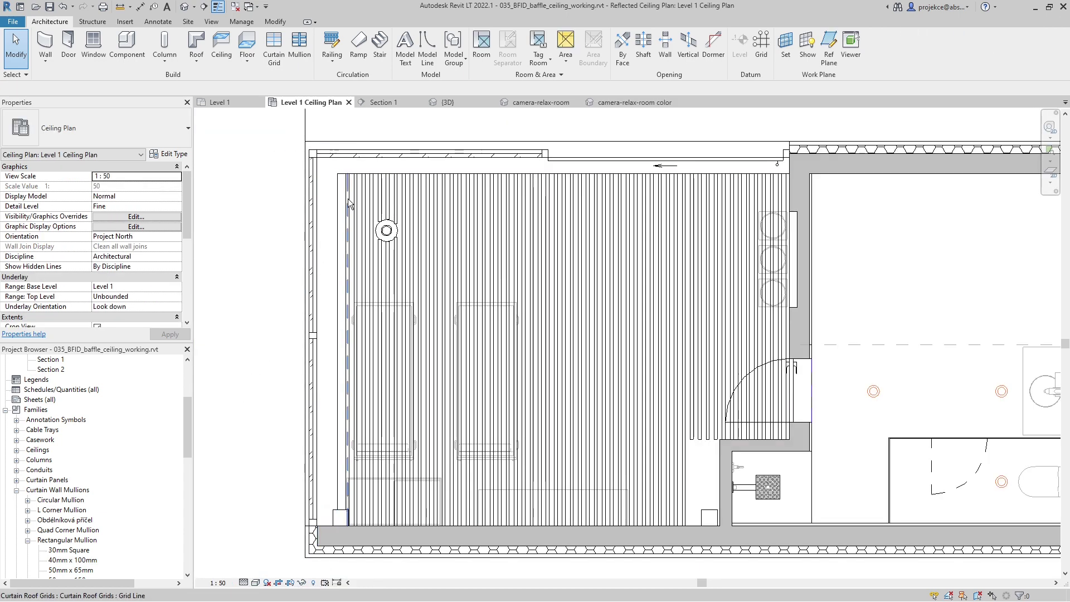
drag(348, 199, 396, 223)
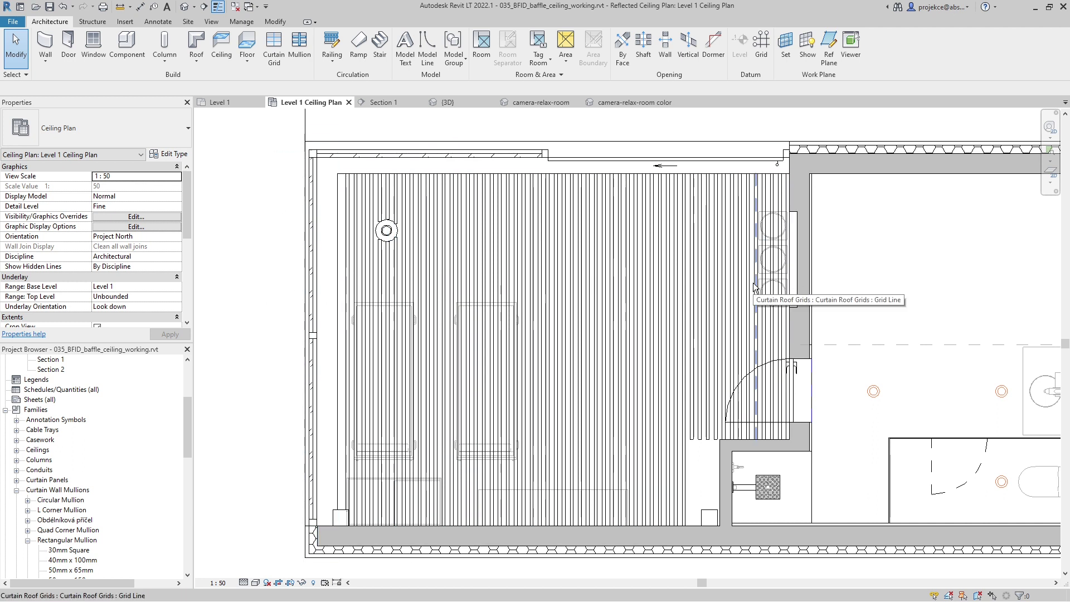
Step: Start a new roof by footprint on Level 1 using the Sloped Glazing type baffle system
key(r)
key(f)
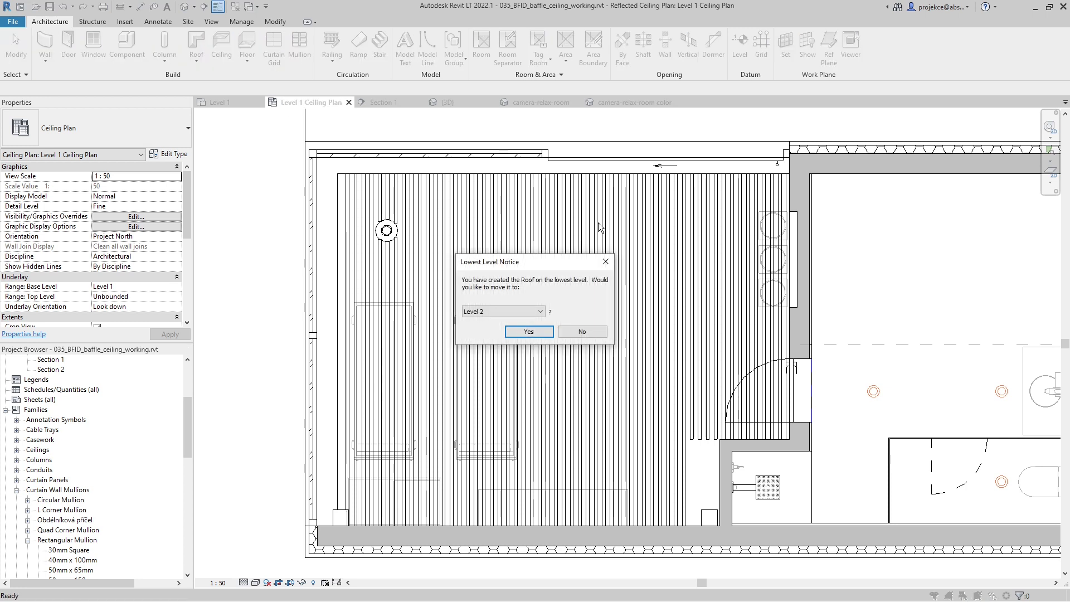
key(r)
key(f)
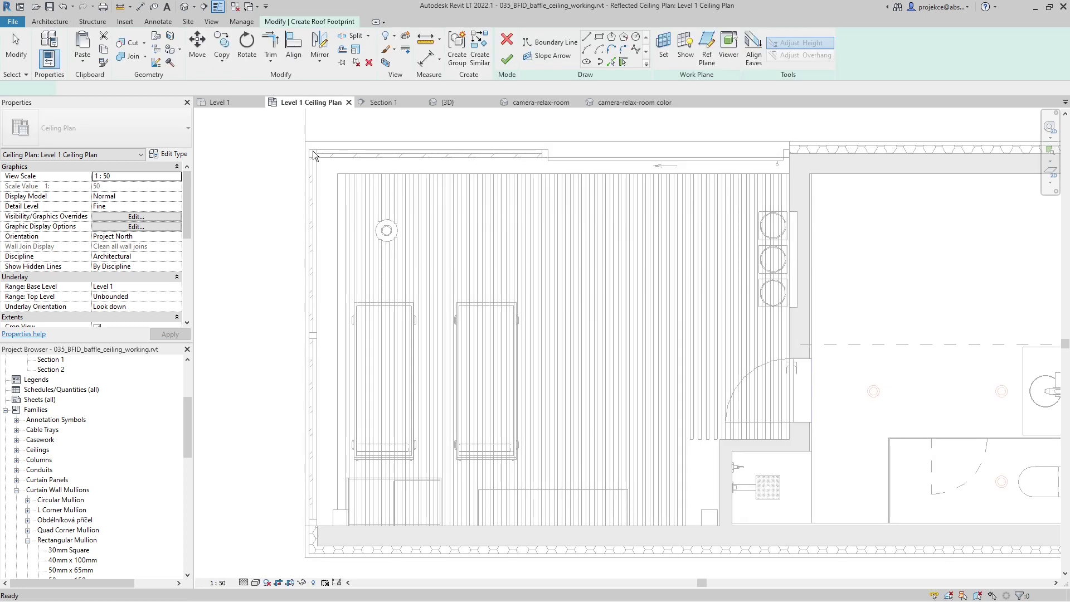
click(152, 120)
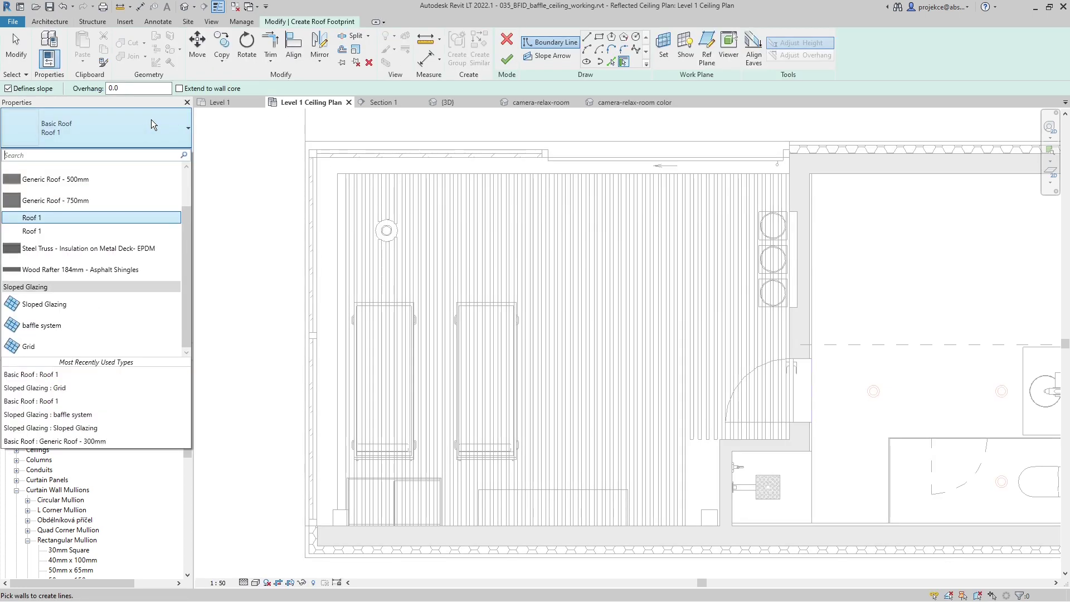
click(42, 327)
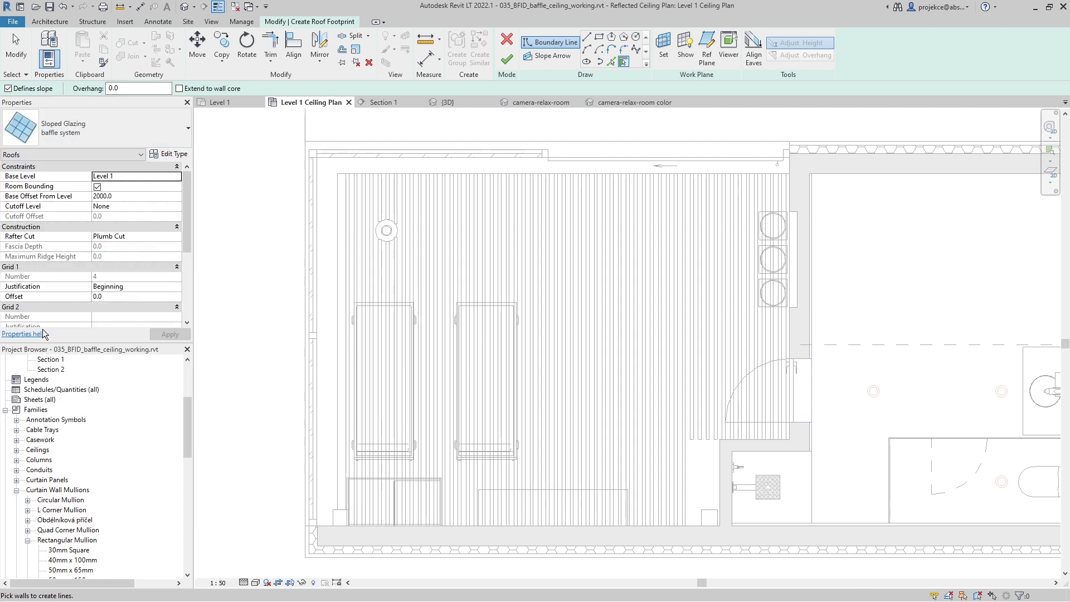
Step: Duplicate the baffle system type under the name "baffle system hroziontal"
click(174, 154)
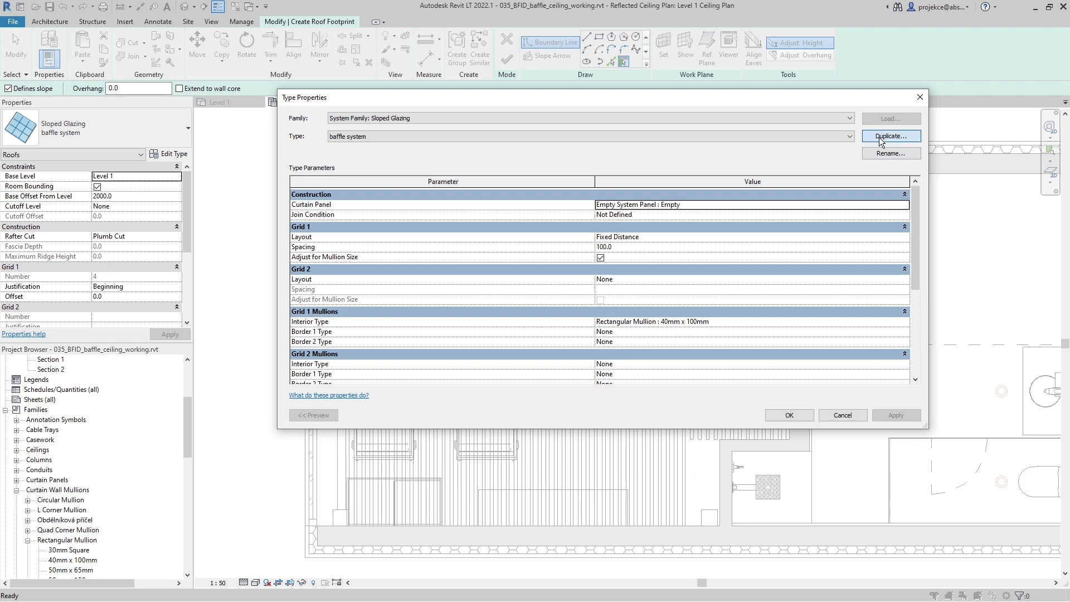
click(879, 138)
click(609, 257)
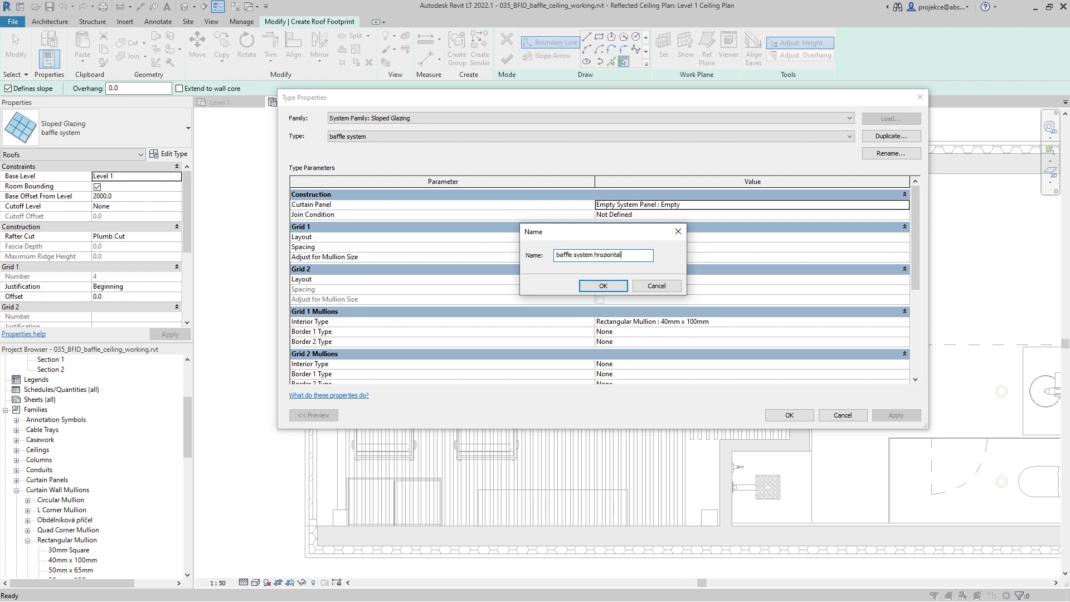
click(603, 286)
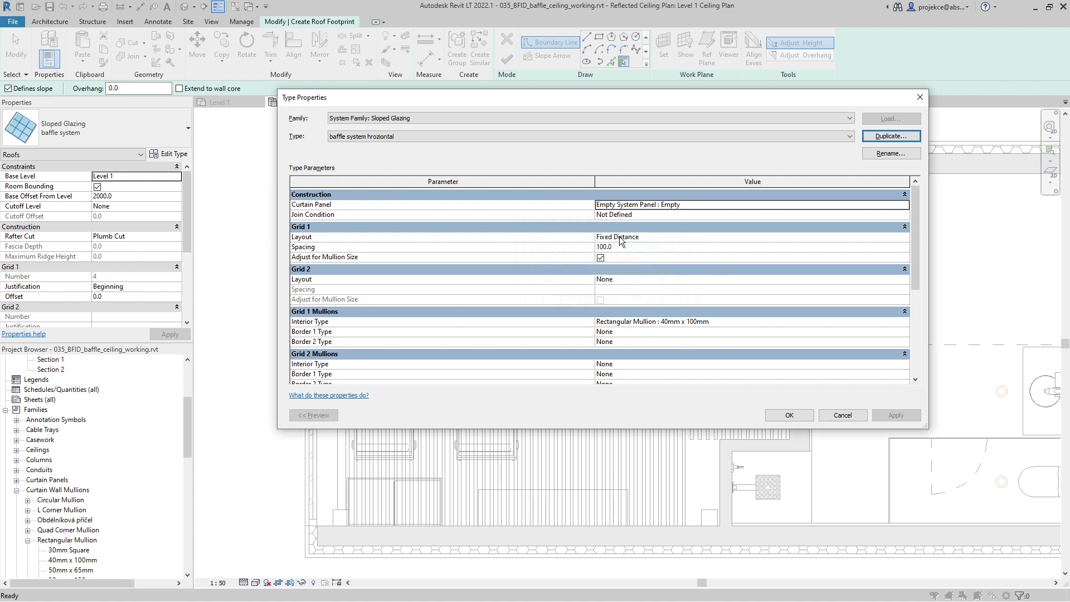
Step: Set the new type's Grid 1 layout and Grid 1 interior mullion type to None
click(905, 237)
click(904, 237)
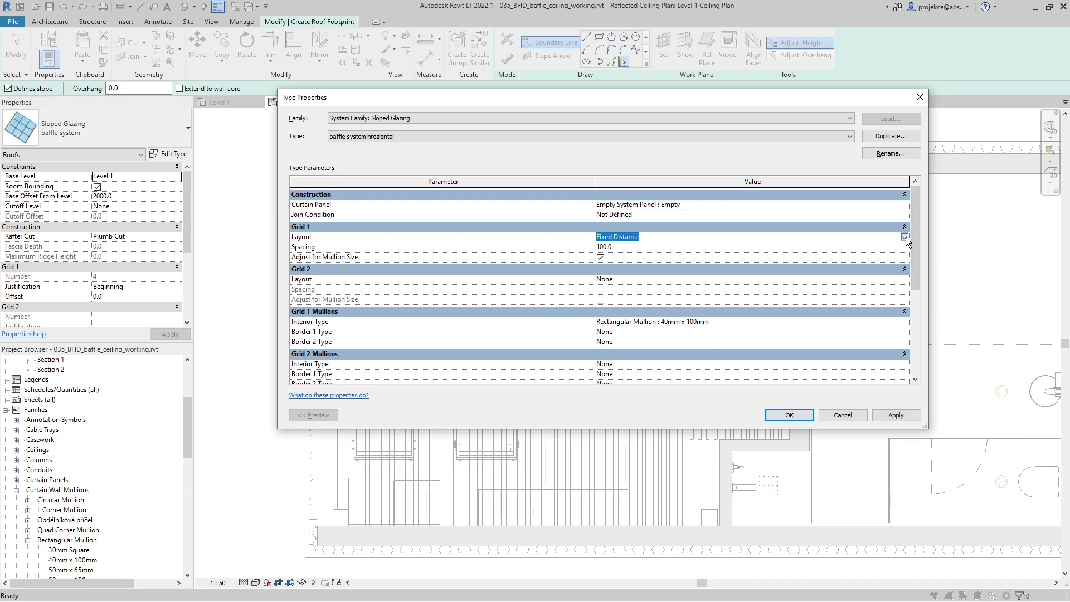
click(905, 237)
click(628, 246)
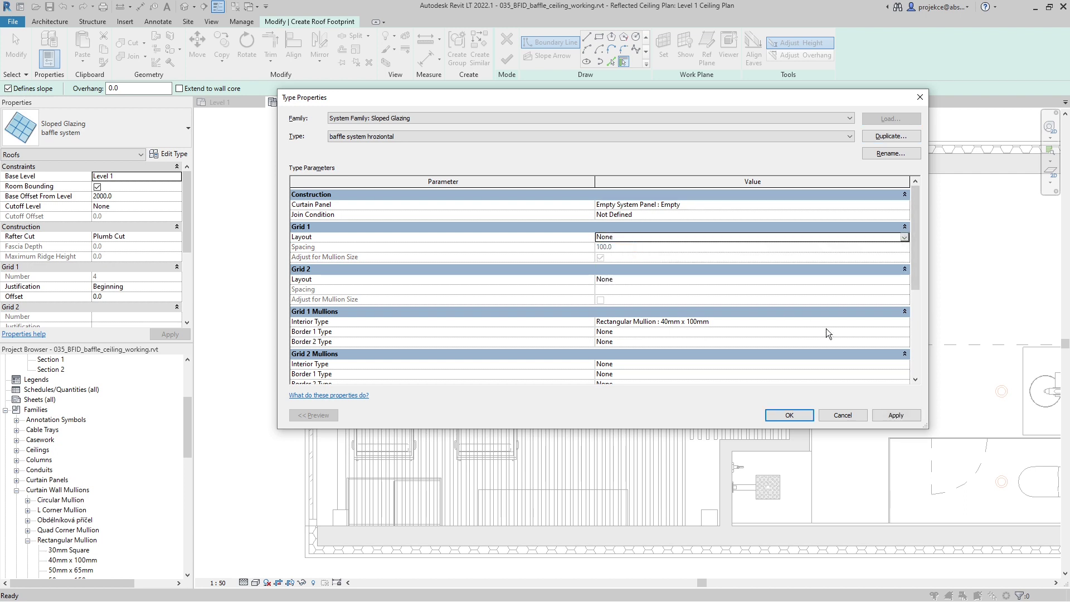
click(906, 322)
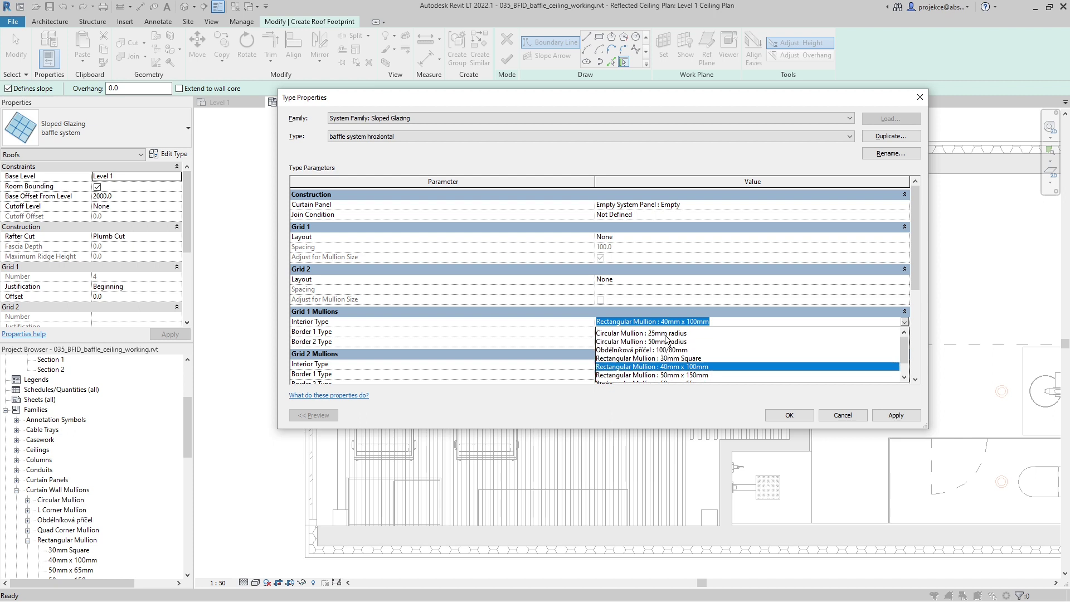
click(613, 331)
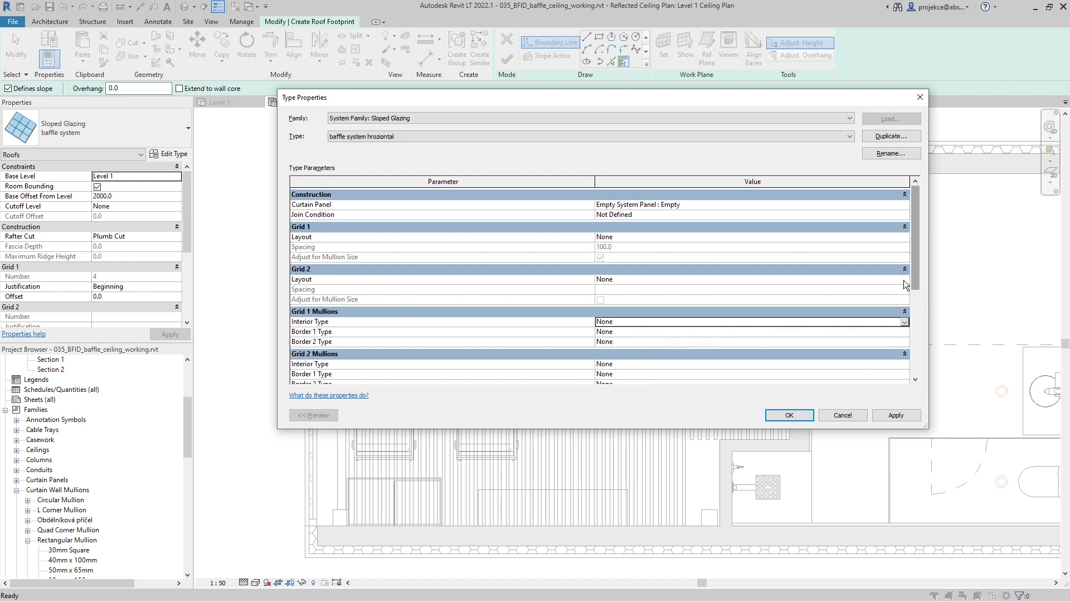
Step: Set the Grid 2 layout to Fixed Distance with a spacing of 100 mm
click(647, 279)
click(647, 280)
click(628, 298)
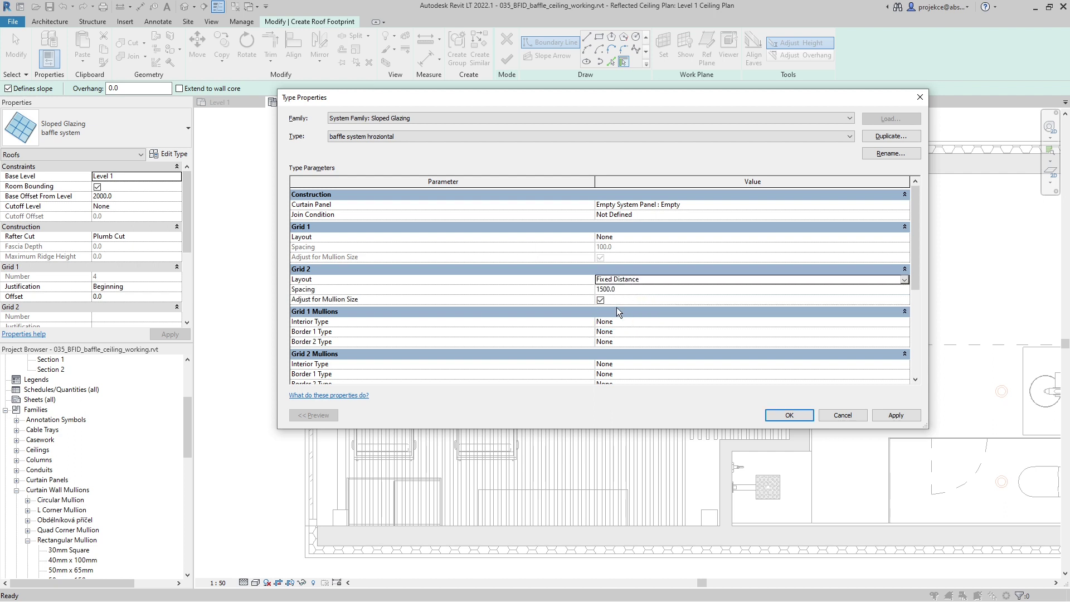
click(631, 288)
text(100)
key(Return)
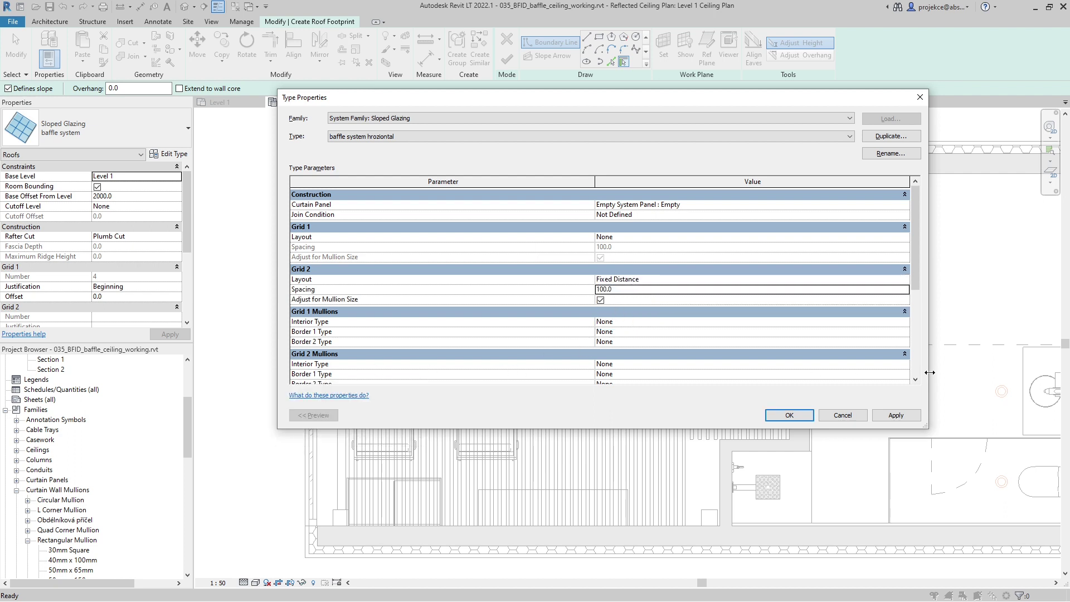
Step: Set the Grid 2 interior mullion type to Rectangular Mullion : 40mm x 100mm and confirm the type properties
click(905, 364)
click(905, 364)
scroll(669, 403, down, 1)
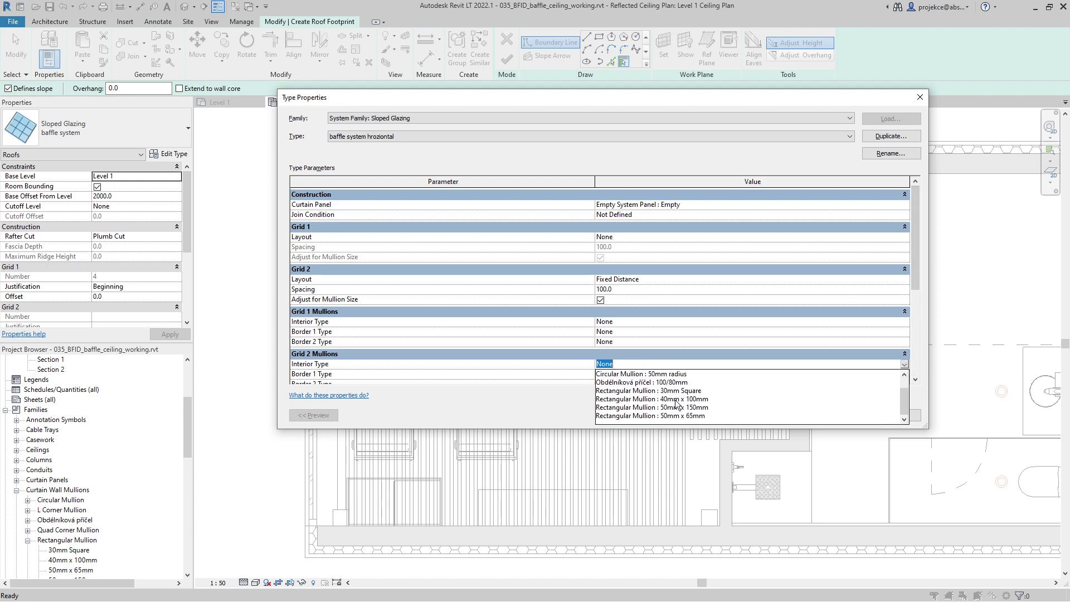
click(677, 399)
click(787, 419)
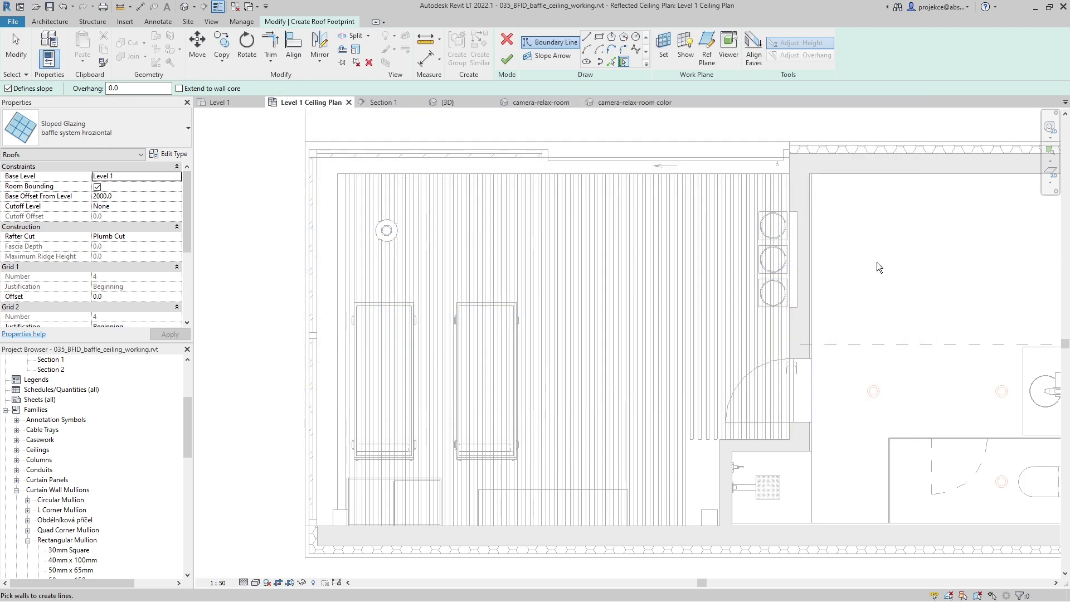
Step: Sketch a rectangular roof boundary about 2800 by 1200 mm in the bathroom and stretch its lower edge down into the shower and toilet area
click(599, 38)
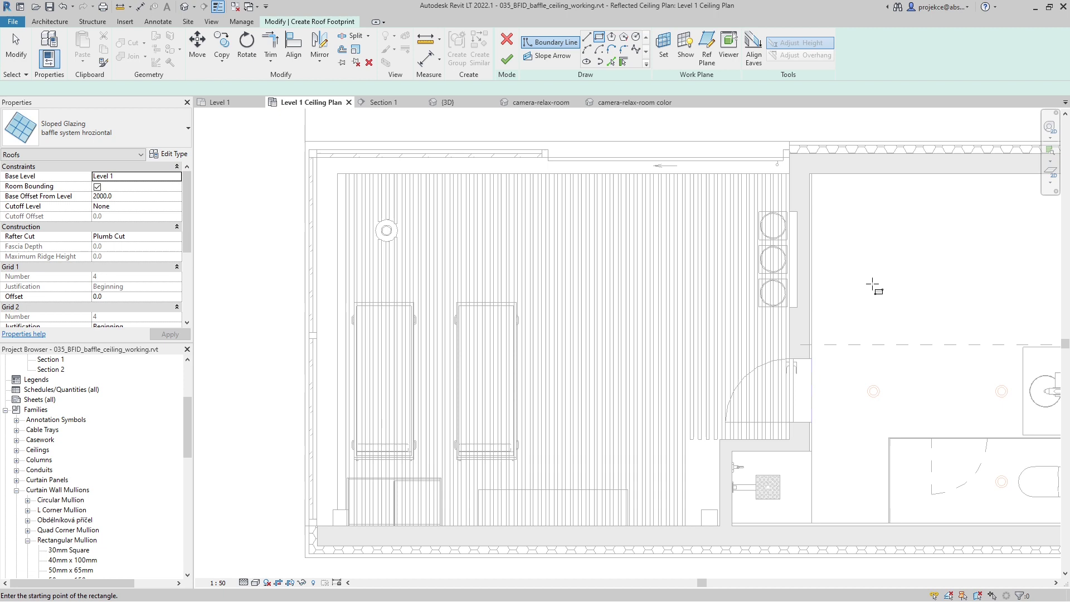
click(828, 223)
middle_drag(892, 262, 505, 221)
click(667, 279)
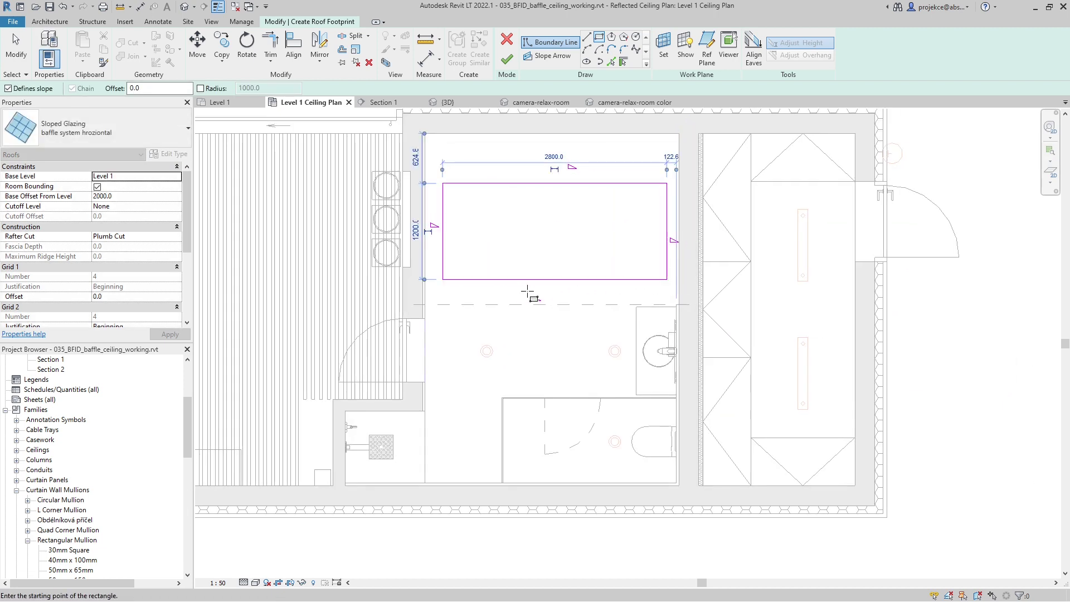
key(Escape)
key(Escape)
click(536, 280)
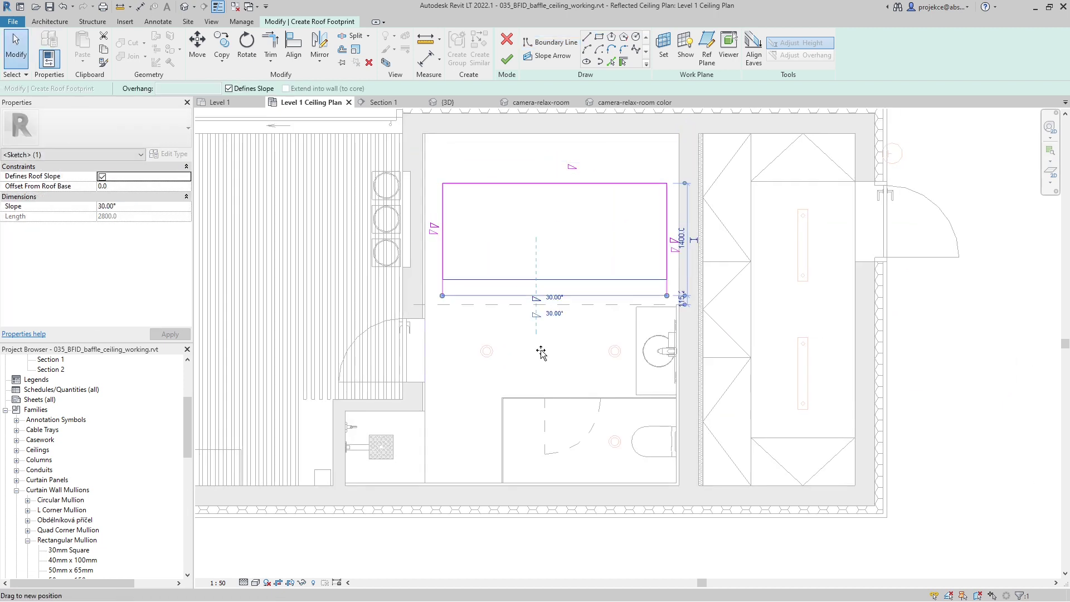
mouse_move(537, 280)
mouse_down()
mouse_move(543, 429)
mouse_move(533, 431)
mouse_up()
Step: Turn off the roof slope for all four boundary lines and finish the horizontal baffle roof
key(Tab)
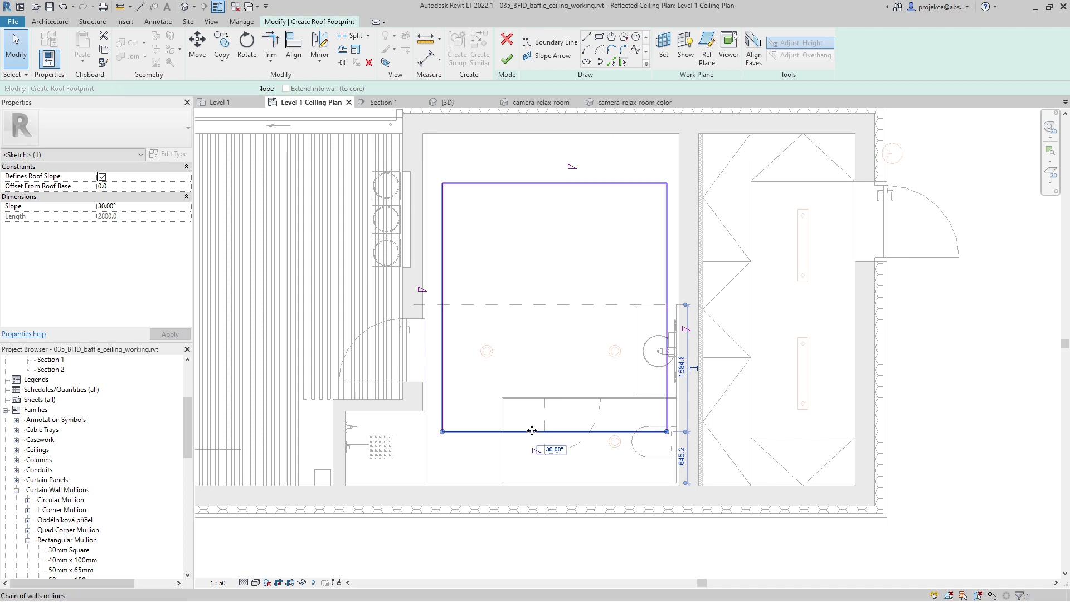
click(533, 431)
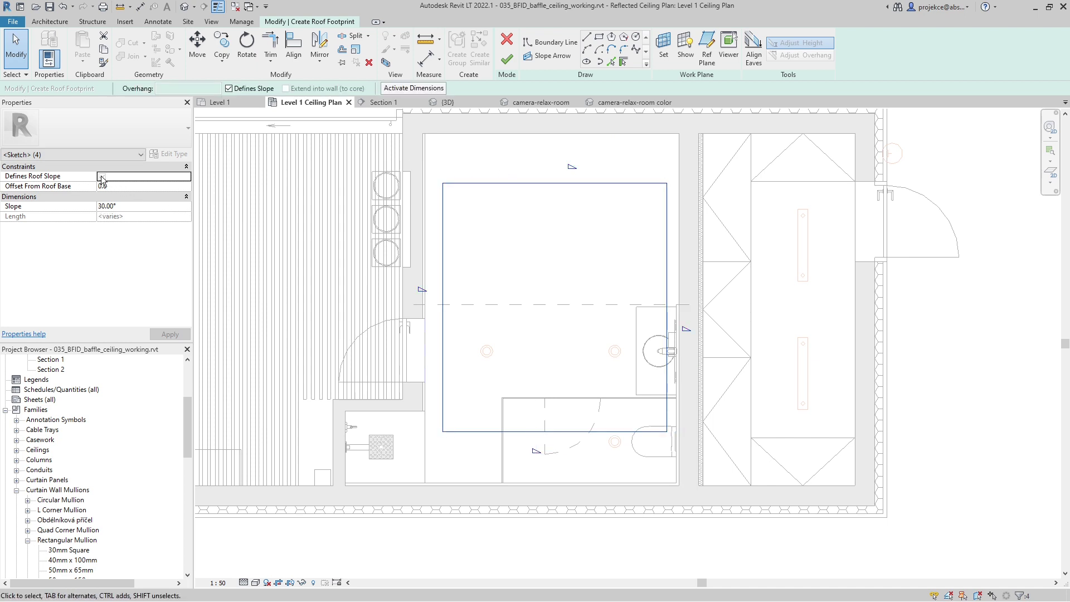
click(510, 240)
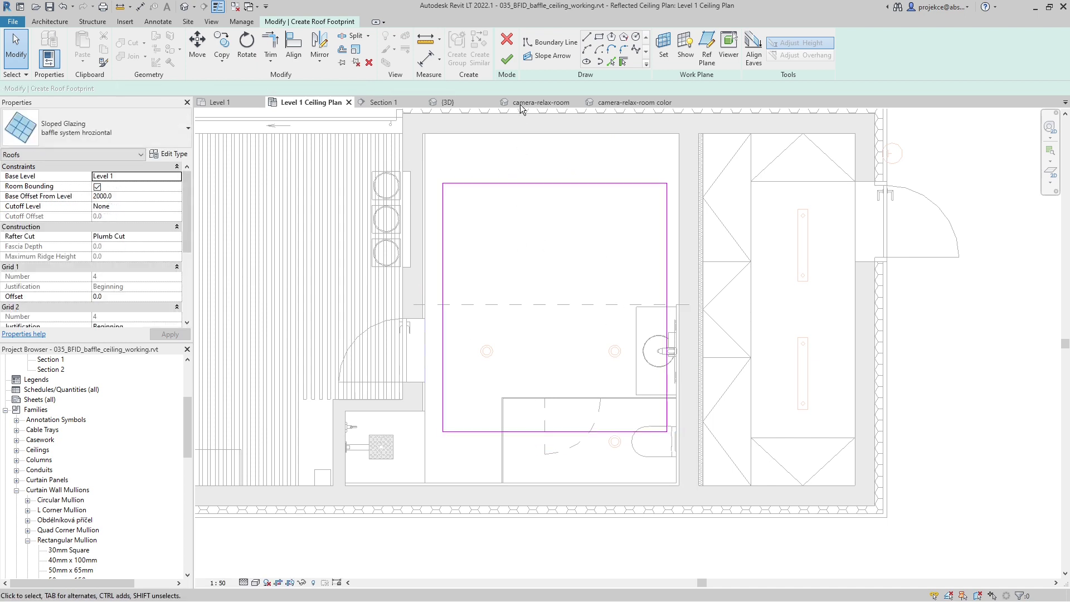
click(507, 60)
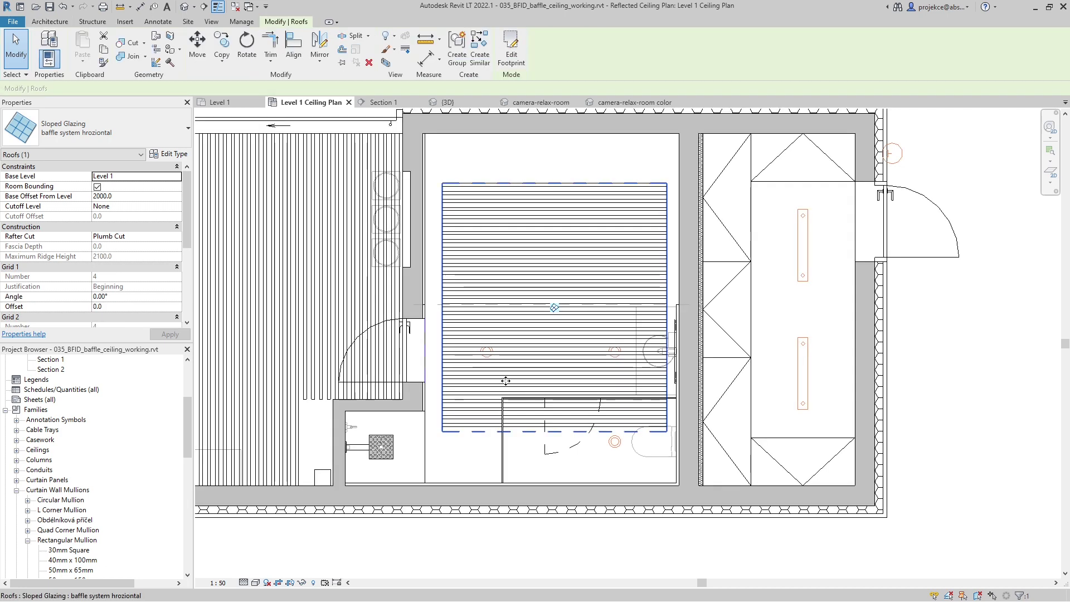
key(Escape)
middle_drag(500, 311, 634, 302)
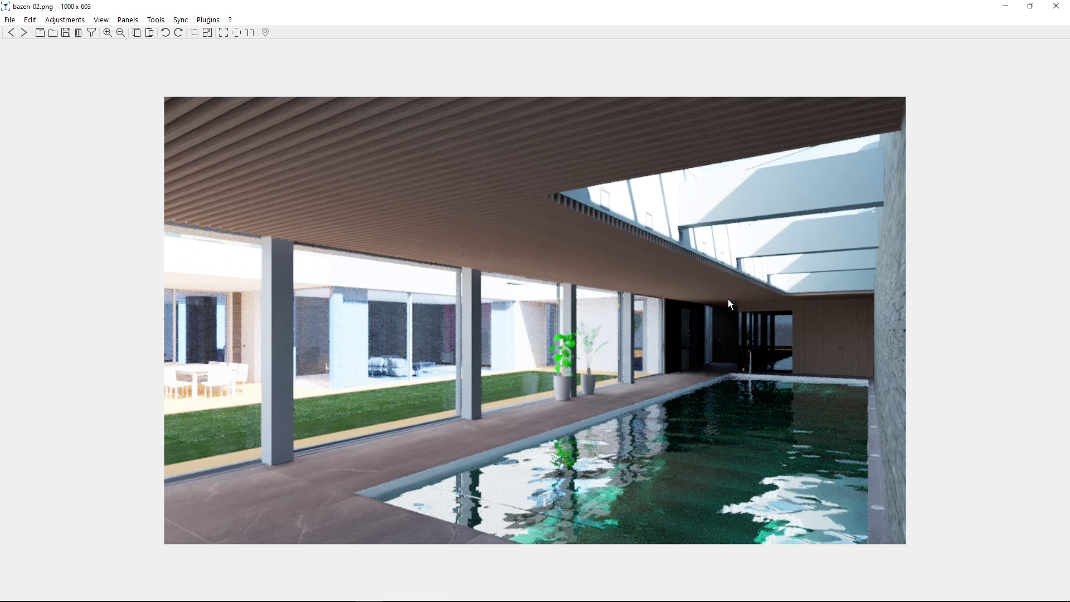
Step: Switch to the large_baffle_system.rvt project, open the 118 podhled ceiling plan and delete the large baffle roof around the pool
key(alt+Tab)
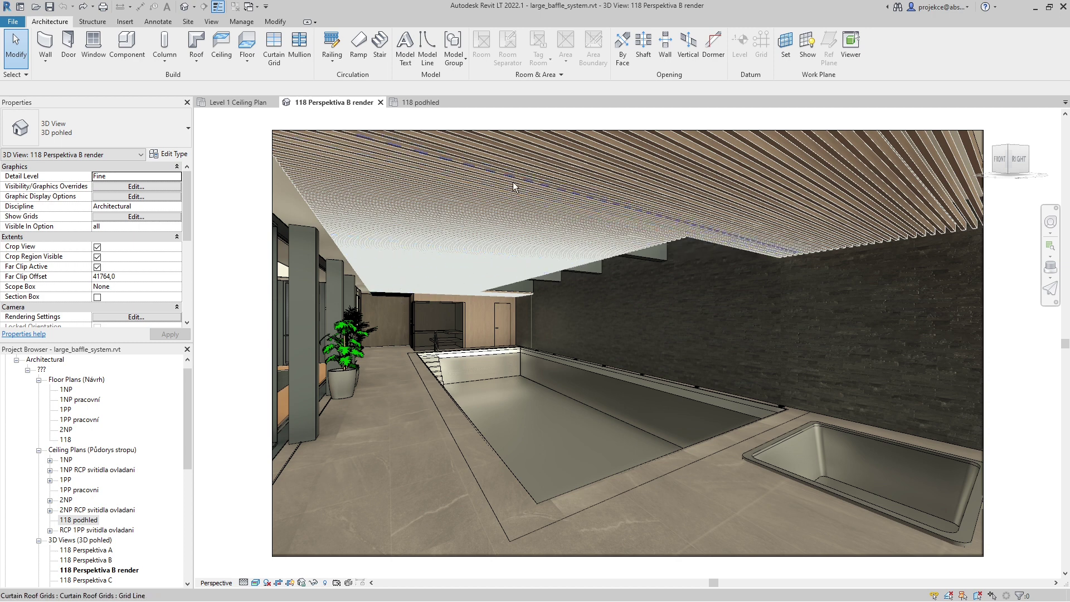
click(419, 102)
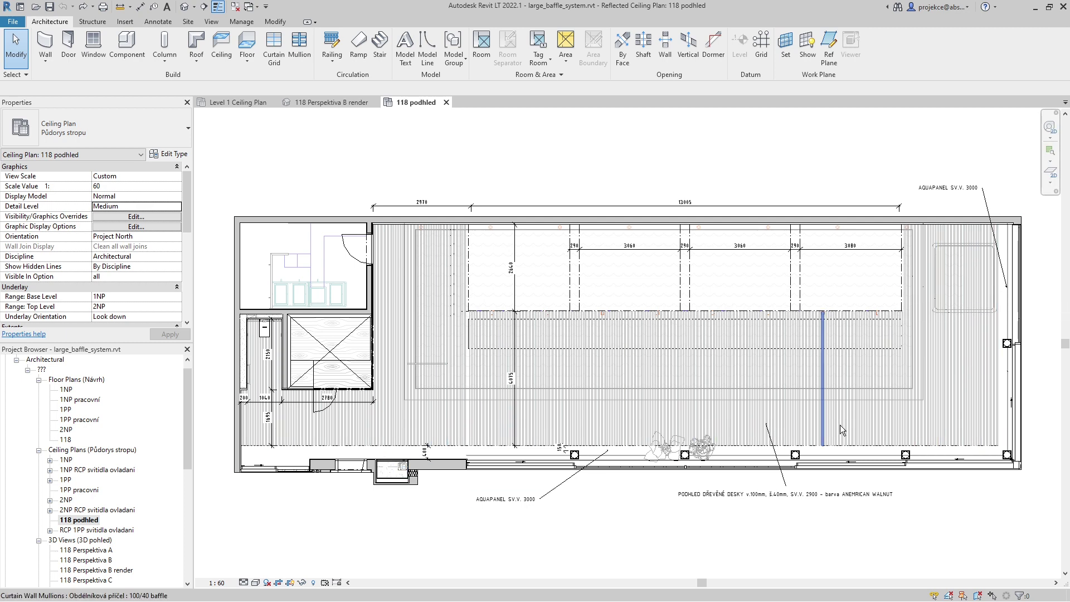
key(Tab)
key(Tab)
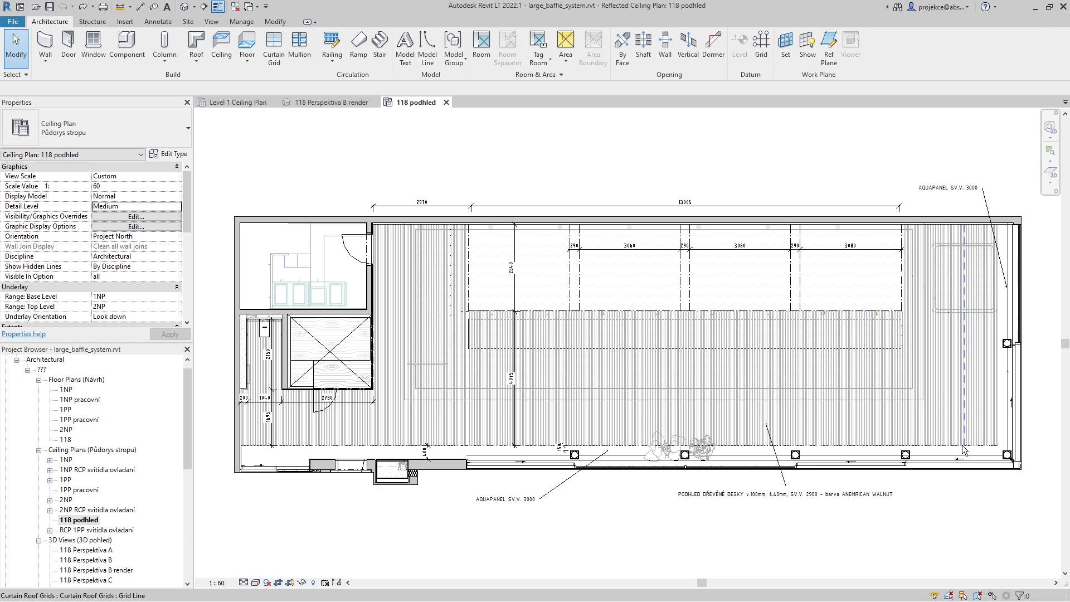
click(964, 450)
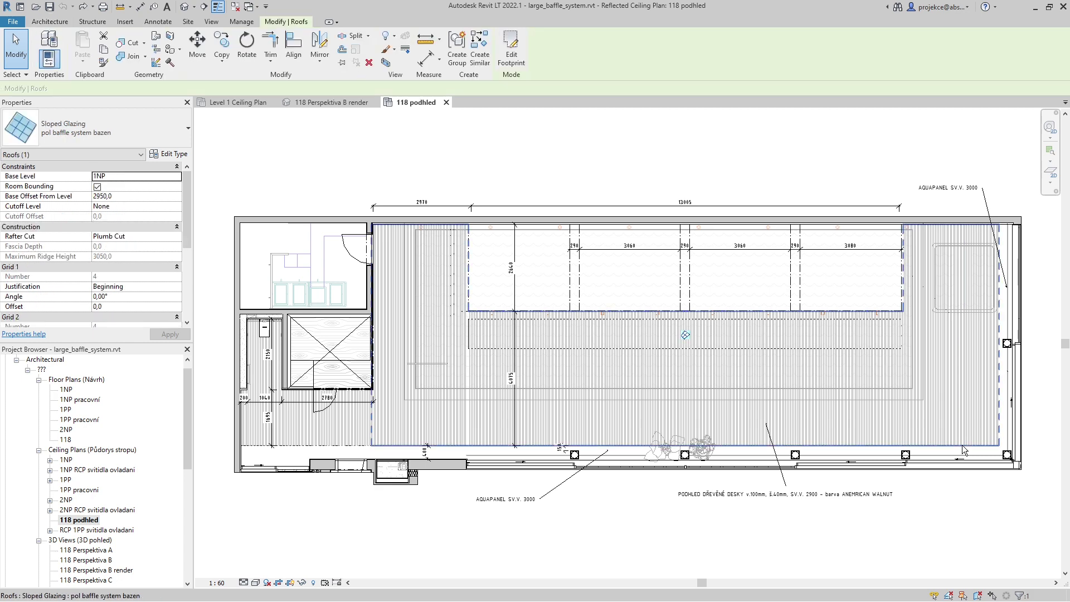
key(Delete)
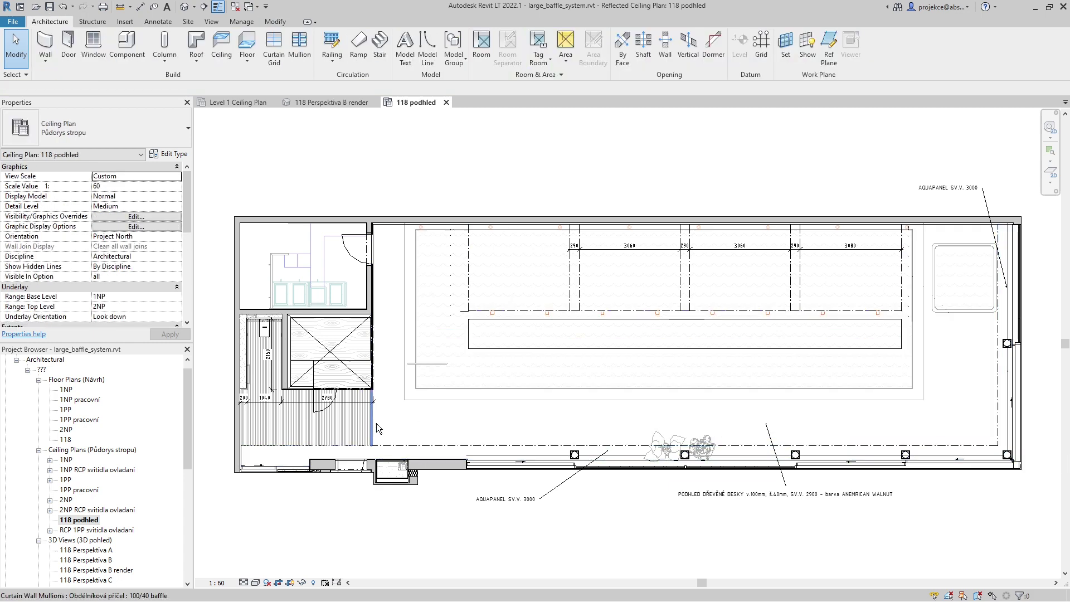
Step: Delete the small baffle roof over the corridor beside the pool hall
key(Tab)
key(Tab)
click(376, 423)
key(Delete)
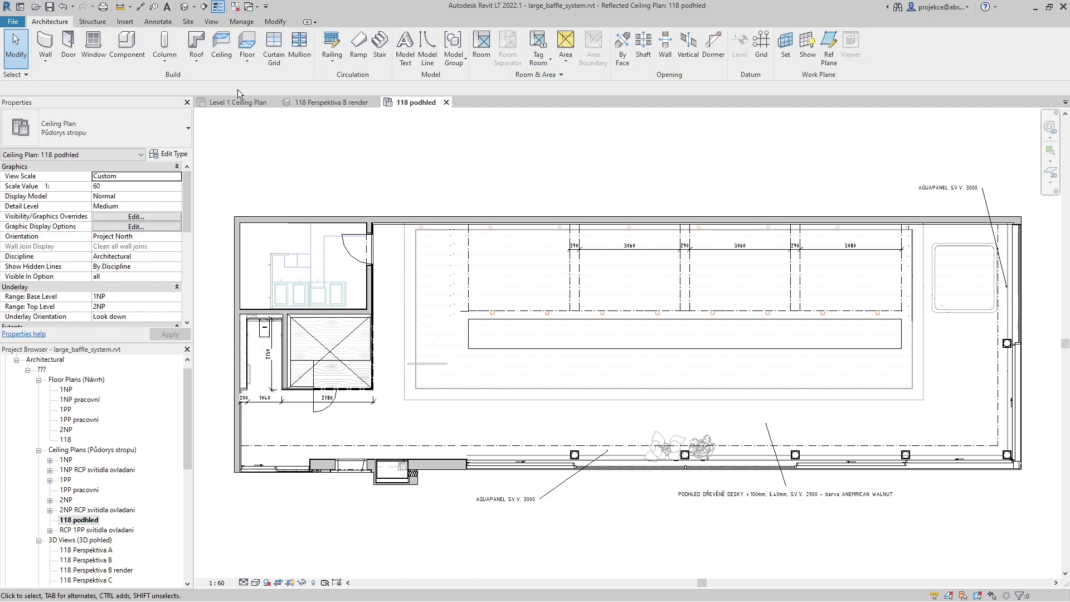
Step: Start a new roof by footprint using the Sloped Glazing type pol baffle system bazen
click(195, 42)
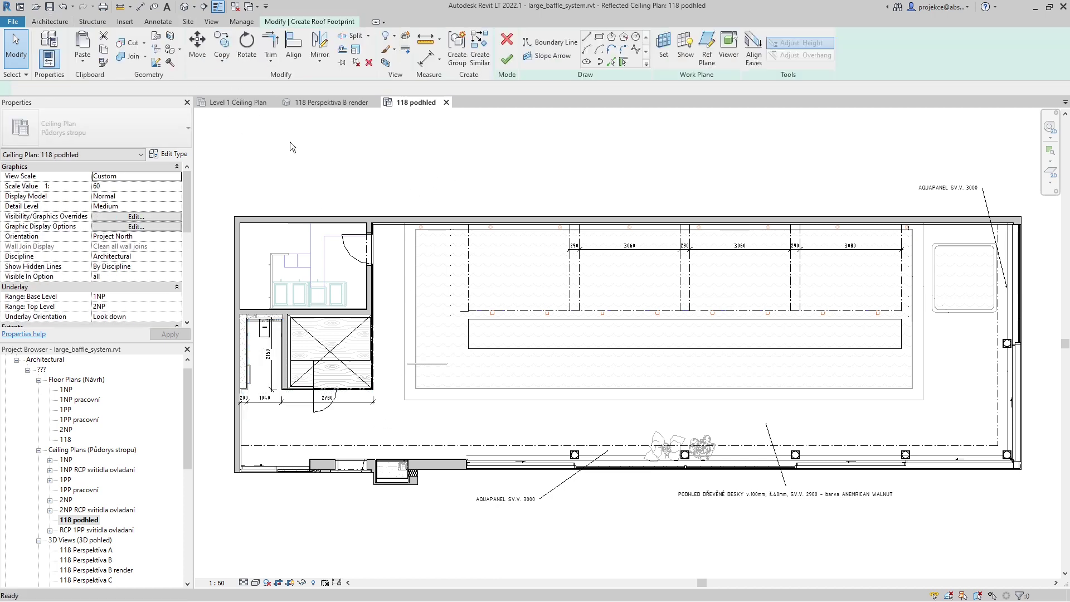
click(89, 116)
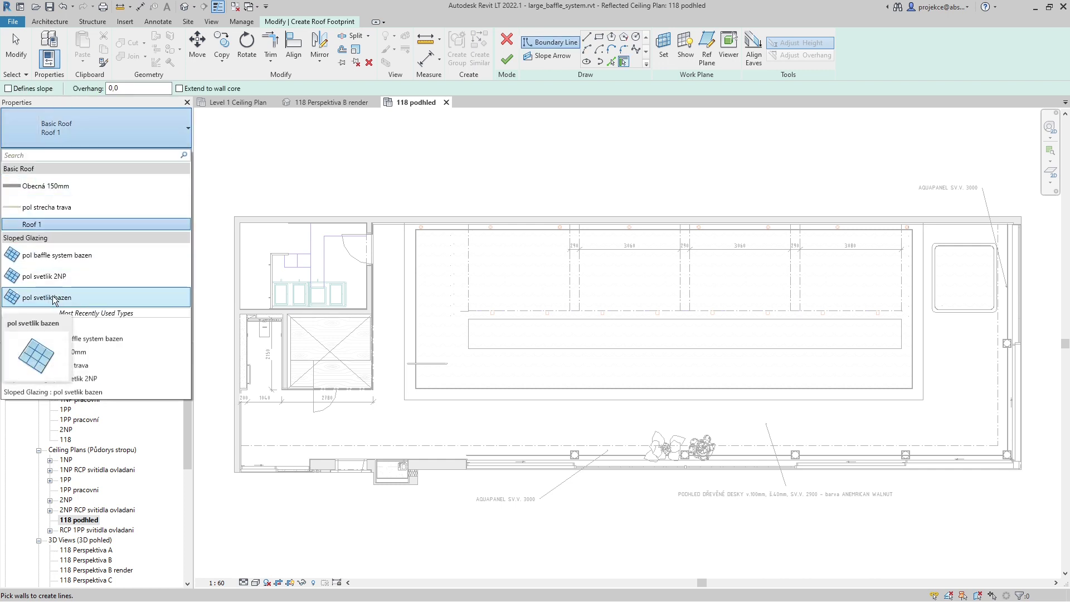
click(56, 255)
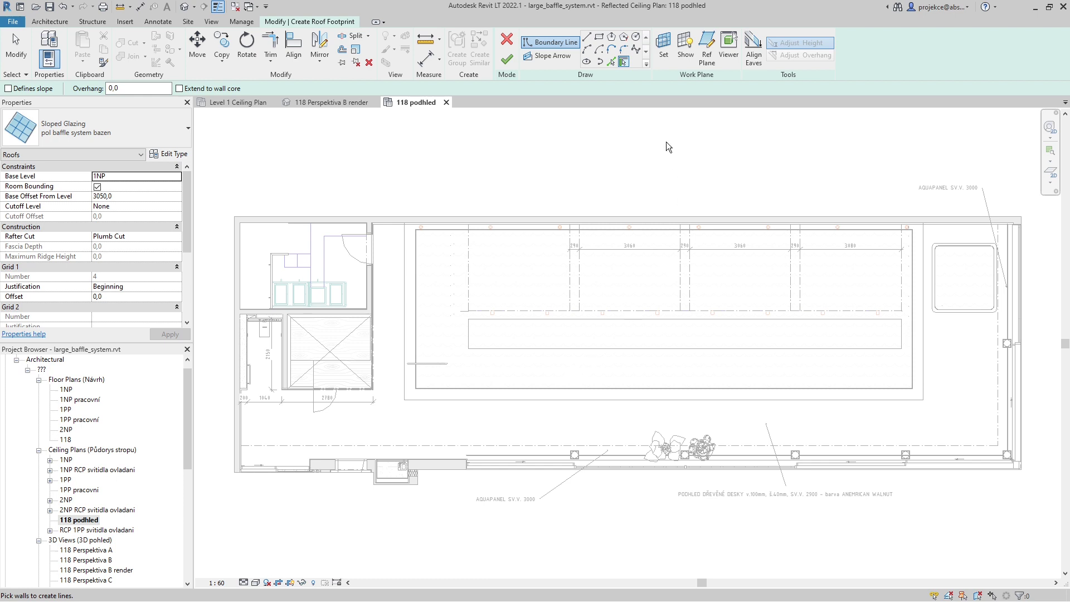
Step: Draw boundary lines up the pool hall's far right end, along the upper wall and around the rectangular skylight recess
click(588, 37)
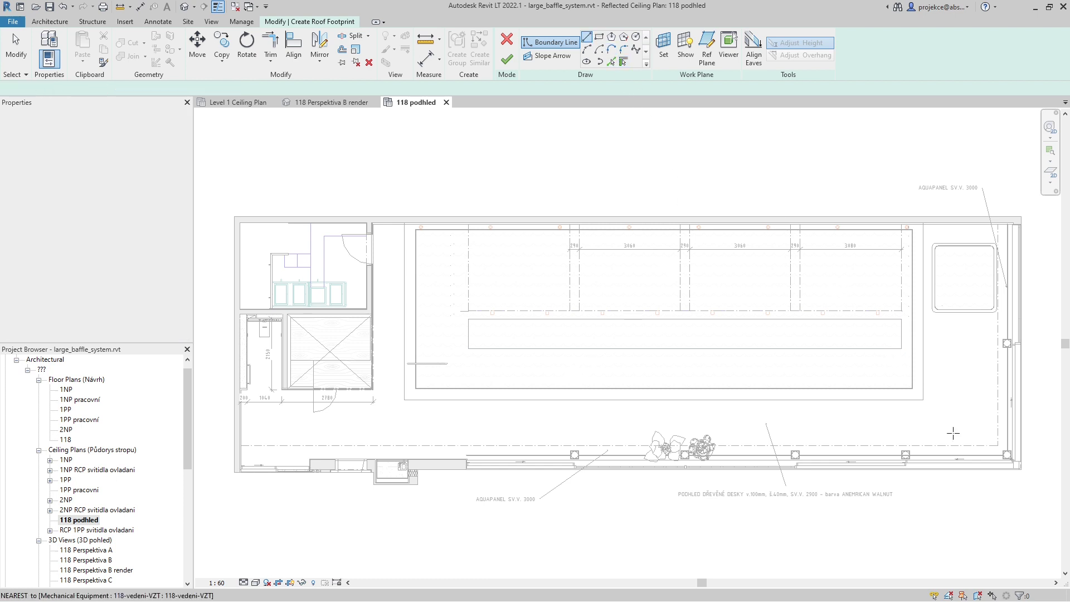
click(998, 445)
click(999, 222)
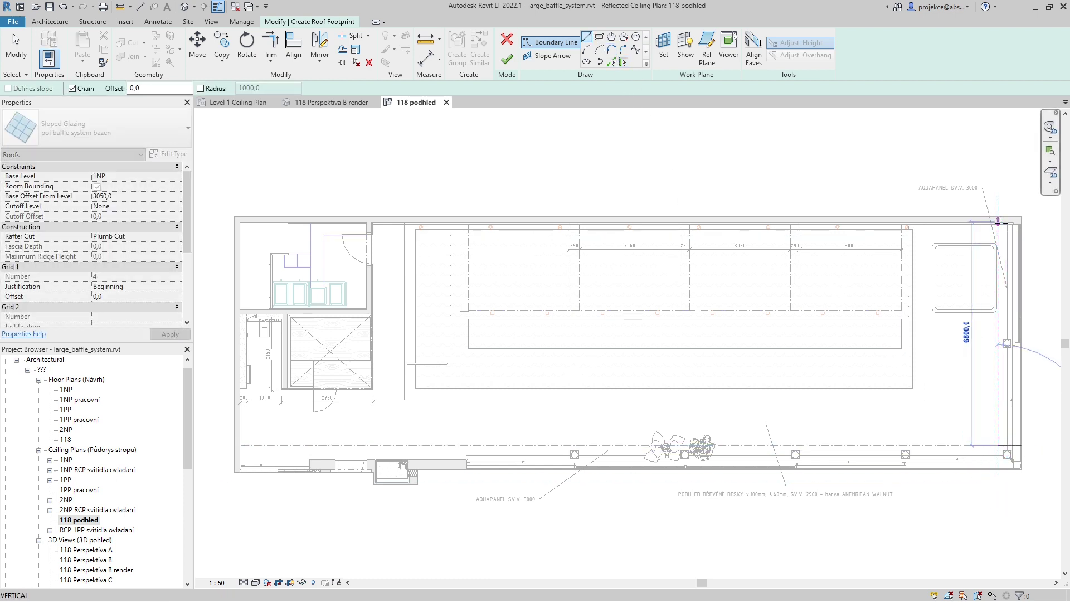
click(902, 222)
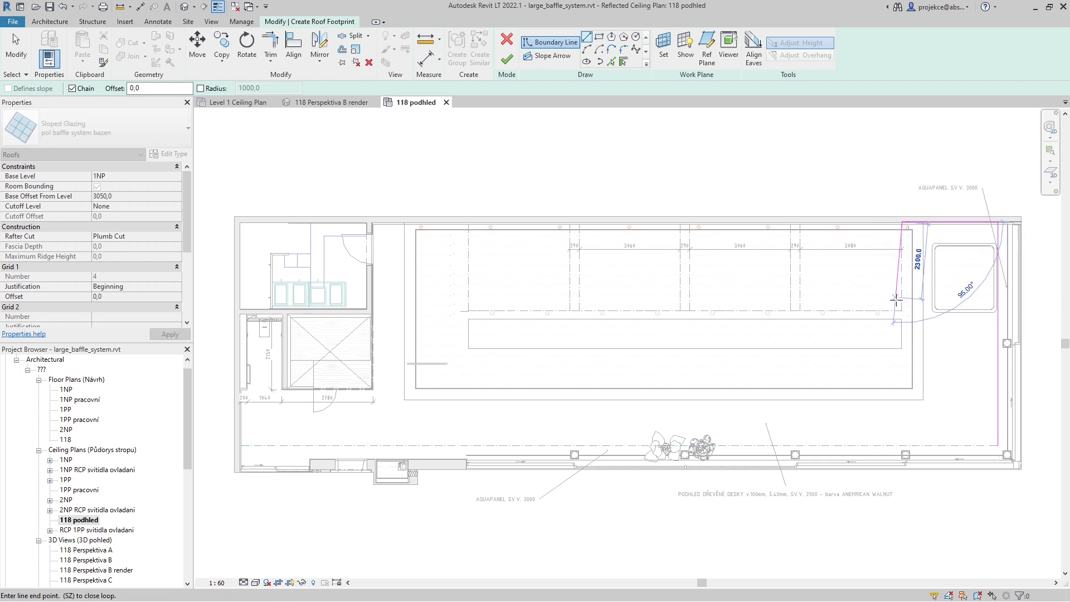
click(903, 307)
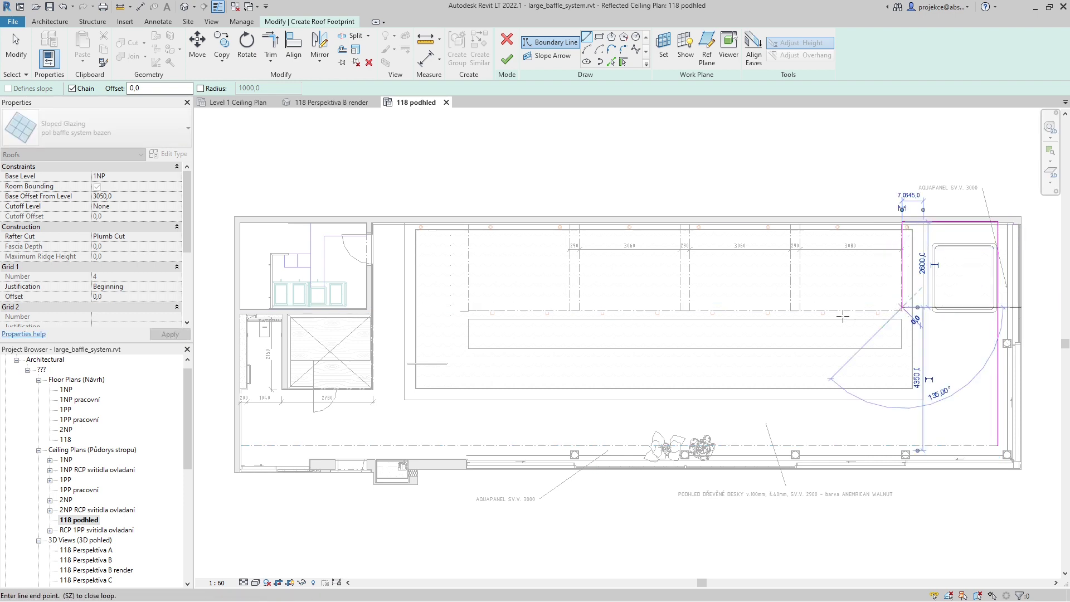
click(469, 307)
click(468, 224)
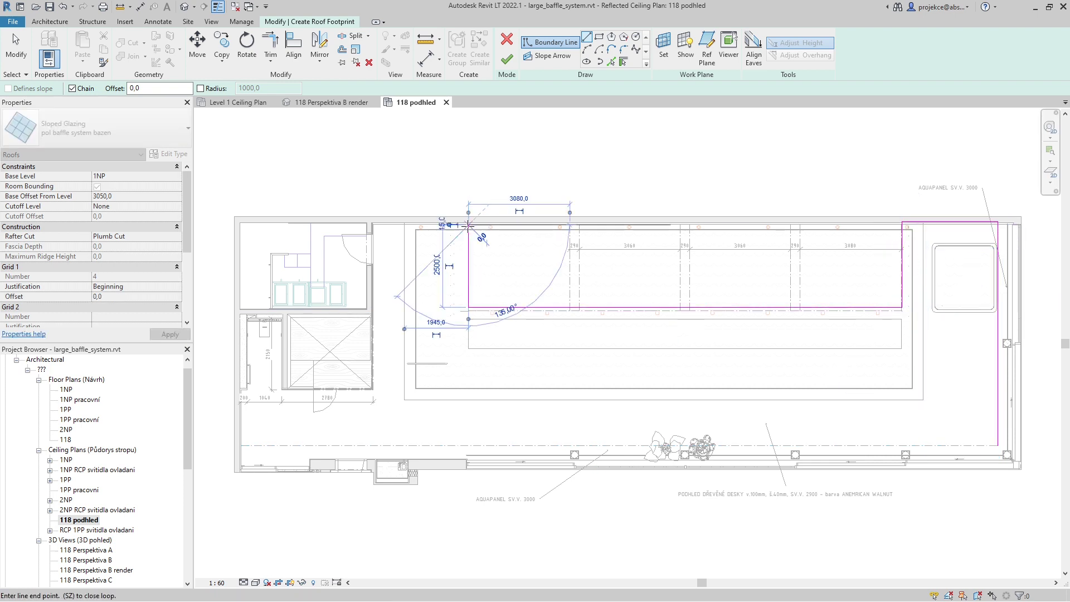
Step: Continue the boundary along the upper and inner walls, around the corridor, and close it along the lower ceiling edge
click(373, 224)
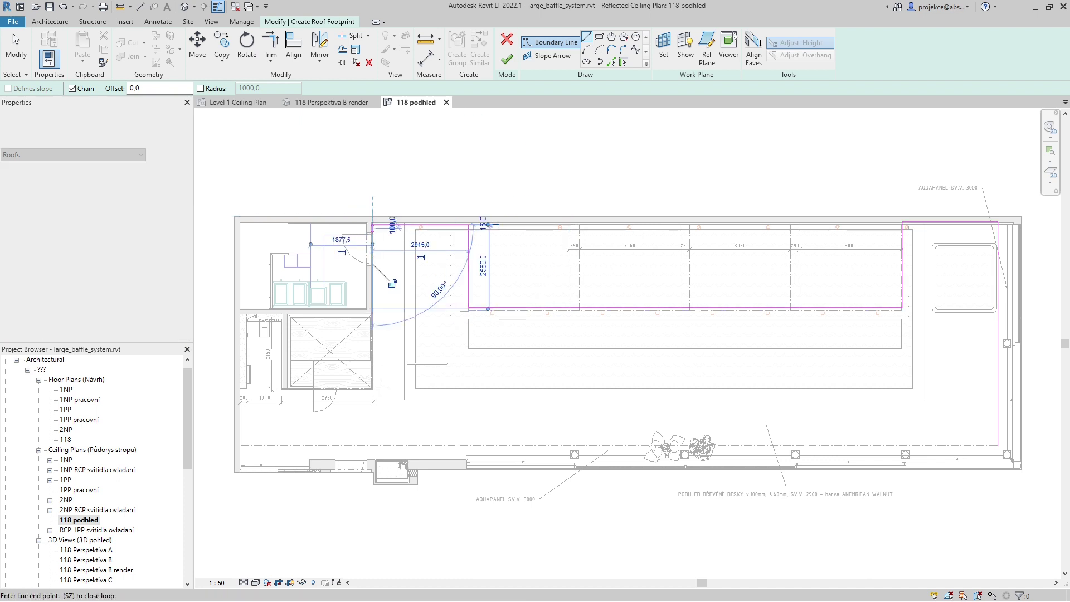
click(372, 388)
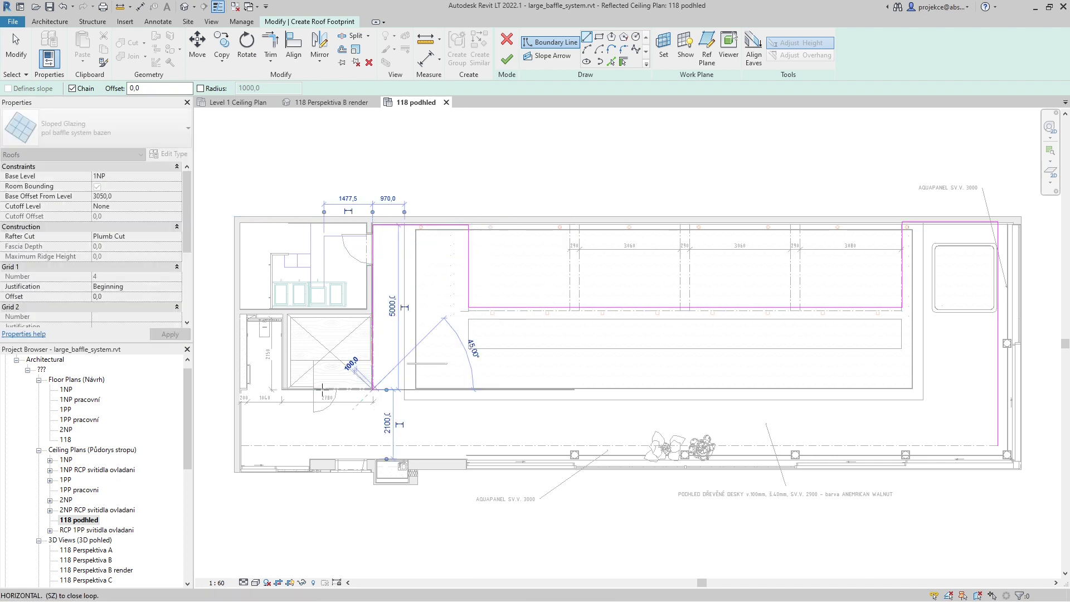
click(242, 389)
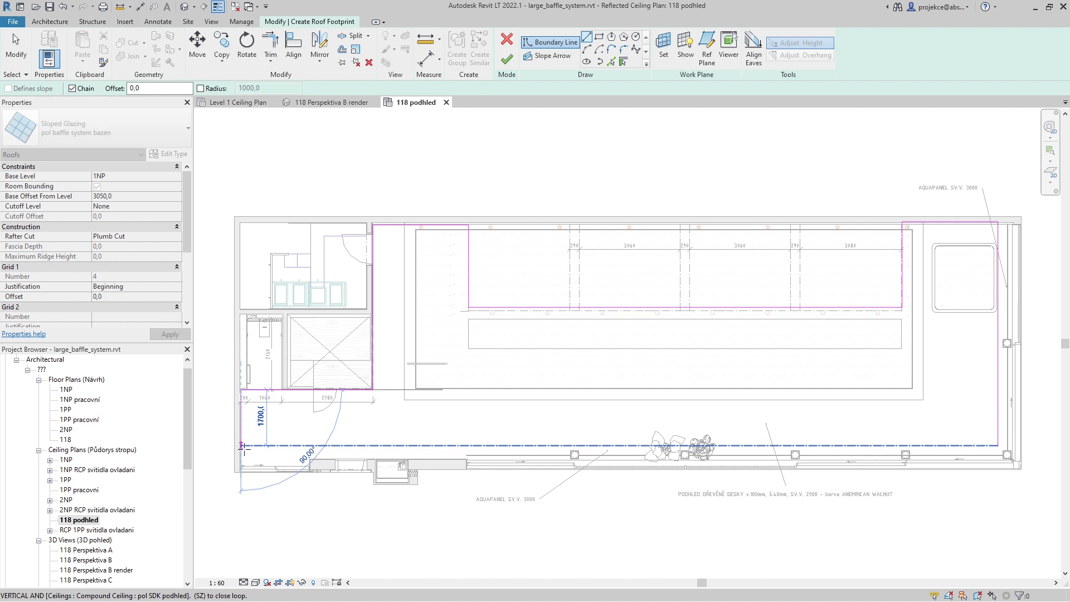
click(243, 446)
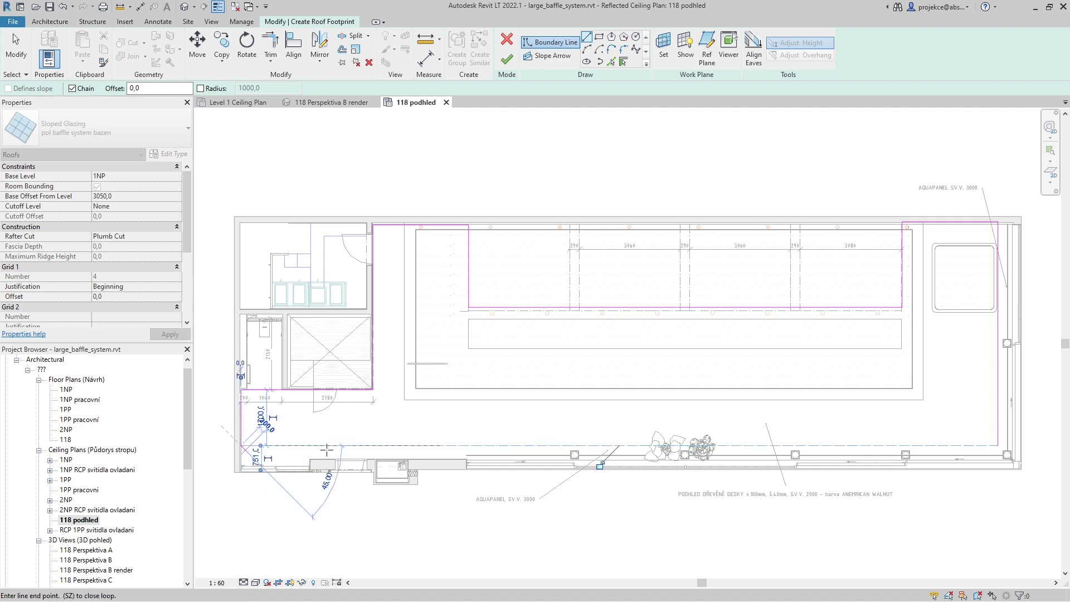
click(998, 446)
key(Escape)
key(Escape)
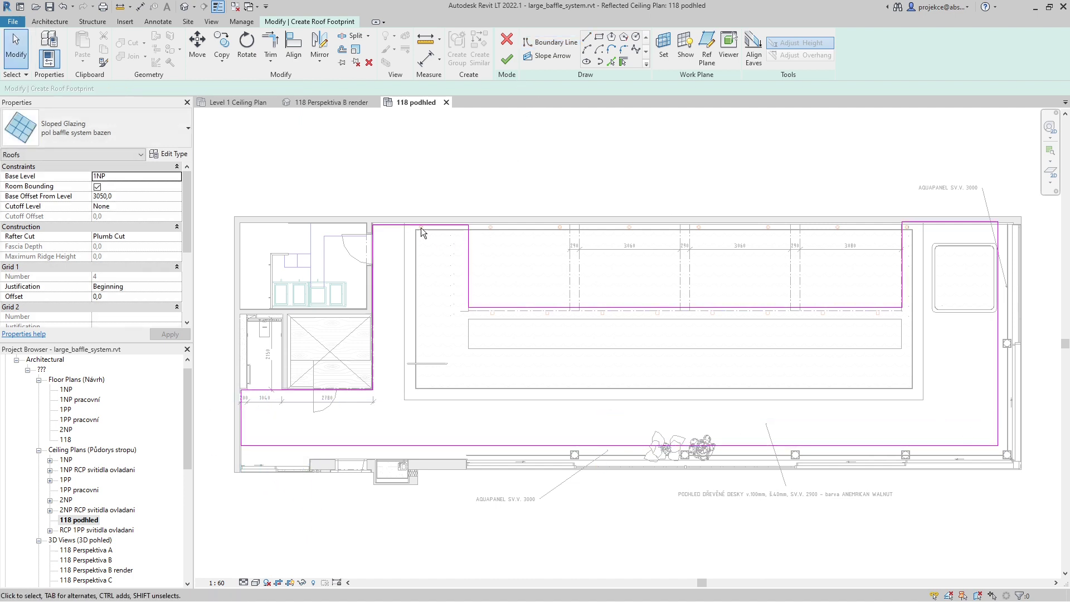
Step: Check the slope setting of the whole boundary chain and try to finish the roof as one piece
key(Tab)
click(414, 226)
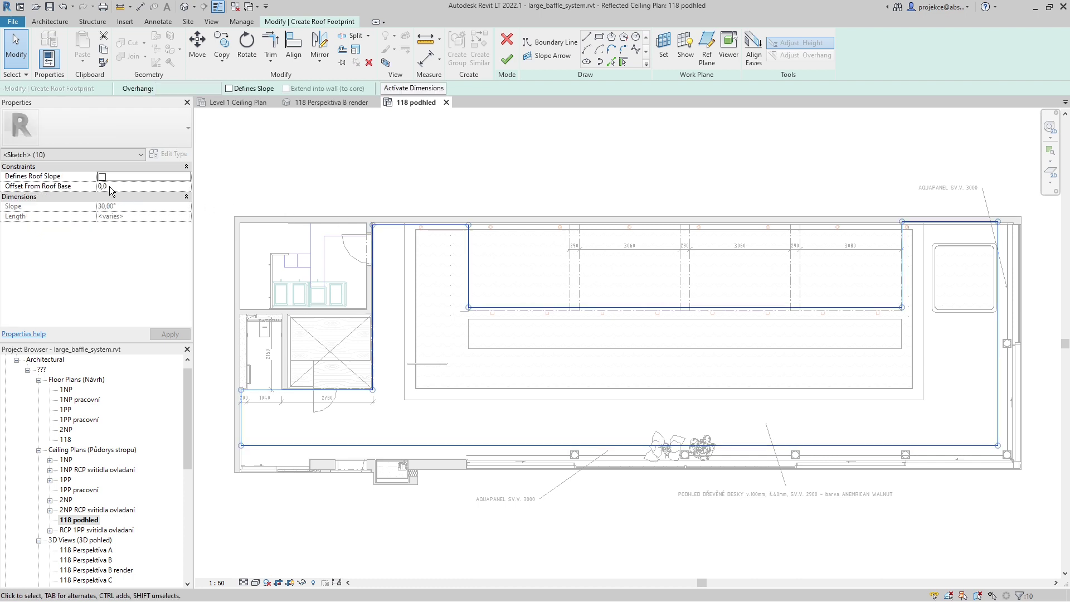
click(436, 201)
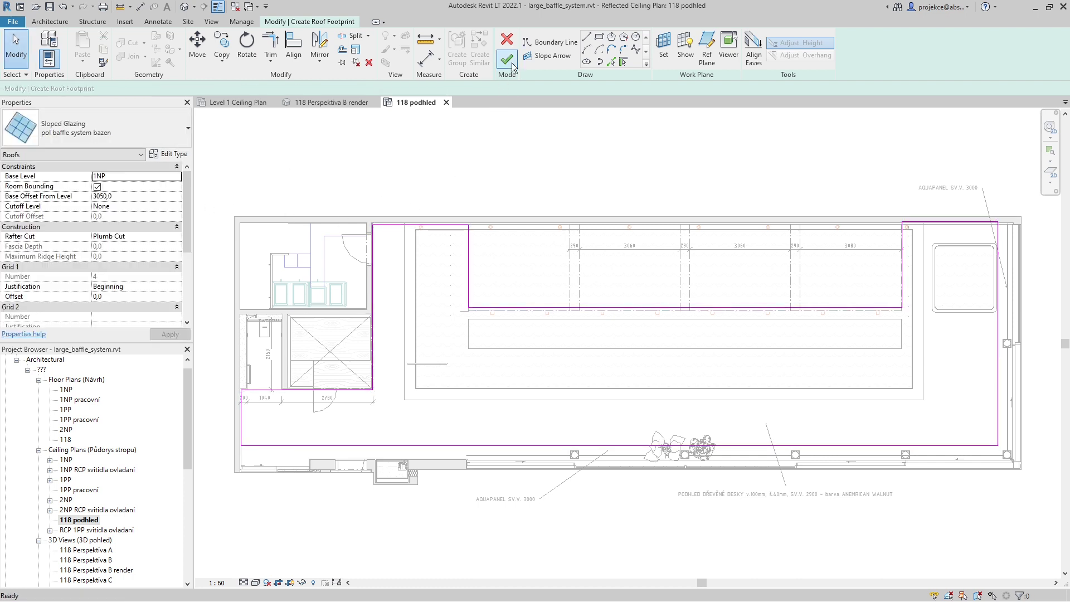
click(507, 58)
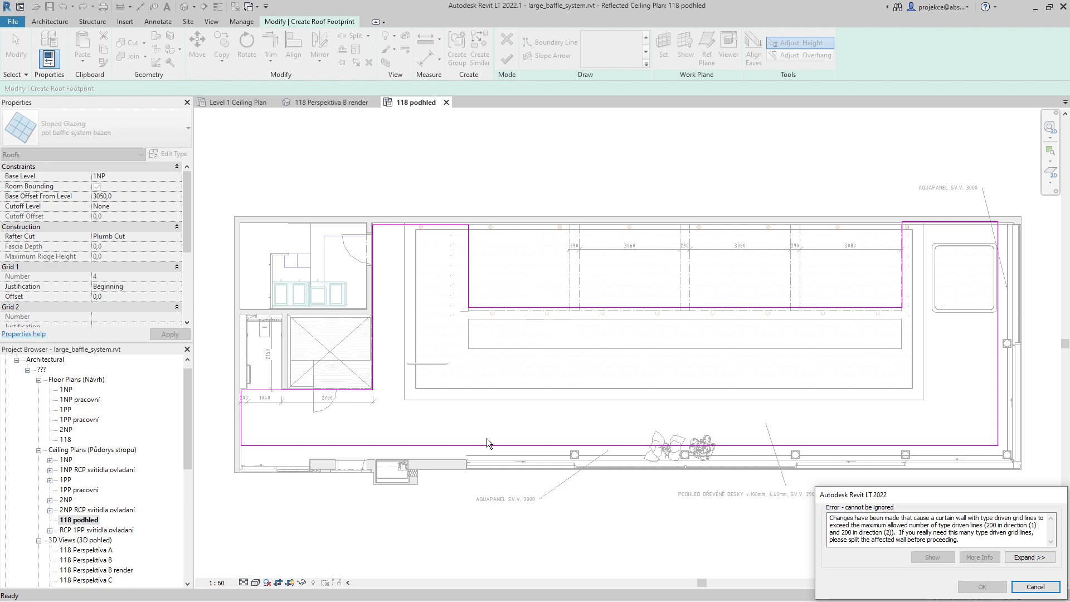
click(1035, 587)
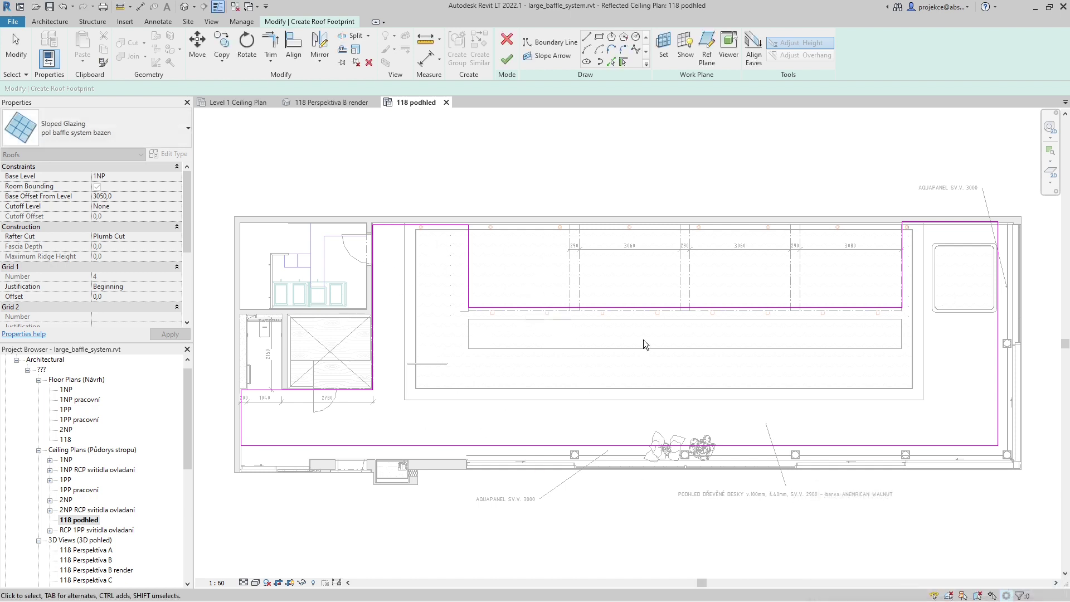
Step: Trim the inner wall line to a corner with the lower boundary line and delete the leftover corridor lines
key(t)
key(r)
click(373, 382)
click(393, 445)
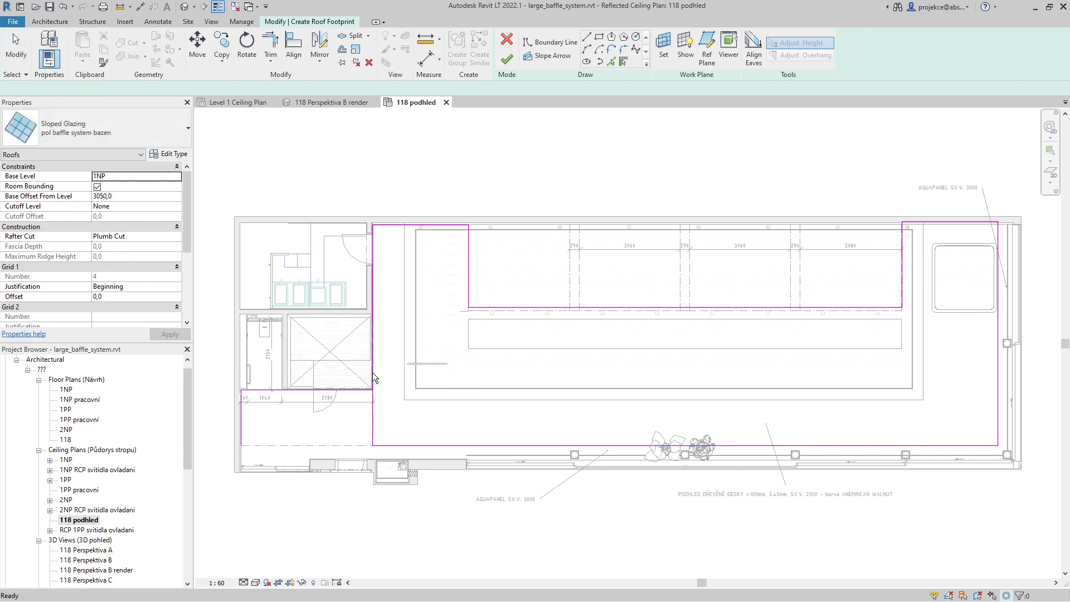
key(Escape)
click(279, 389)
key(Delete)
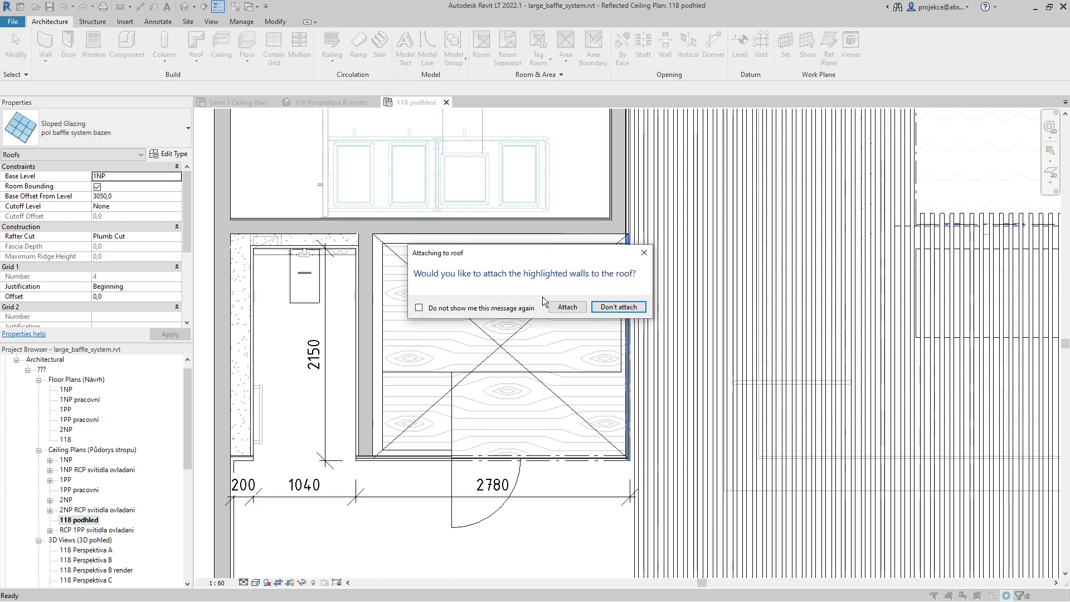
Step: Finish the pool hall roof without attaching the highlighted walls to it
click(612, 306)
scroll(417, 397, up, 3)
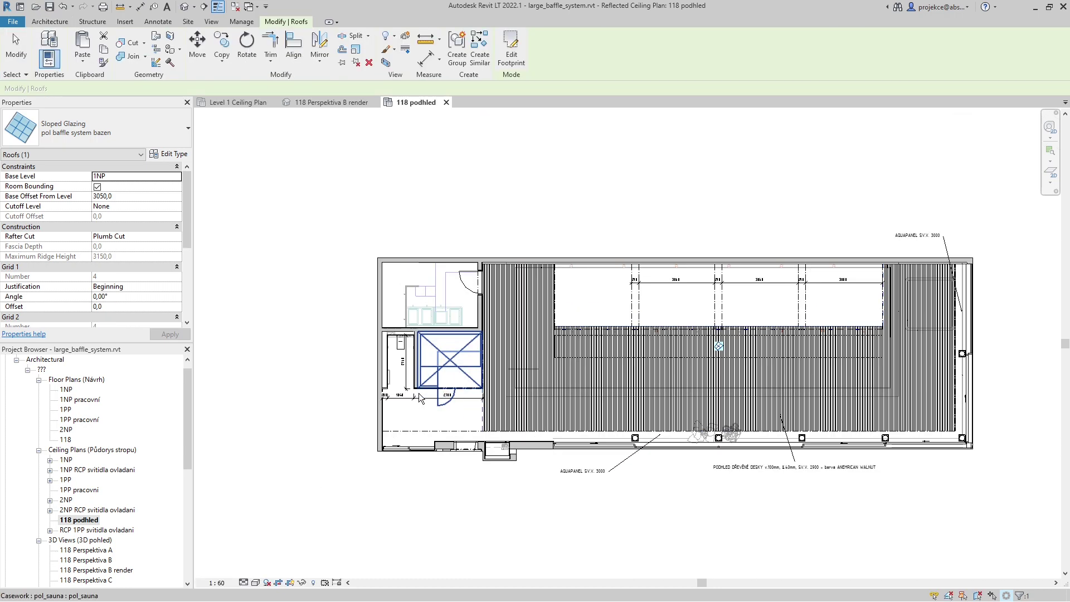
key(Escape)
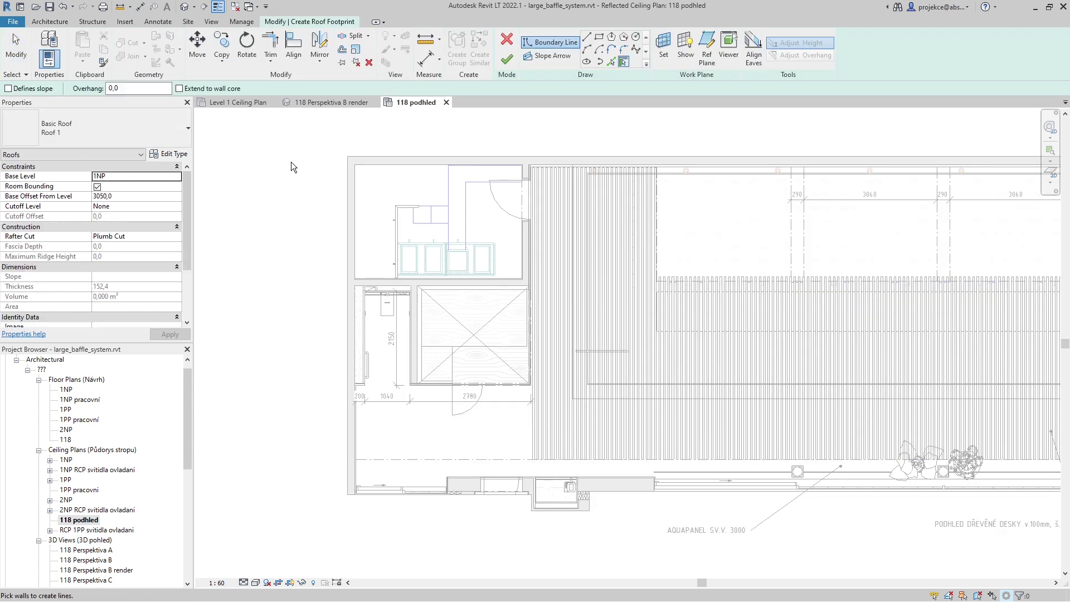
Step: Set the new footprint roof to Sloped Glazing "pol baffle system bazen" and draw a rectangular boundary of 4030 by 1745 over the corridor
click(138, 121)
click(84, 267)
click(599, 38)
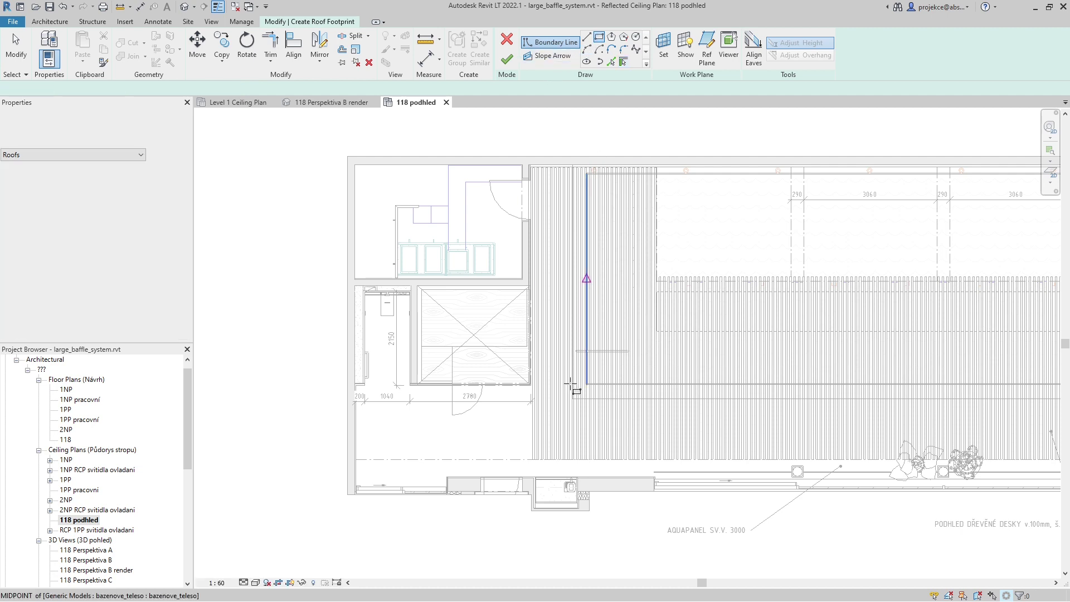
click(530, 460)
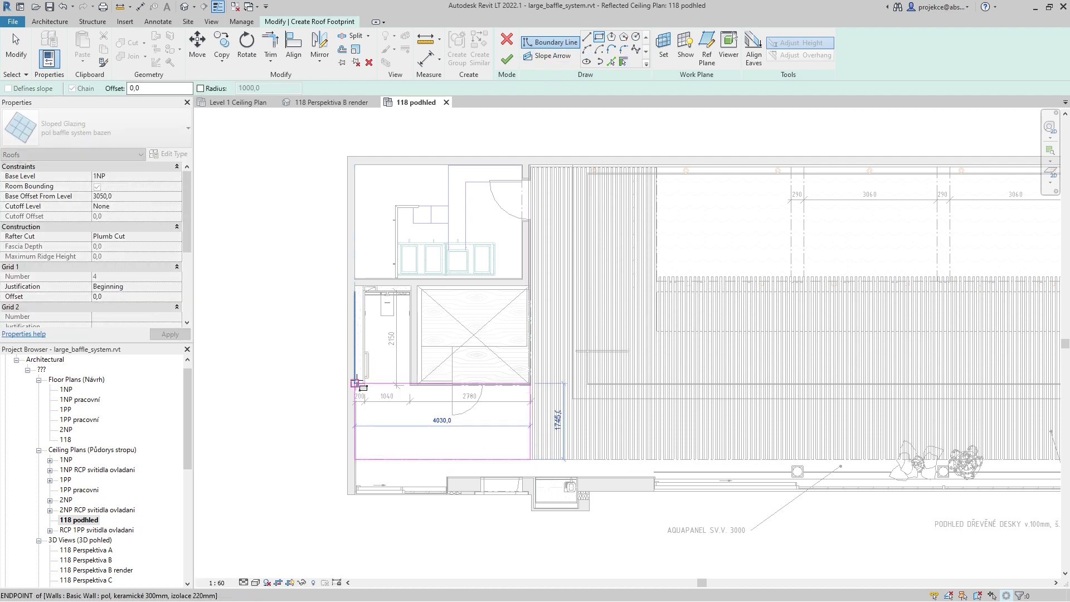
click(356, 385)
Step: Add boundary lines along the two side walls and the upper wall of the 1040 mm wide niche above the corridor
click(611, 61)
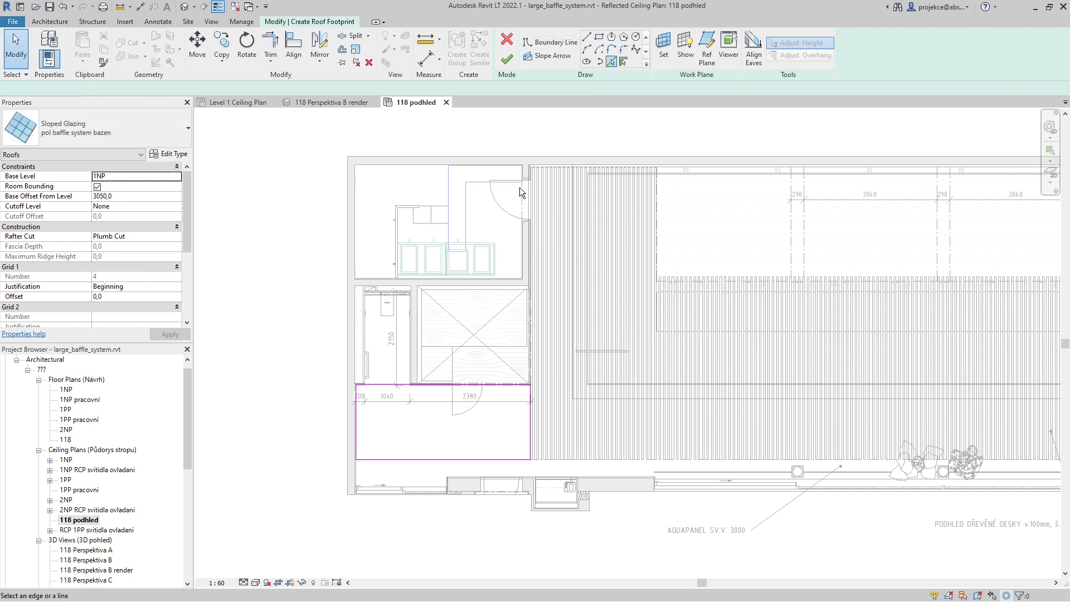
click(366, 322)
click(390, 292)
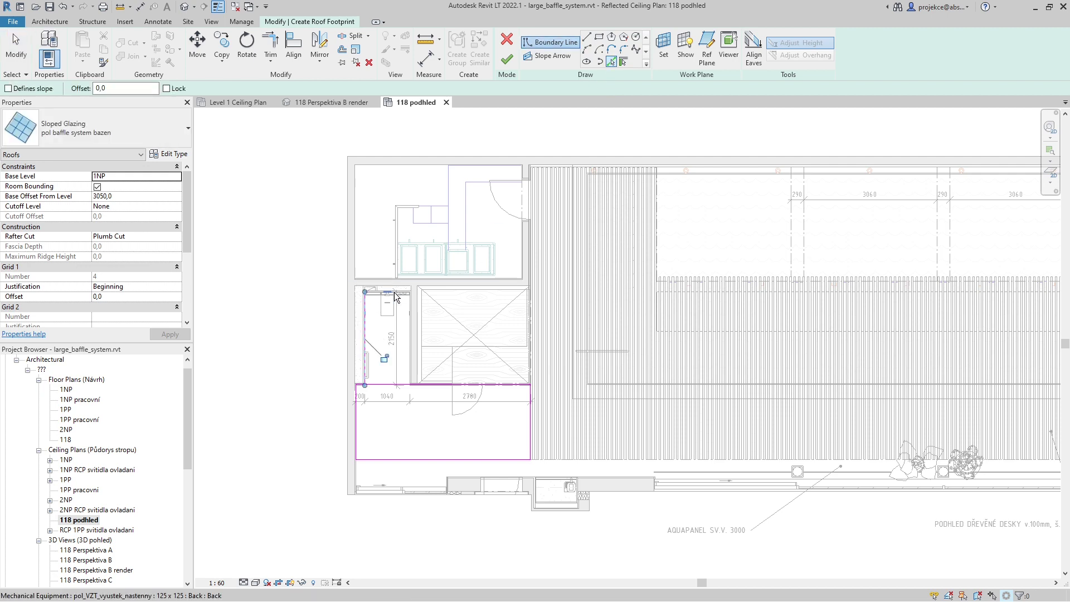
scroll(403, 290, up, 3)
click(417, 391)
key(Escape)
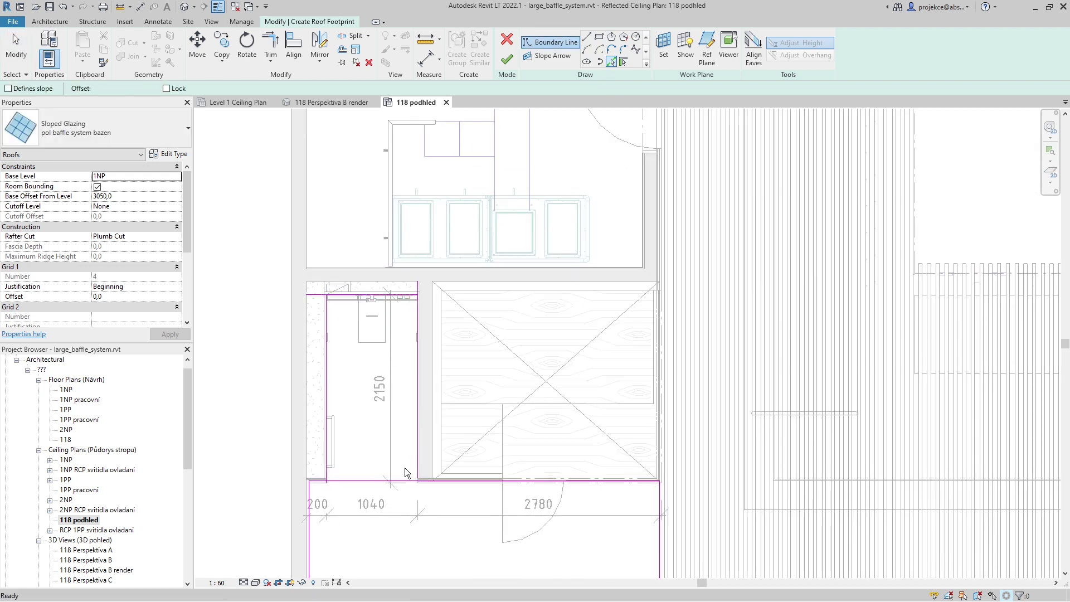
Step: Trim both niche side lines to corners with the corridor's upper boundary line and try to finish the roof
key(t)
key(r)
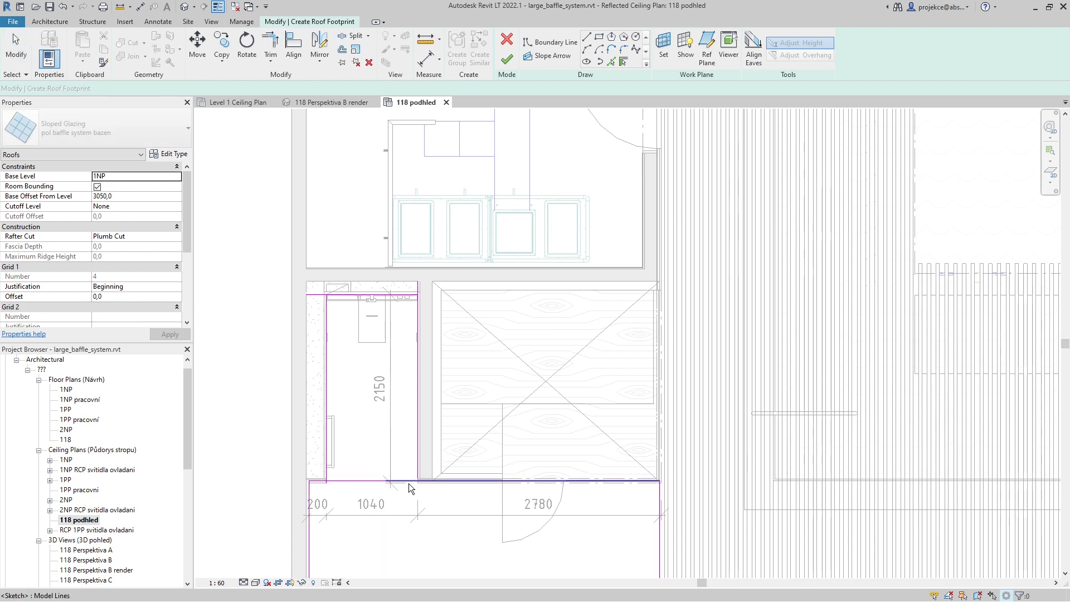
click(438, 479)
click(418, 435)
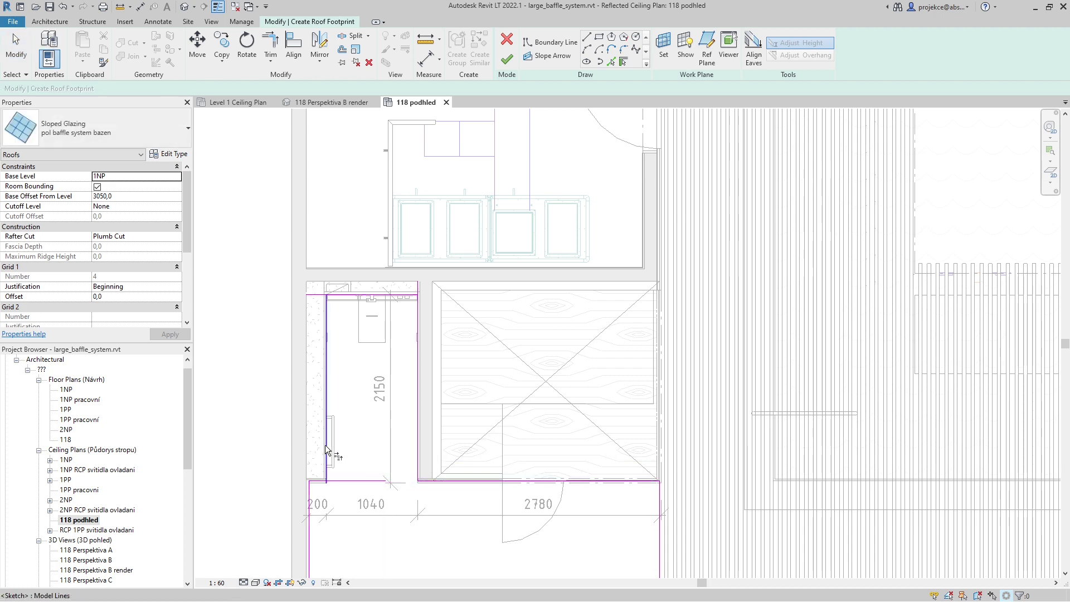
key(Escape)
scroll(340, 440, down, 4)
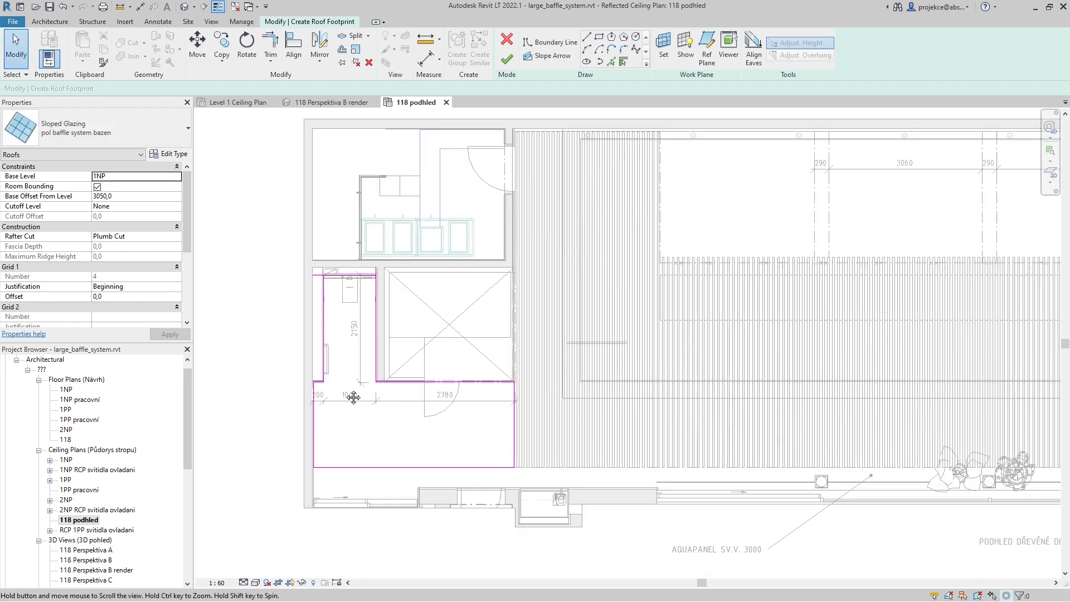
click(515, 62)
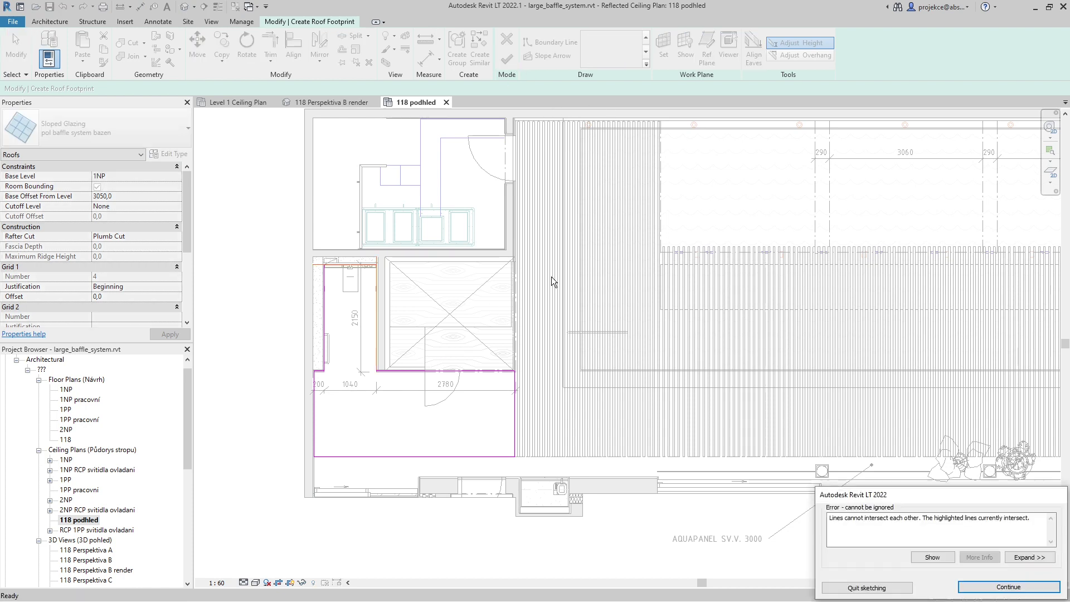
click(988, 589)
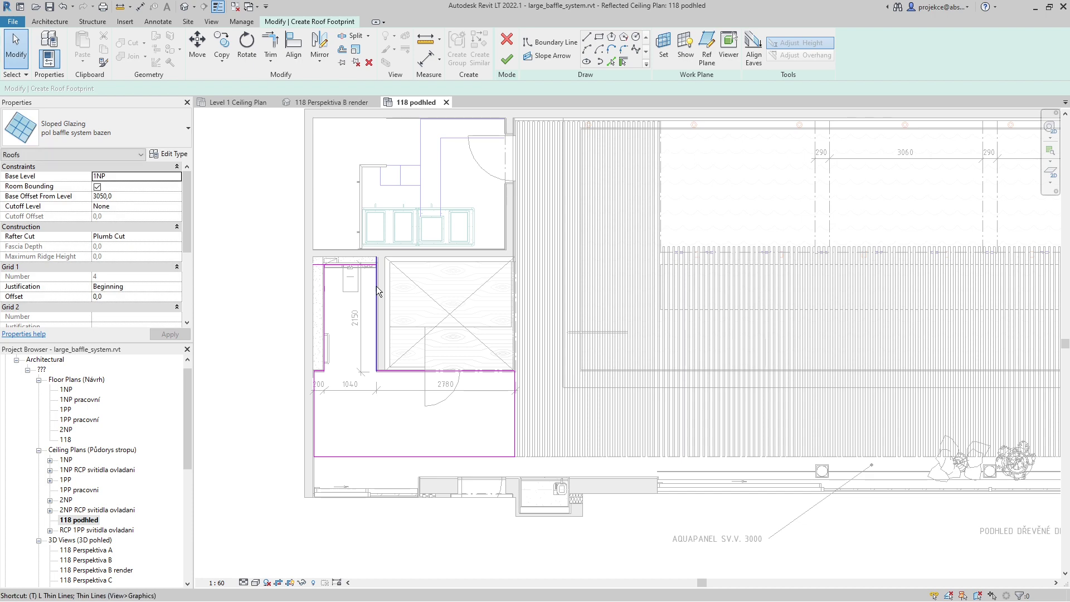
Step: Trim the niche's two upper corners and finish the corridor roof without attaching the highlighted walls
click(367, 263)
click(346, 265)
click(324, 312)
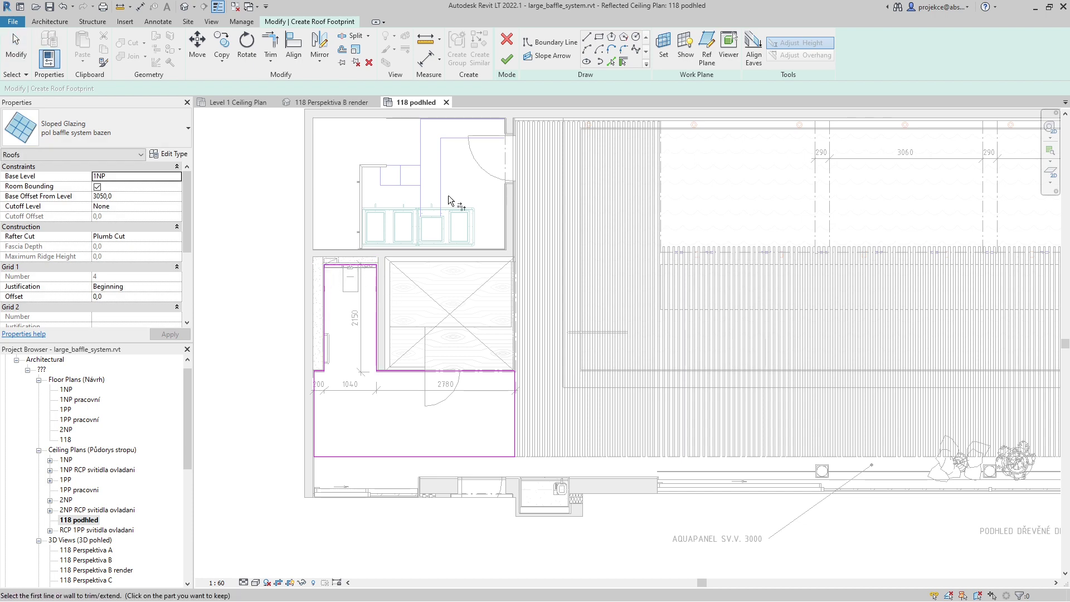
key(Escape)
click(510, 59)
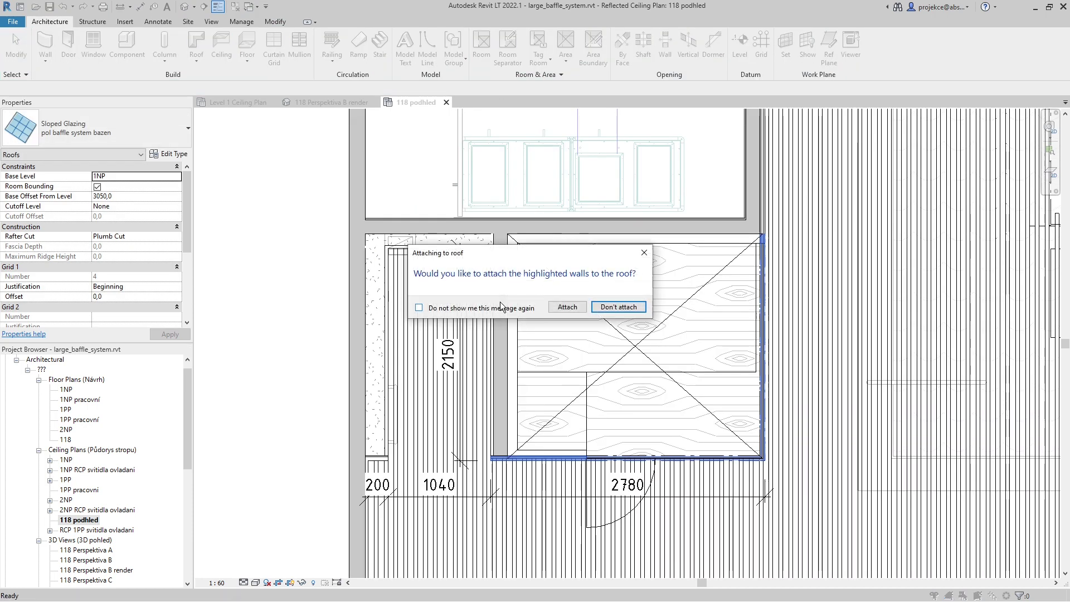
click(598, 310)
scroll(563, 405, down, 4)
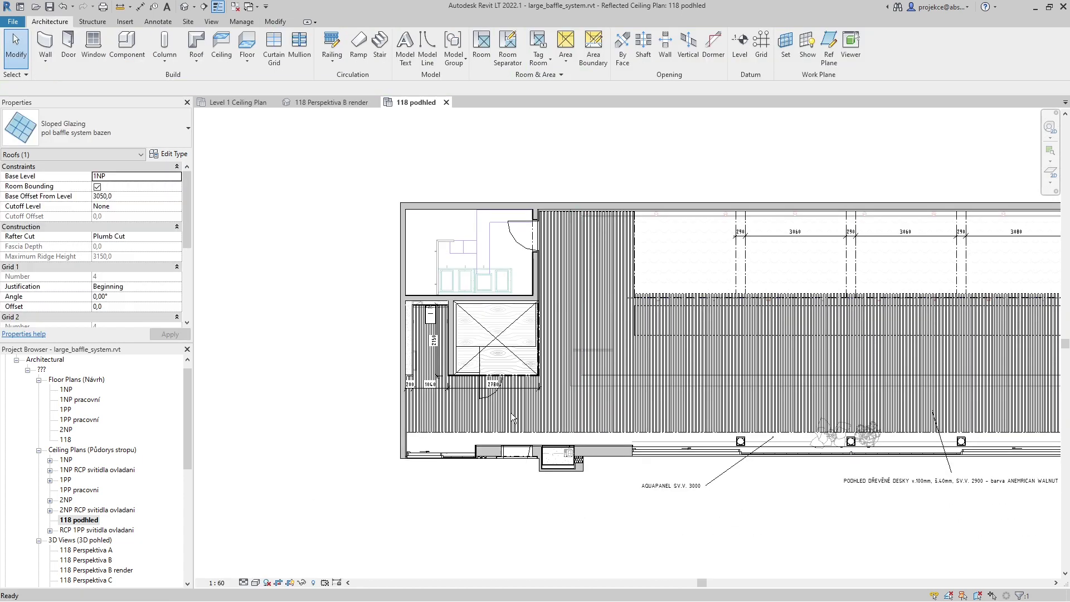
key(Escape)
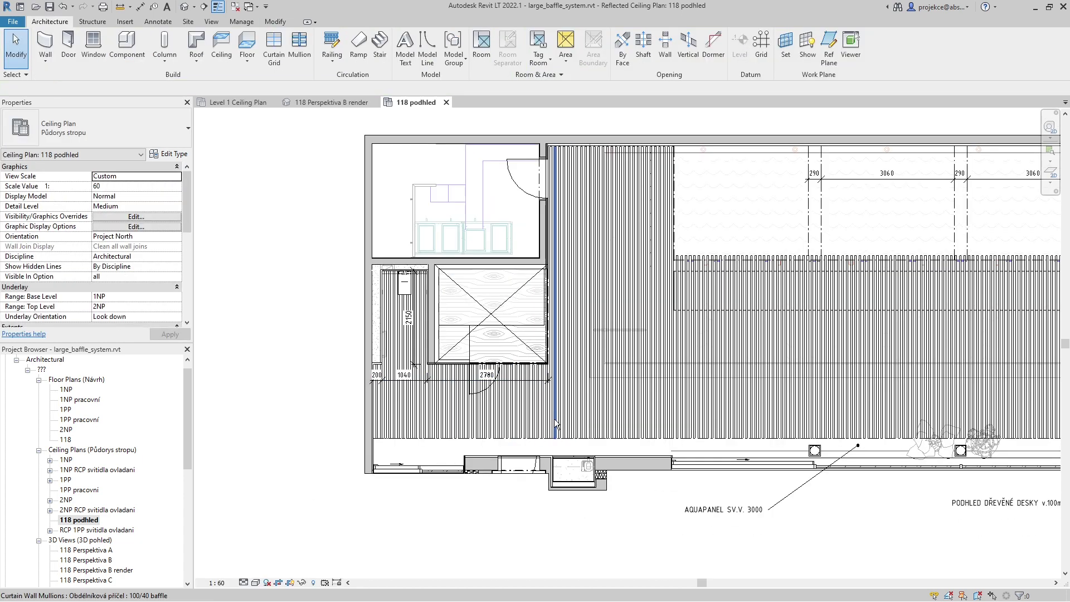
Step: Examine the seam where the corridor ceiling's baffles meet those of the pool hall ceiling
scroll(556, 422, up, 2)
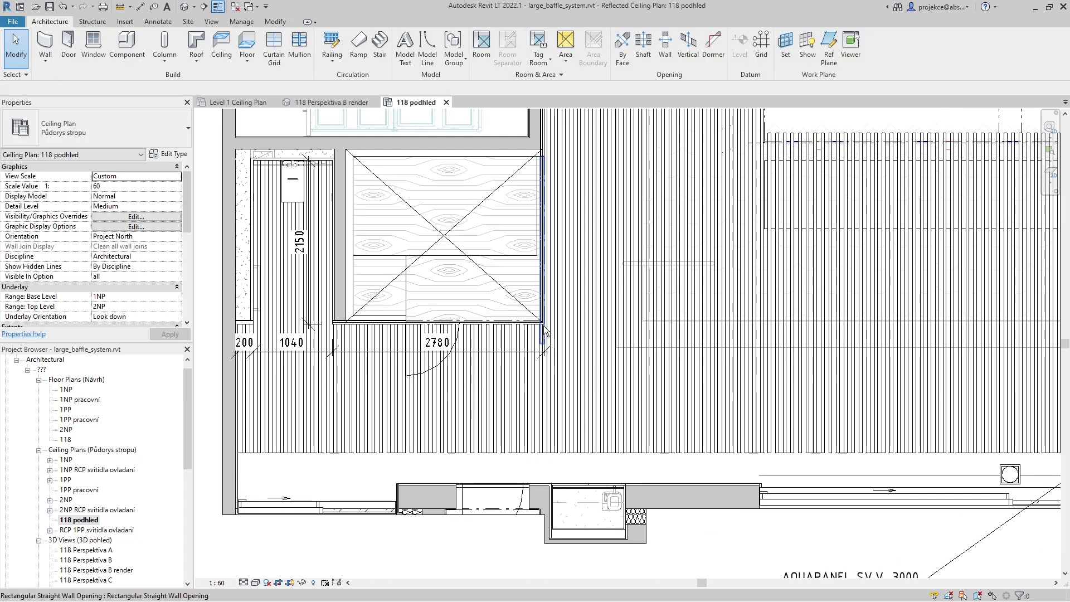
scroll(545, 331, up, 2)
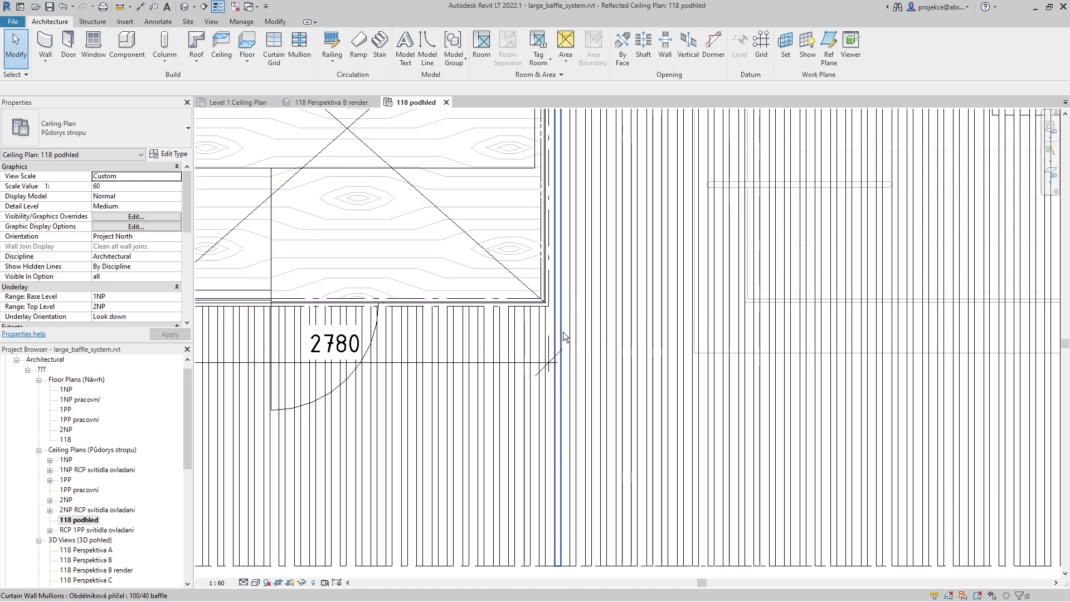
ctrl+scroll(554, 323, down, 3)
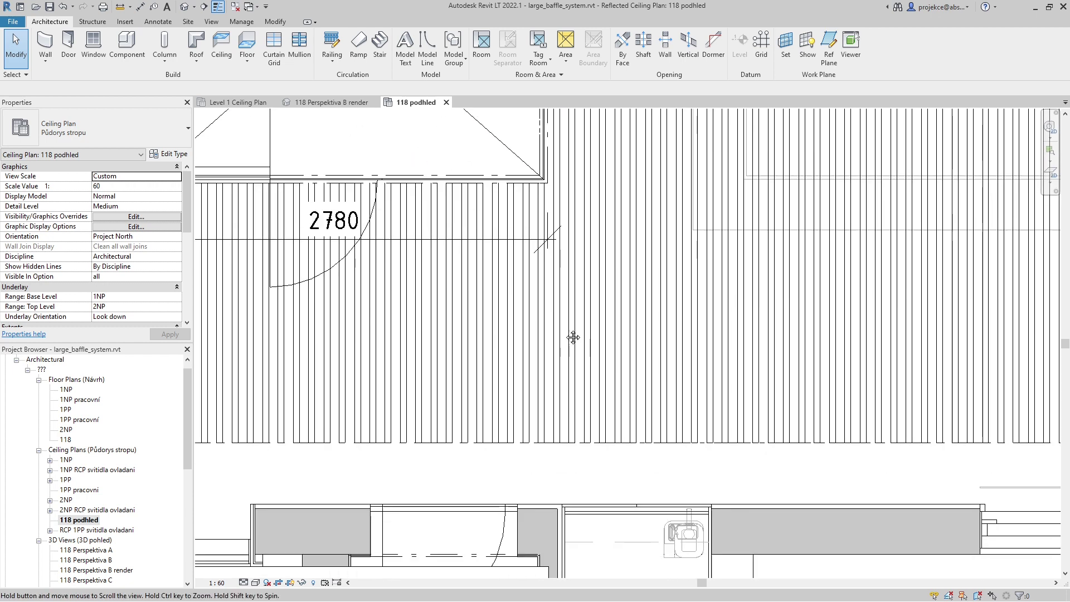
scroll(552, 447, down, 4)
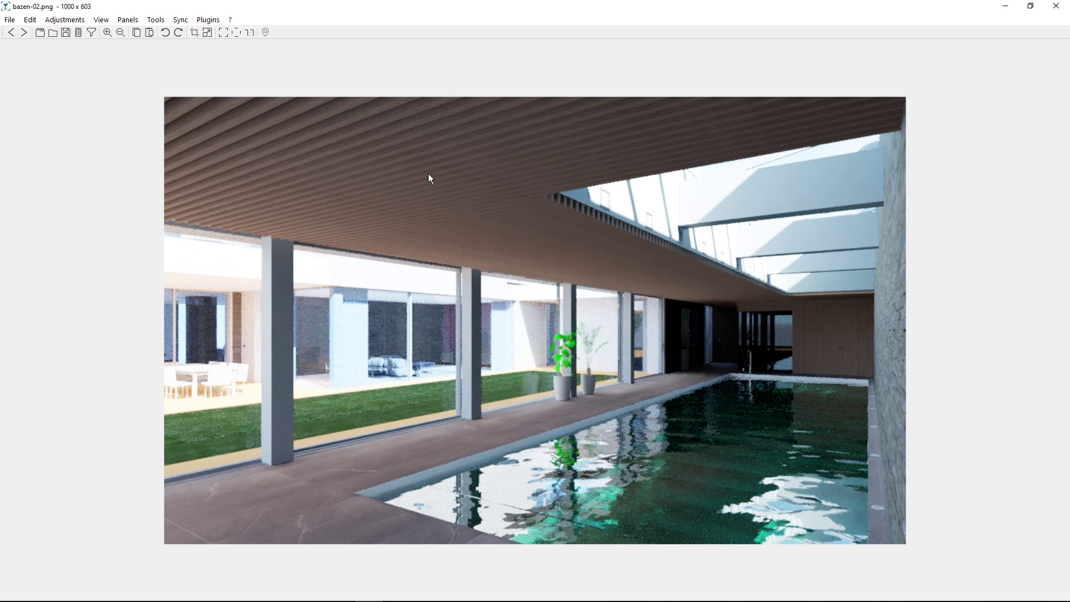
Step: Switch to the image viewer and show the pool hall render bazen-01.png
key(Left)
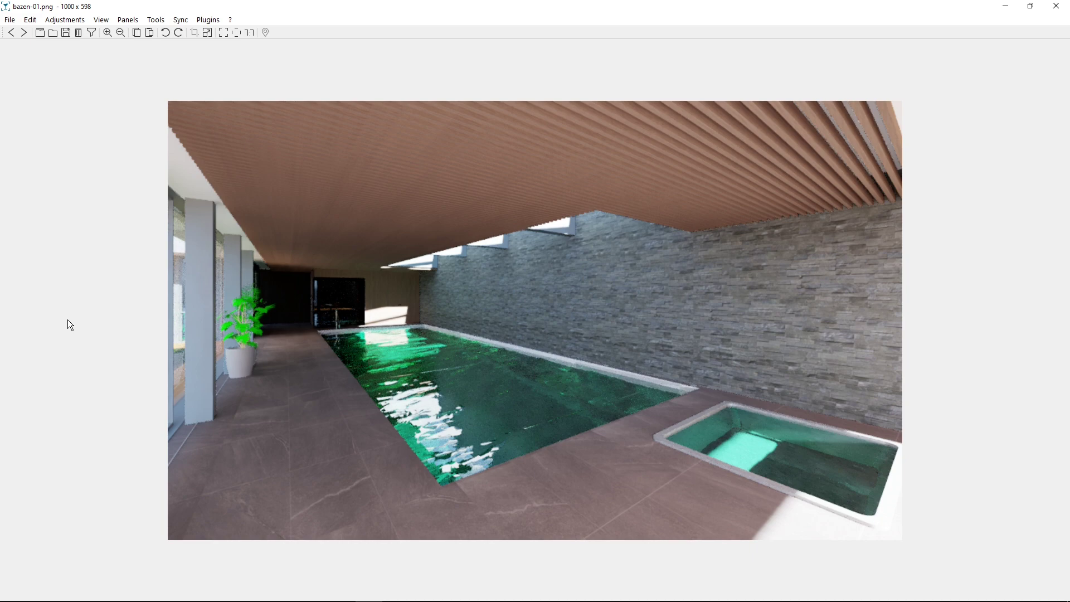